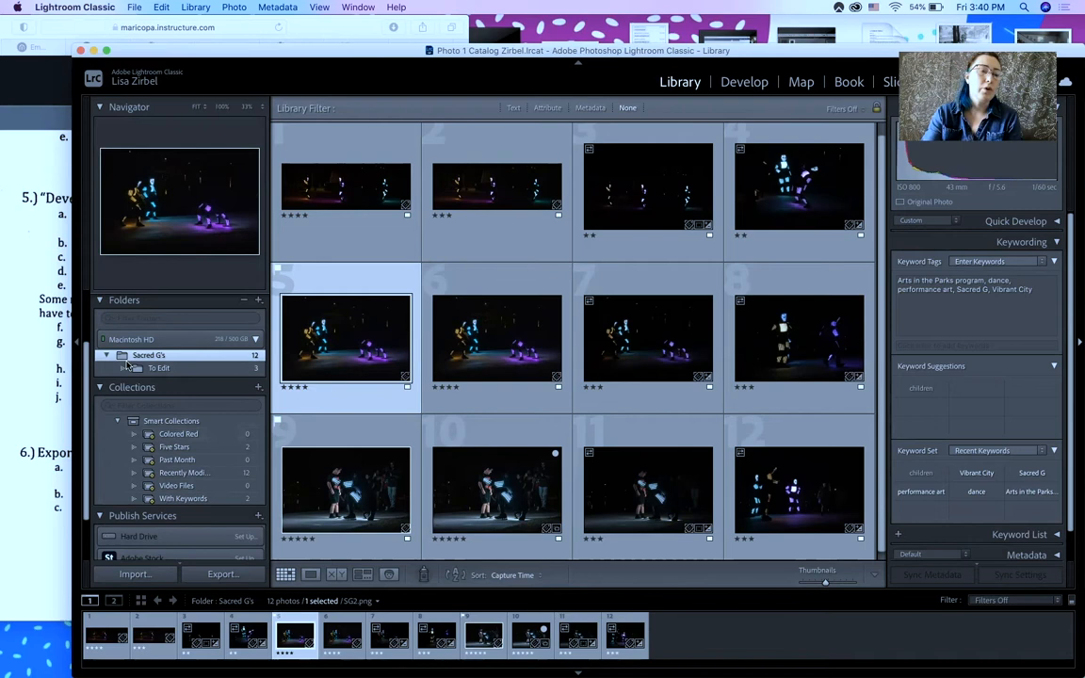
Narrow the Lightroom window to uncover the handout, and open SG2.png from the To Edit folder in the Develop module.
{"action": "left_click_drag", "start_coordinate": [164, 368], "coordinate": [427, 391]}
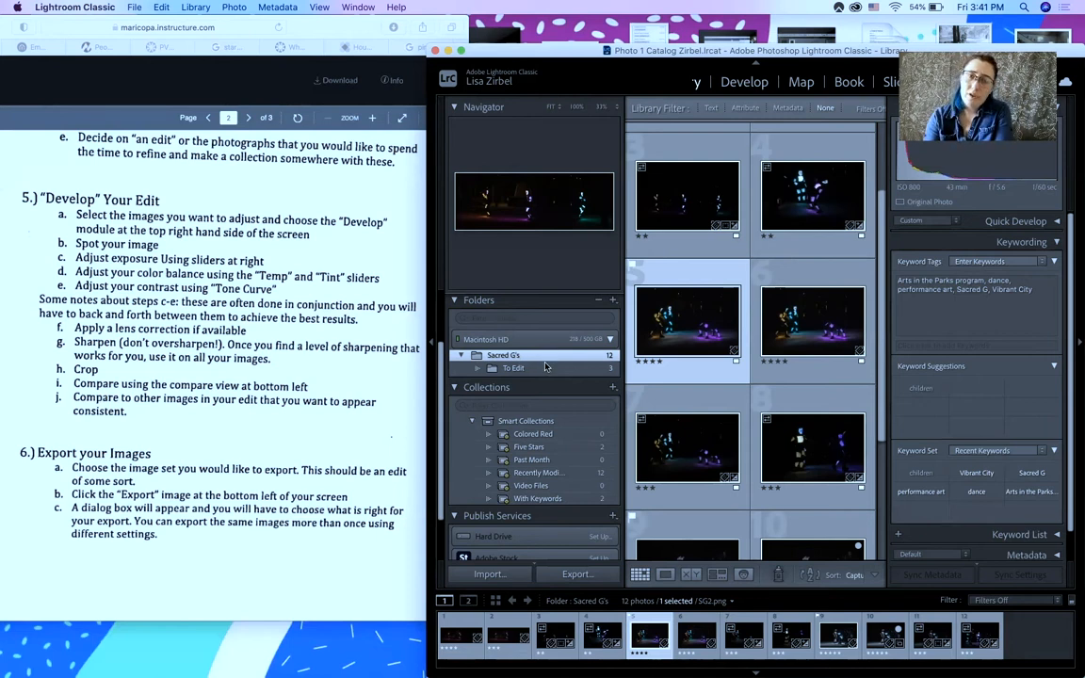
{"action": "left_click", "coordinate": [614, 301]}
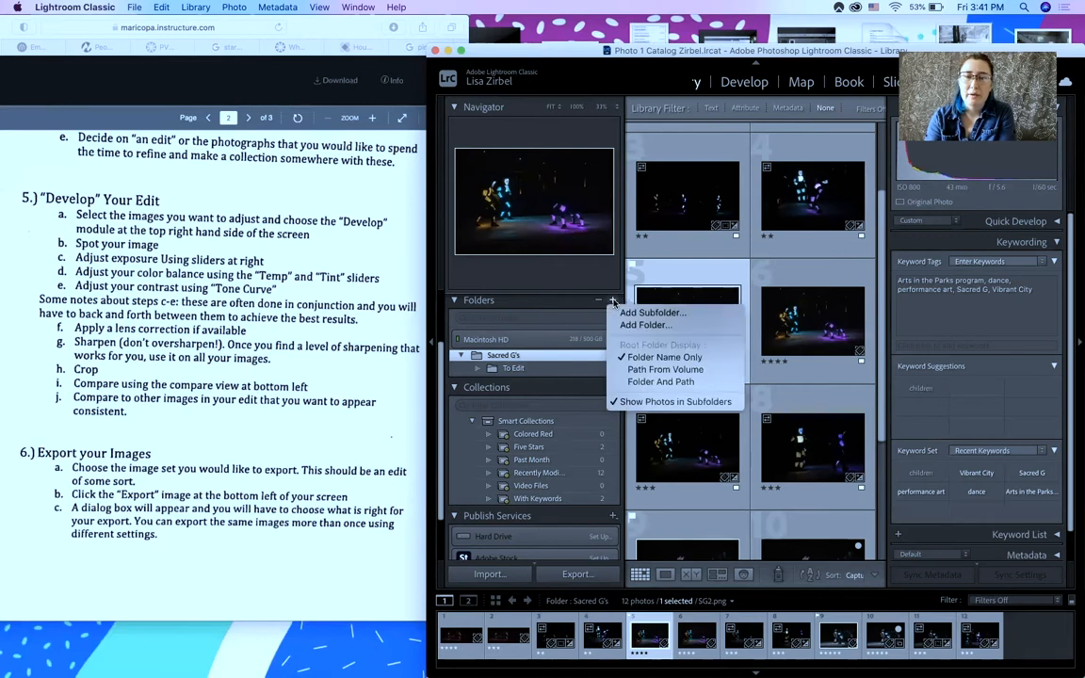
{"action": "left_click", "coordinate": [542, 373]}
{"action": "left_click", "coordinate": [542, 370]}
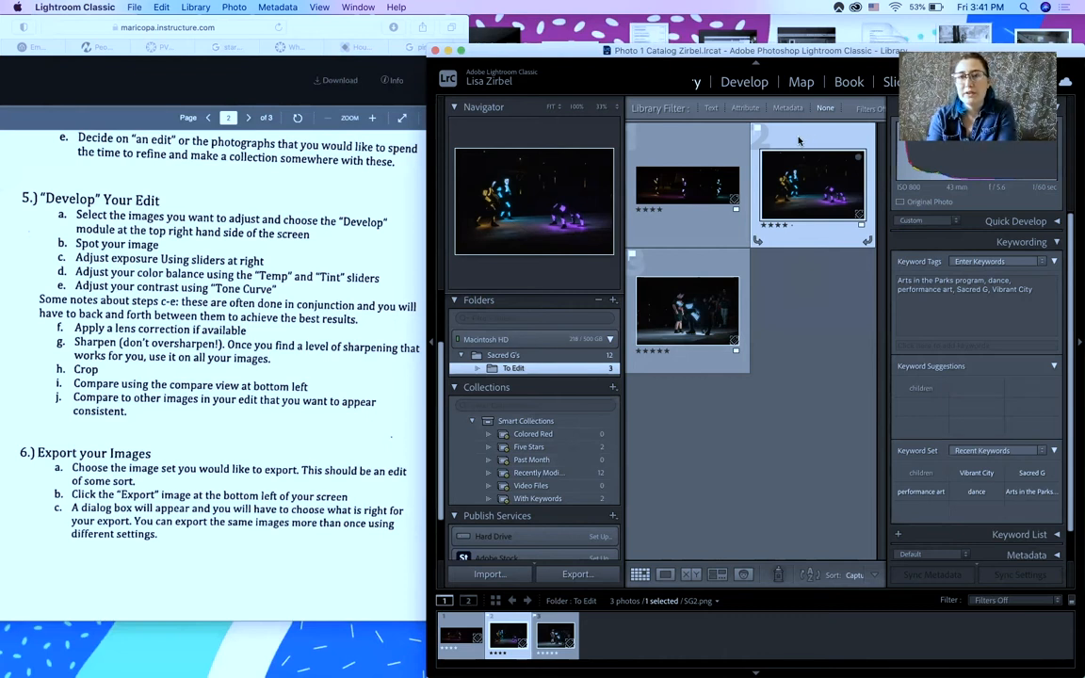
{"action": "left_click", "coordinate": [749, 83]}
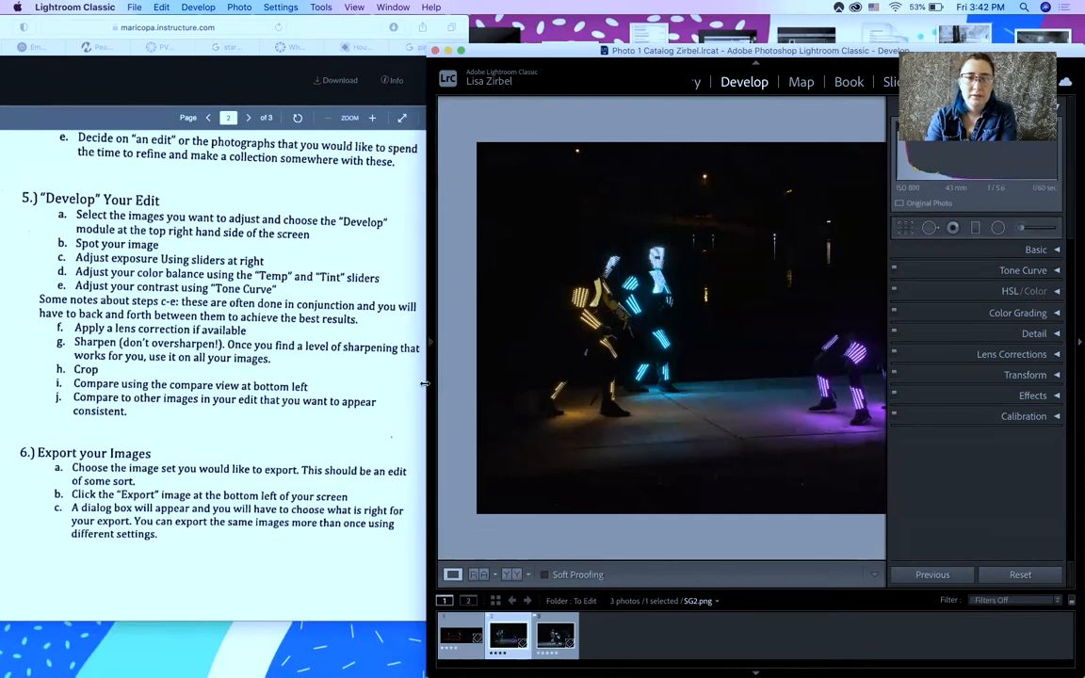
Widen the Lightroom window and collapse the Navigator and Presets side panel to enlarge the photo area.
{"action": "left_click_drag", "start_coordinate": [425, 384], "coordinate": [209, 374]}
{"action": "left_click", "coordinate": [215, 318]}
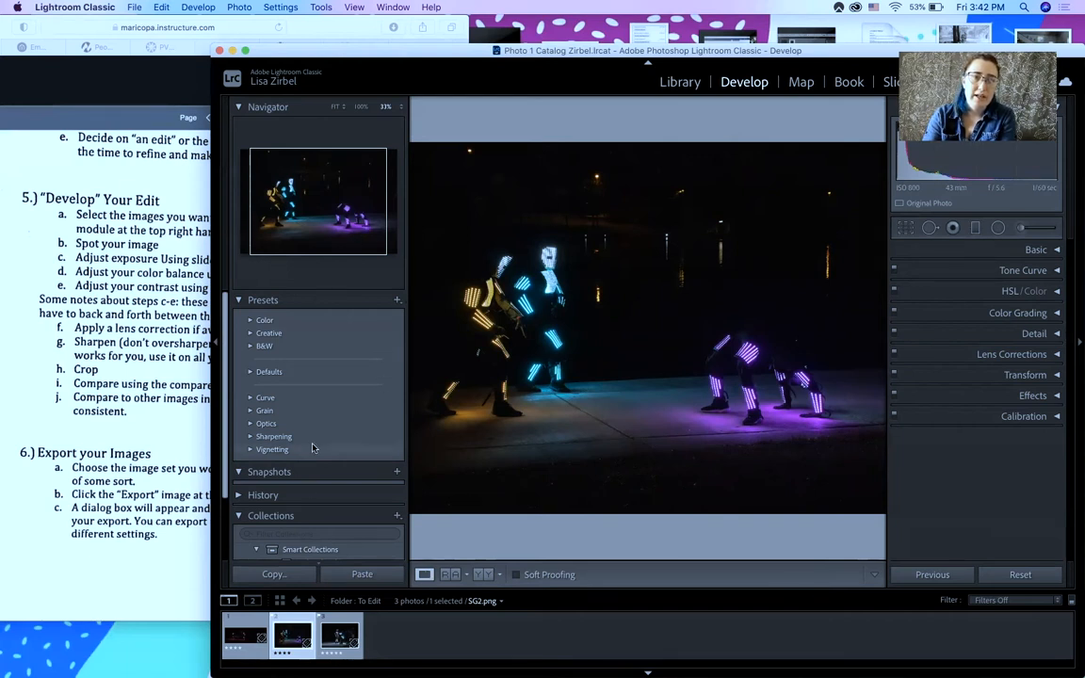
{"action": "left_click", "coordinate": [215, 346]}
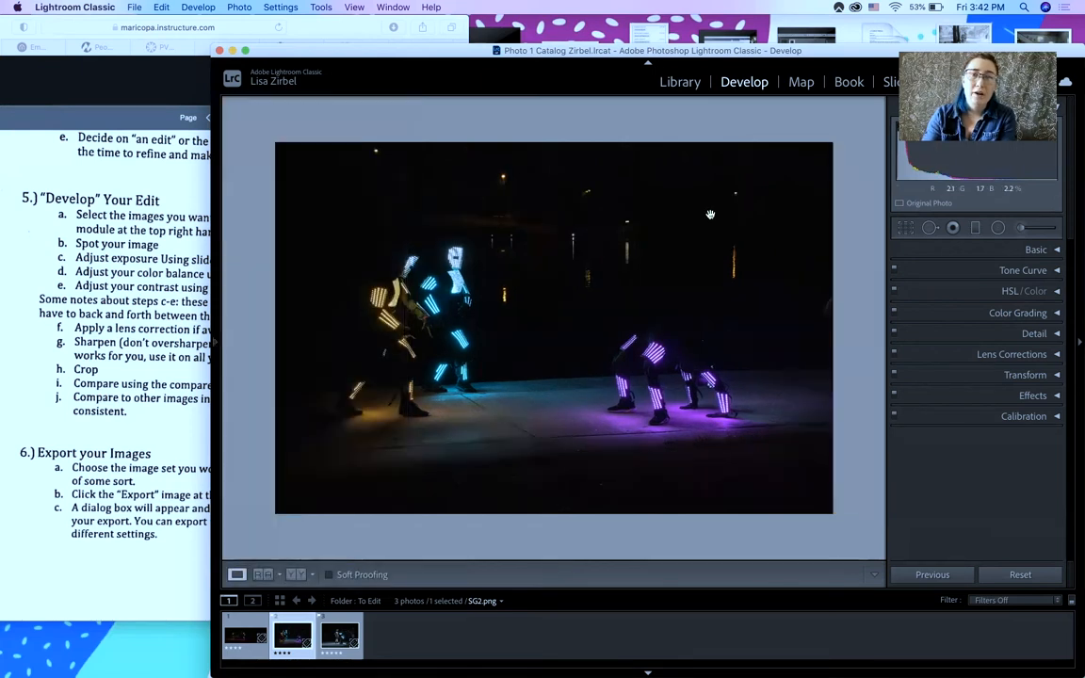
Examine SG2.png at several magnifications, from the whole frame down to pixel-level detail in the dark areas.
{"action": "left_click", "coordinate": [699, 516]}
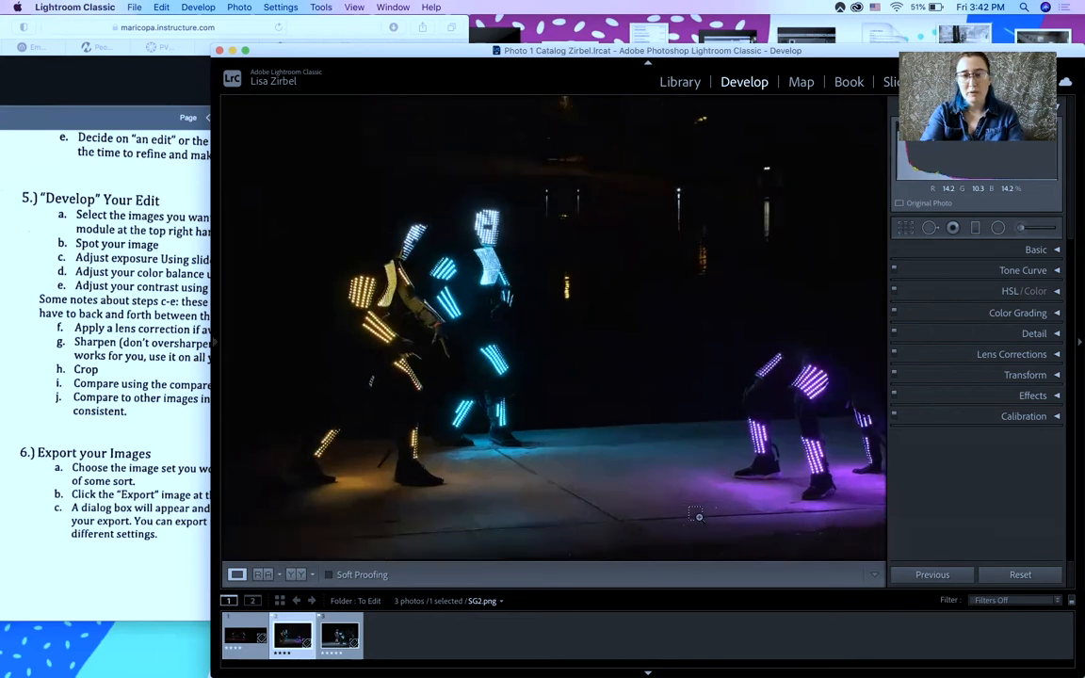
{"action": "key", "text": "super+equal"}
{"action": "key", "text": "super+equal"}
{"action": "key", "text": "super+equal"}
{"action": "key", "text": "super+equal"}
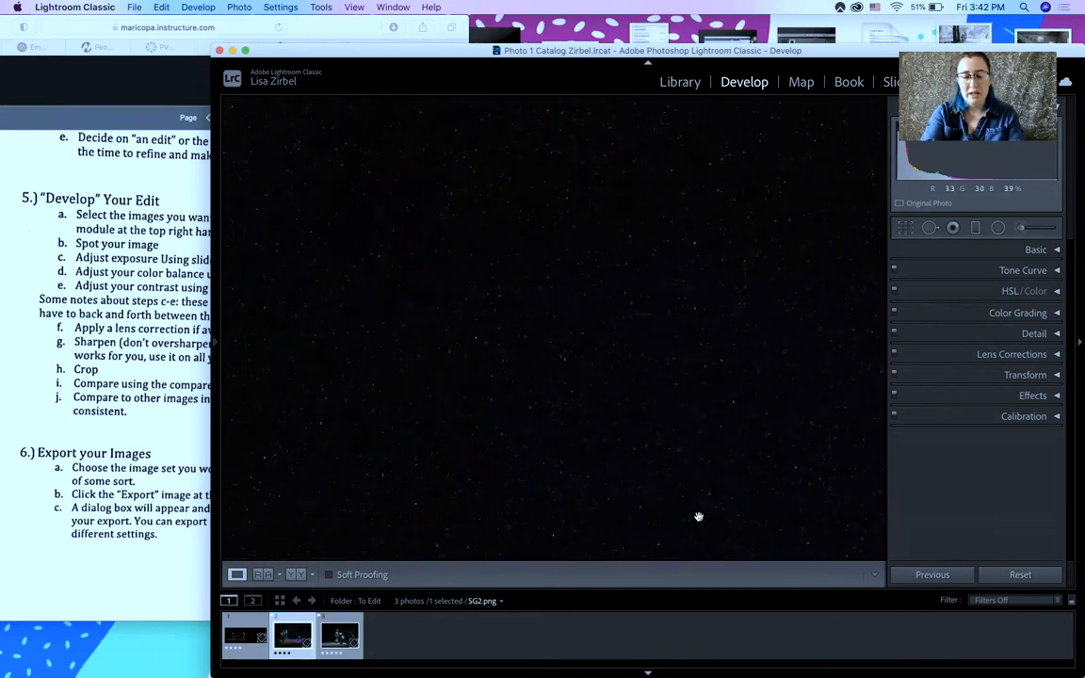
{"action": "key", "text": "super+minus"}
{"action": "key", "text": "super+minus"}
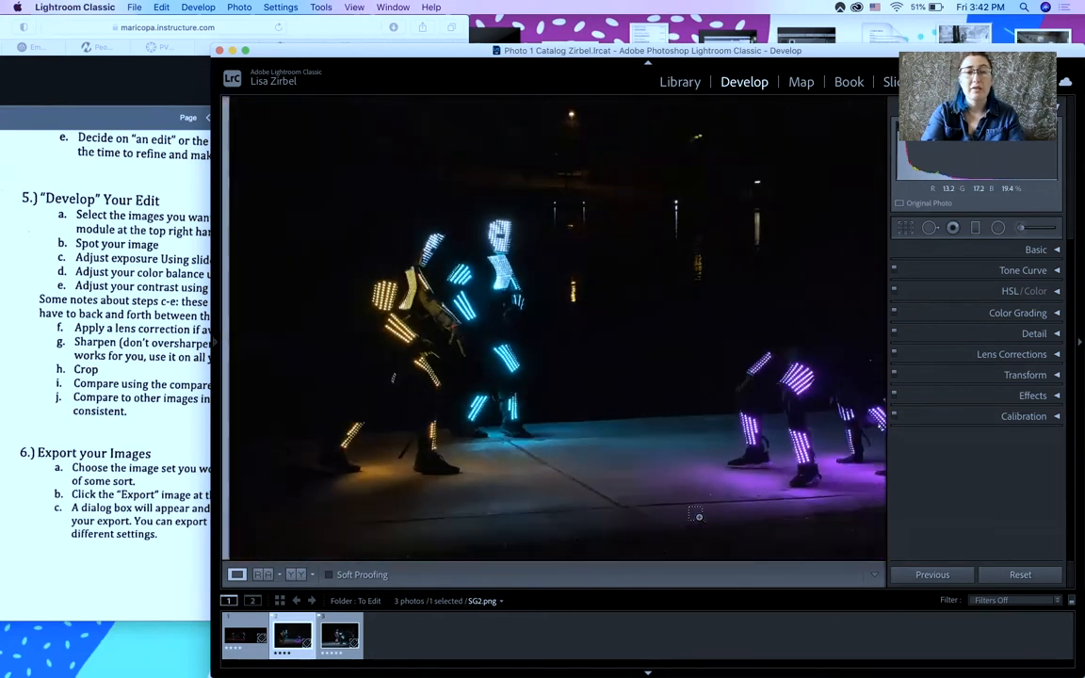
{"action": "key", "text": "super+minus"}
{"action": "key", "text": "super+minus"}
{"action": "key", "text": "super+minus"}
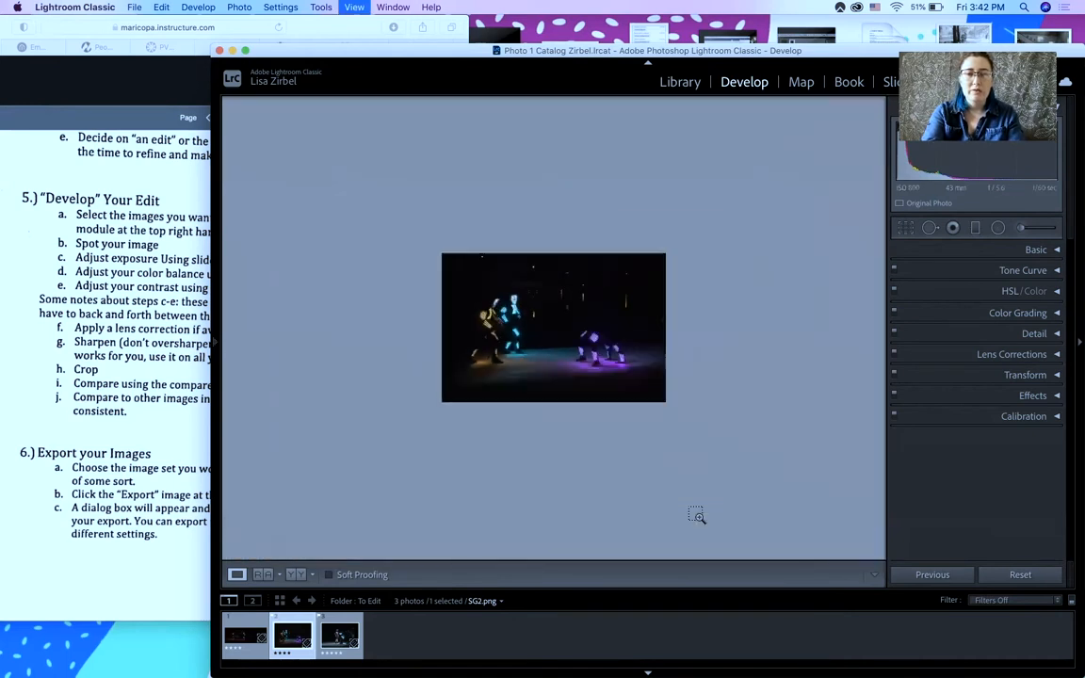
{"action": "key", "text": "super+equal"}
{"action": "key", "text": "super+equal"}
{"action": "key", "text": "super+equal"}
{"action": "key", "text": "super+equal"}
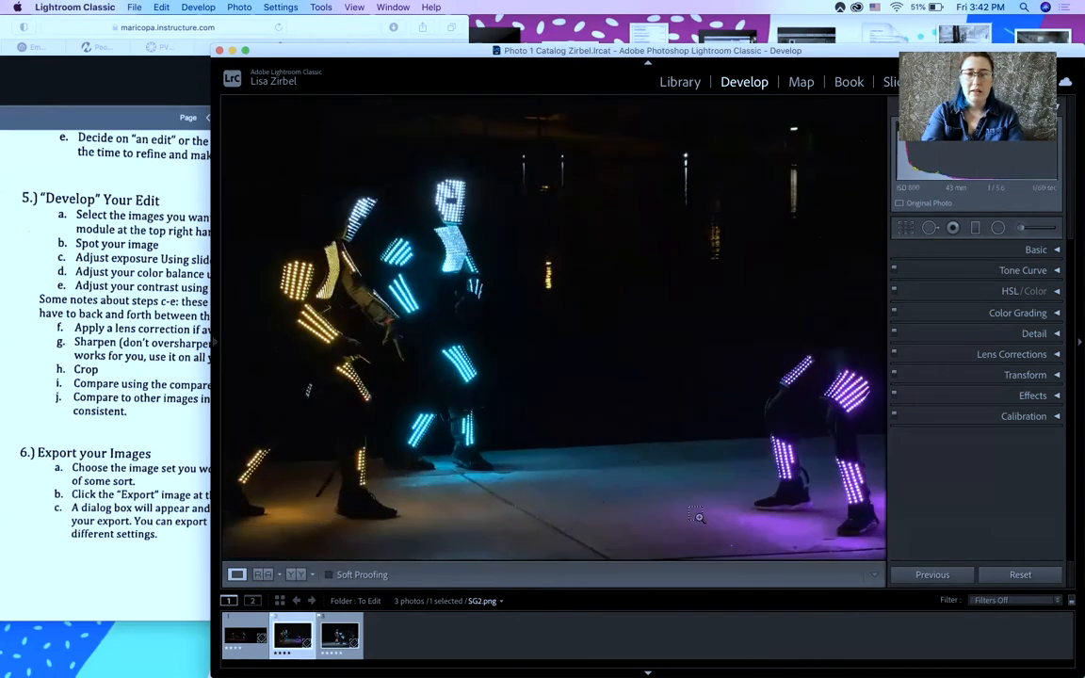
{"action": "key", "text": "super+minus"}
{"action": "key", "text": "super+minus"}
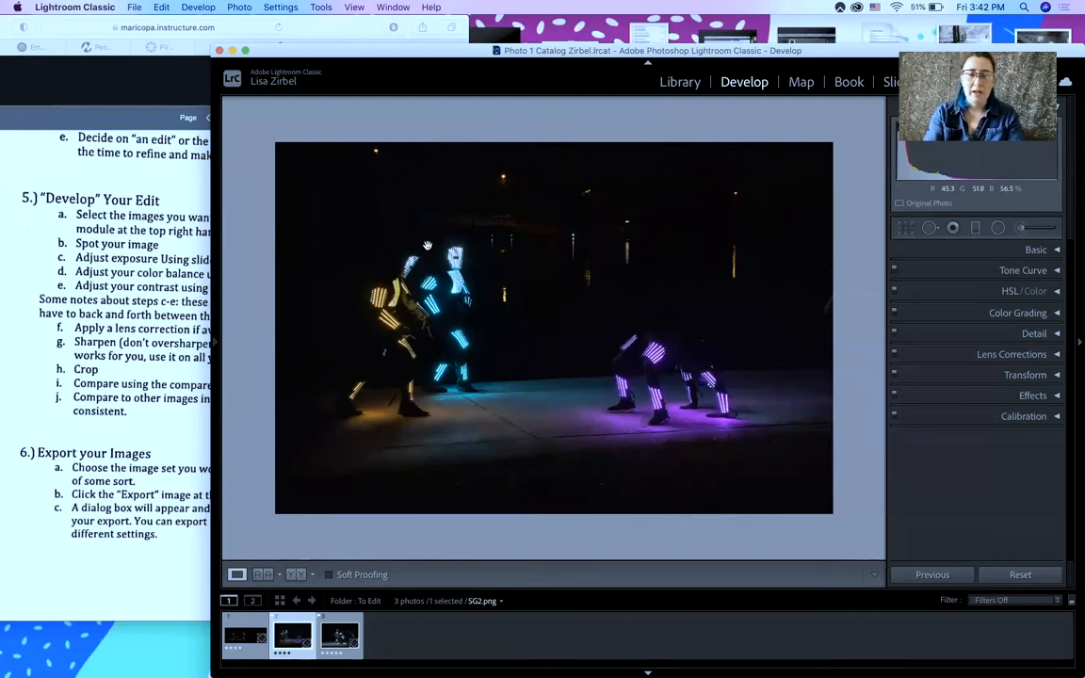
Inspect the cyan-lit dancer and the dark water beside the figure up close, ending with the whole photo in view.
{"action": "left_click", "coordinate": [384, 219]}
{"action": "left_click_drag", "start_coordinate": [695, 427], "coordinate": [482, 260]}
{"action": "left_click_drag", "start_coordinate": [723, 450], "coordinate": [513, 280]}
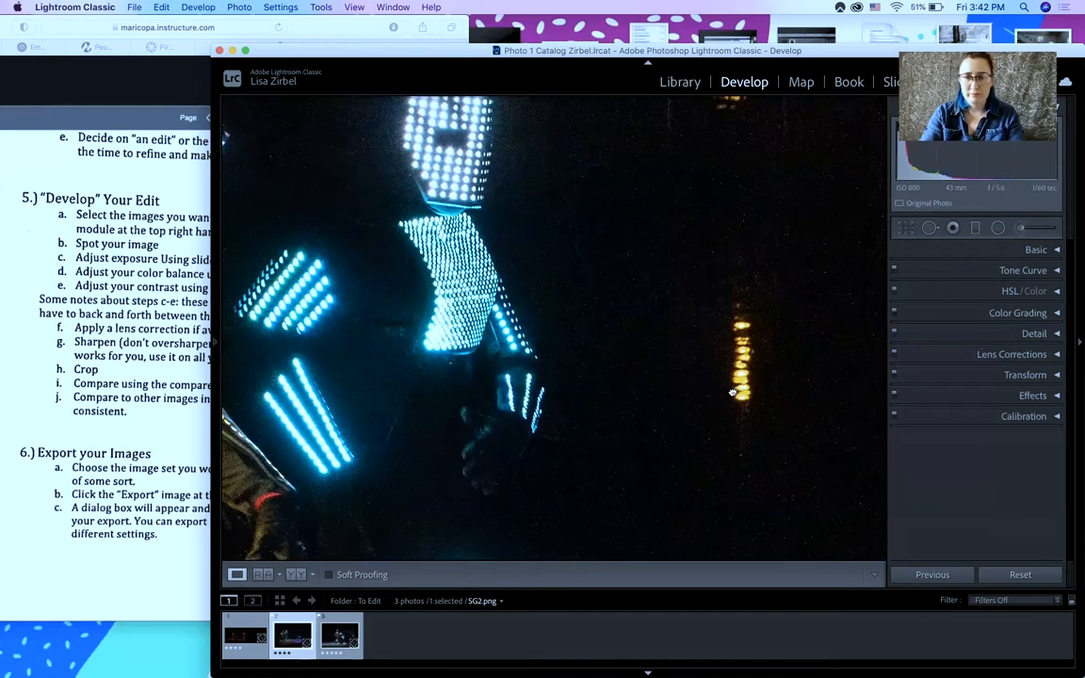
{"action": "left_click_drag", "start_coordinate": [733, 392], "coordinate": [549, 294]}
{"action": "key", "text": "super+minus"}
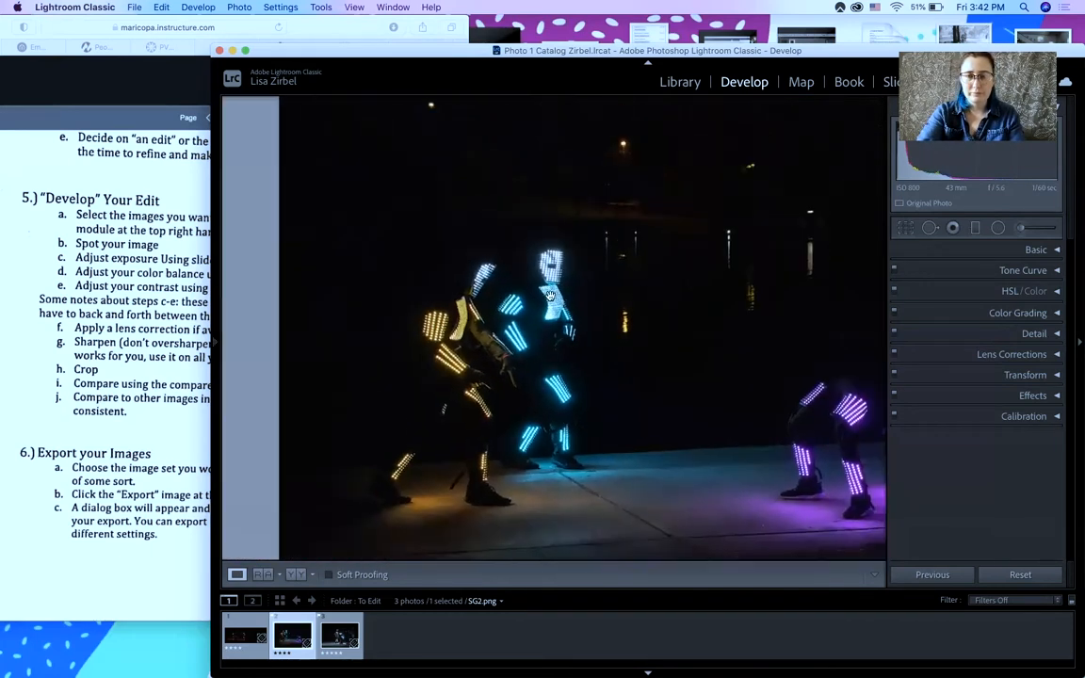
{"action": "key", "text": "super+minus"}
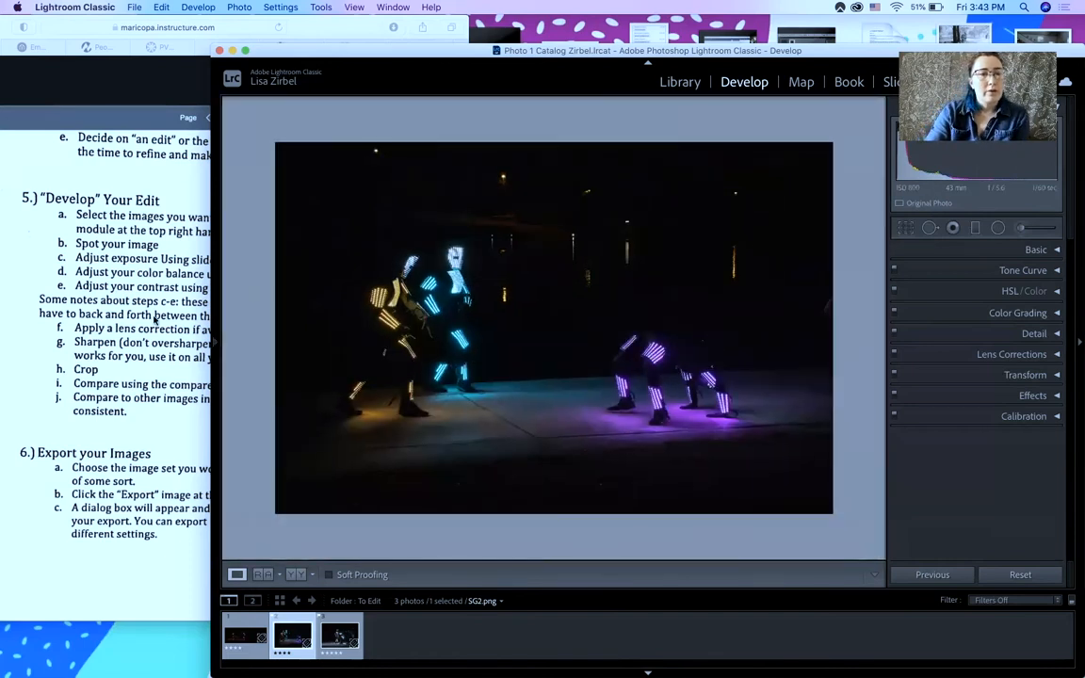
Switch to the Safari handout to consult the "Develop" Your Edit instructions, and return to Lightroom Classic.
{"action": "left_click", "coordinate": [141, 289]}
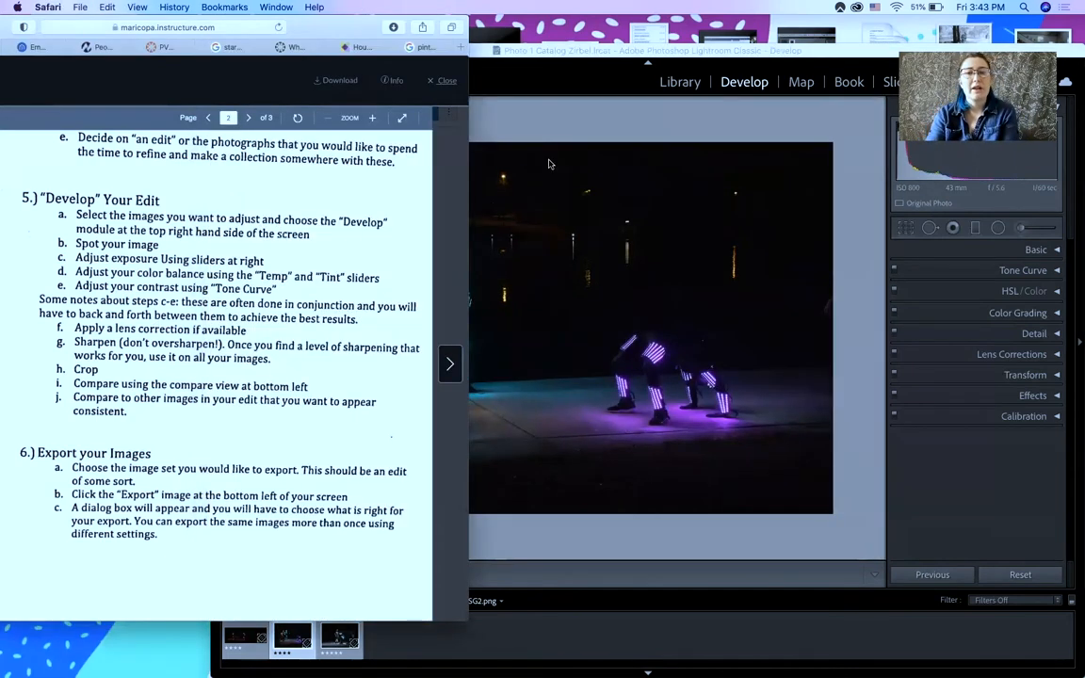
{"action": "left_click", "coordinate": [656, 107]}
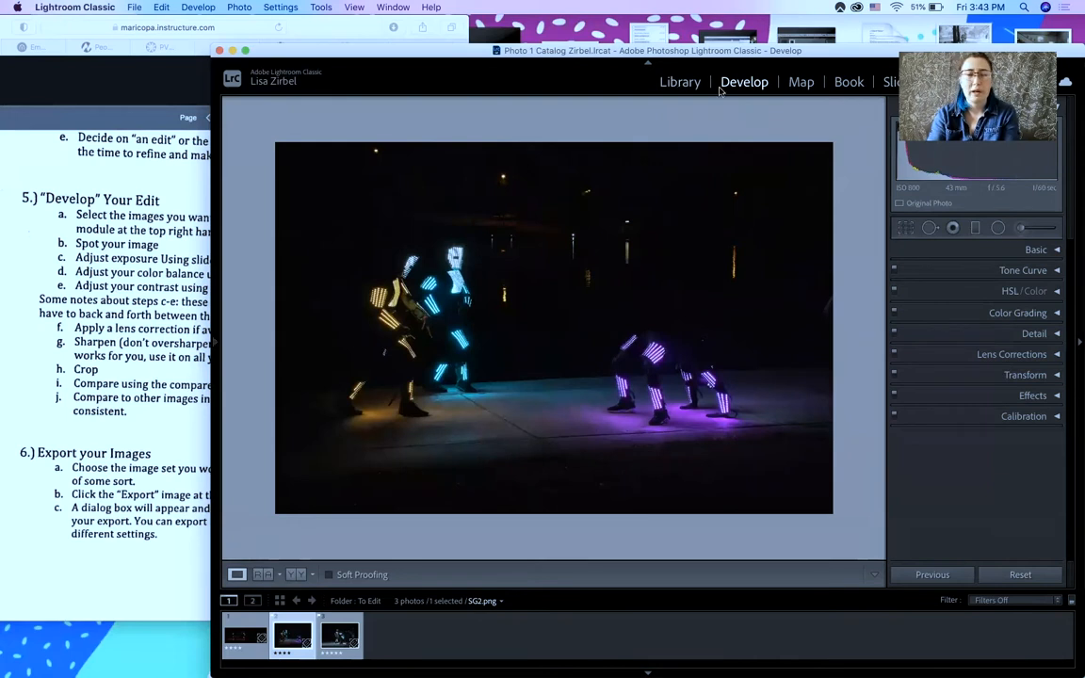
{"action": "left_click", "coordinate": [118, 301]}
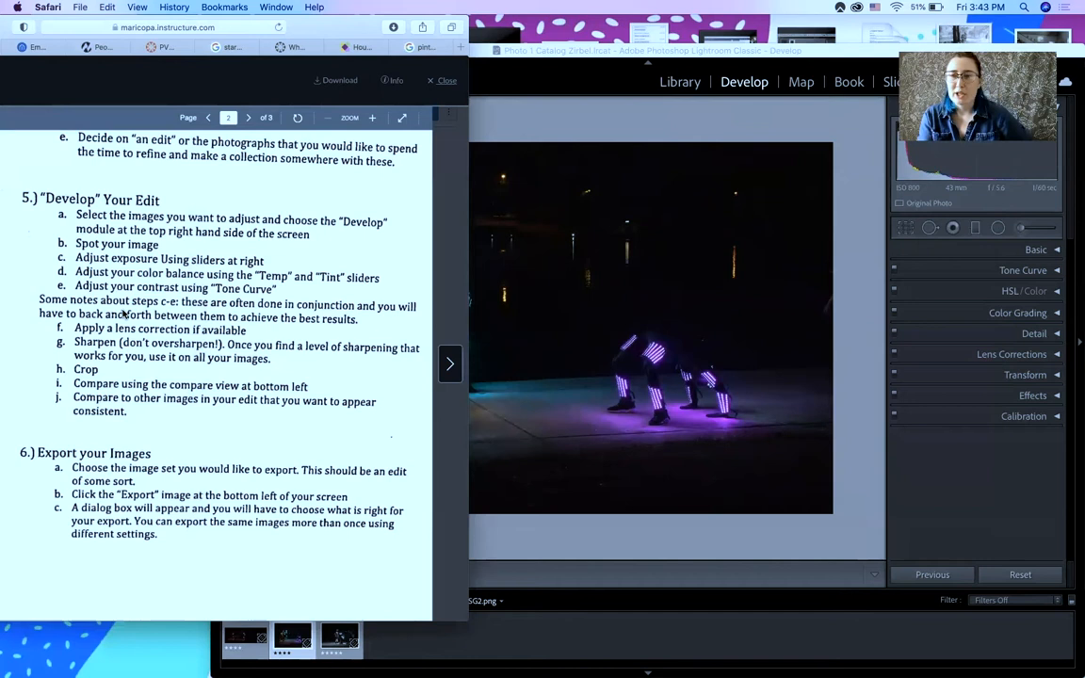
{"action": "left_click", "coordinate": [708, 112]}
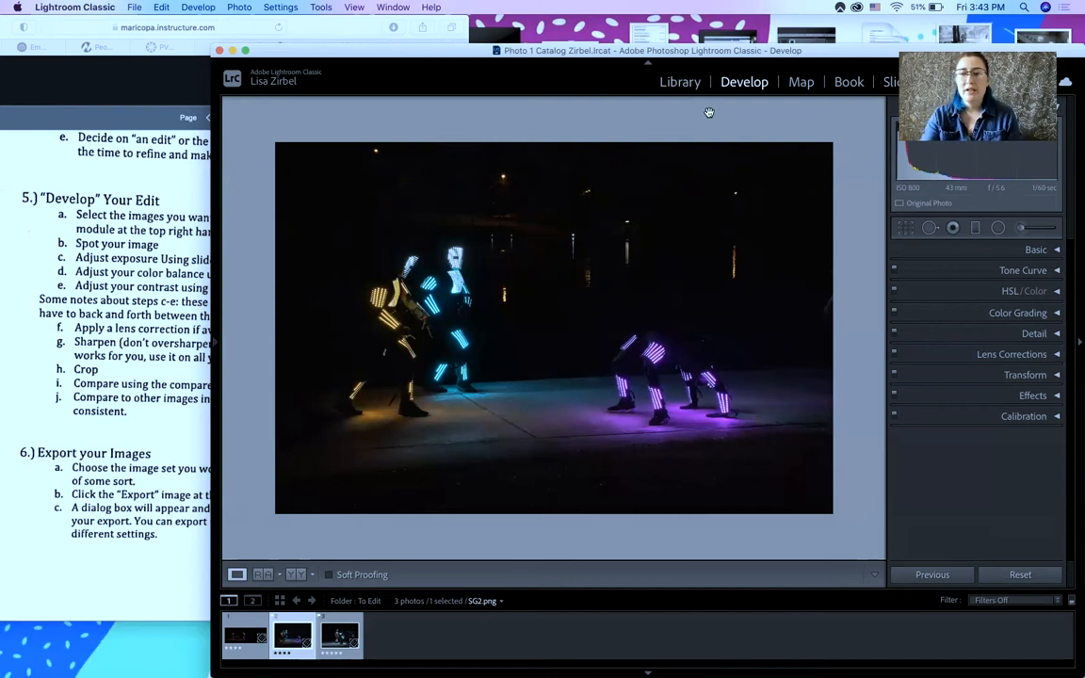
Activate the Spot Removal tool in Heal mode with brush size 11 and feather 36.
{"action": "left_click", "coordinate": [791, 262]}
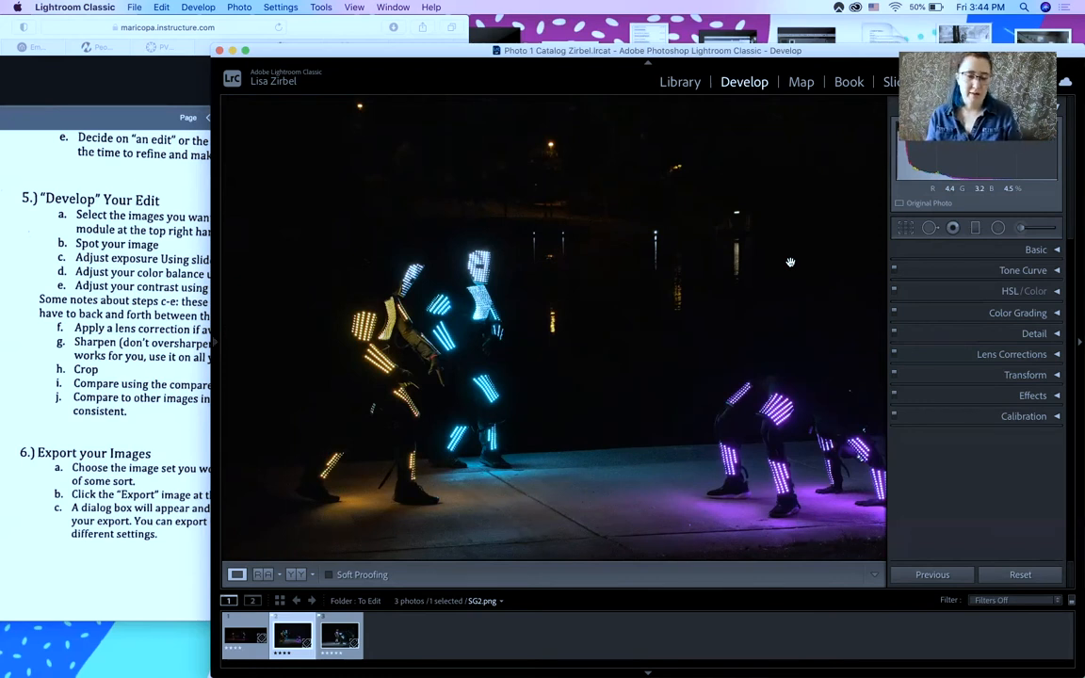
{"action": "left_click_drag", "start_coordinate": [686, 305], "coordinate": [521, 276]}
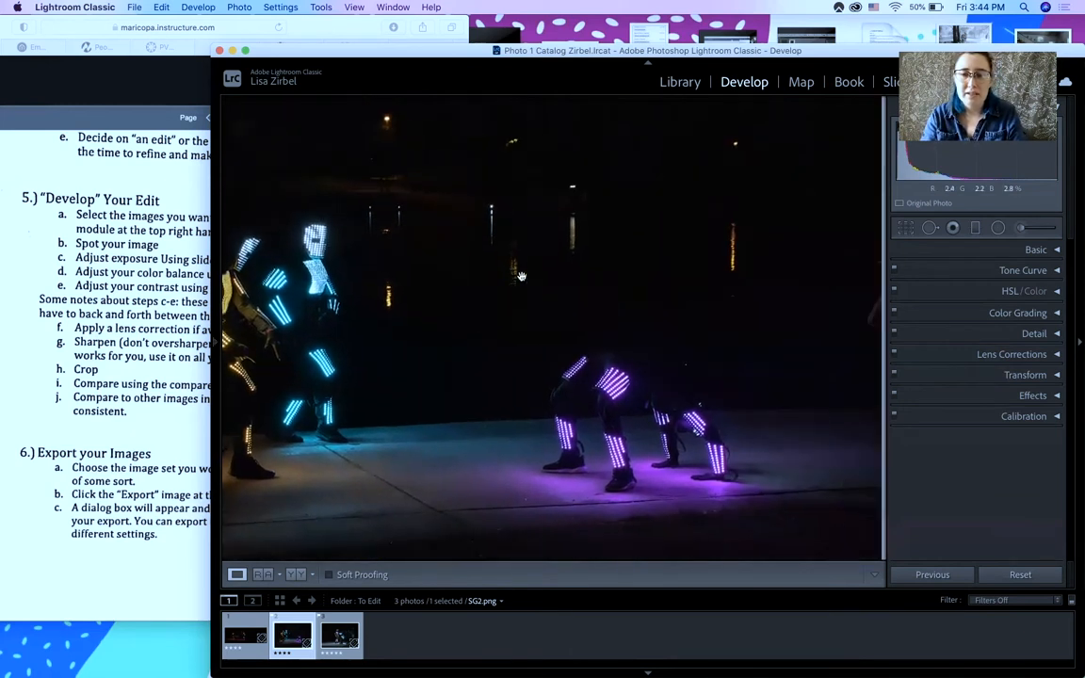
{"action": "left_click_drag", "start_coordinate": [740, 310], "coordinate": [660, 296]}
{"action": "left_click", "coordinate": [801, 209]}
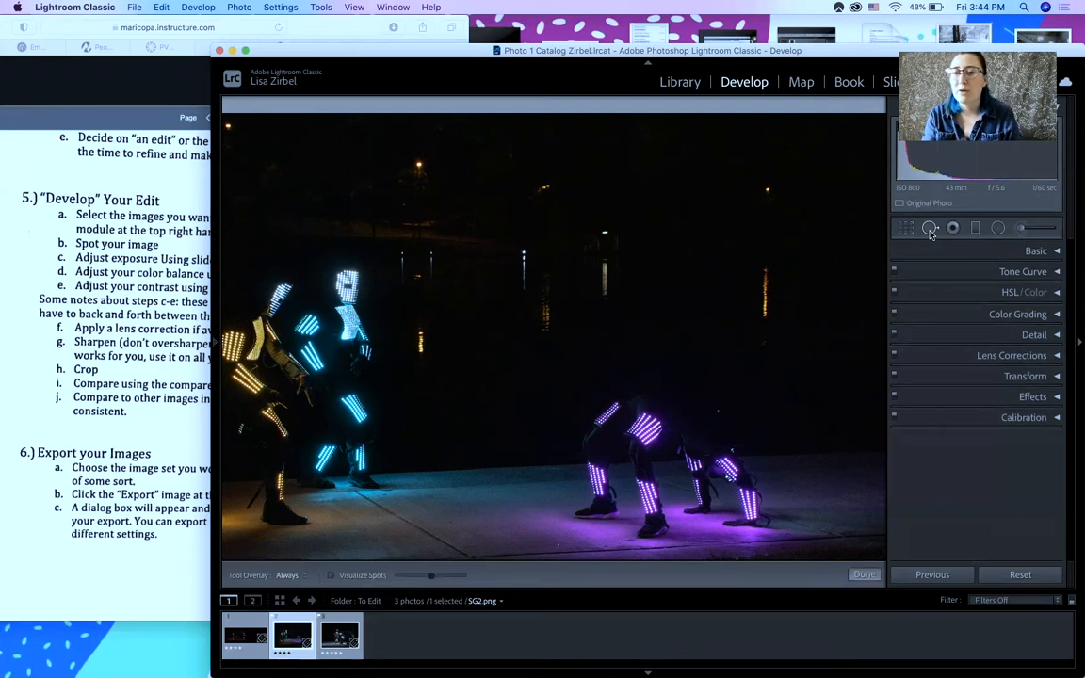
{"action": "left_click", "coordinate": [930, 230]}
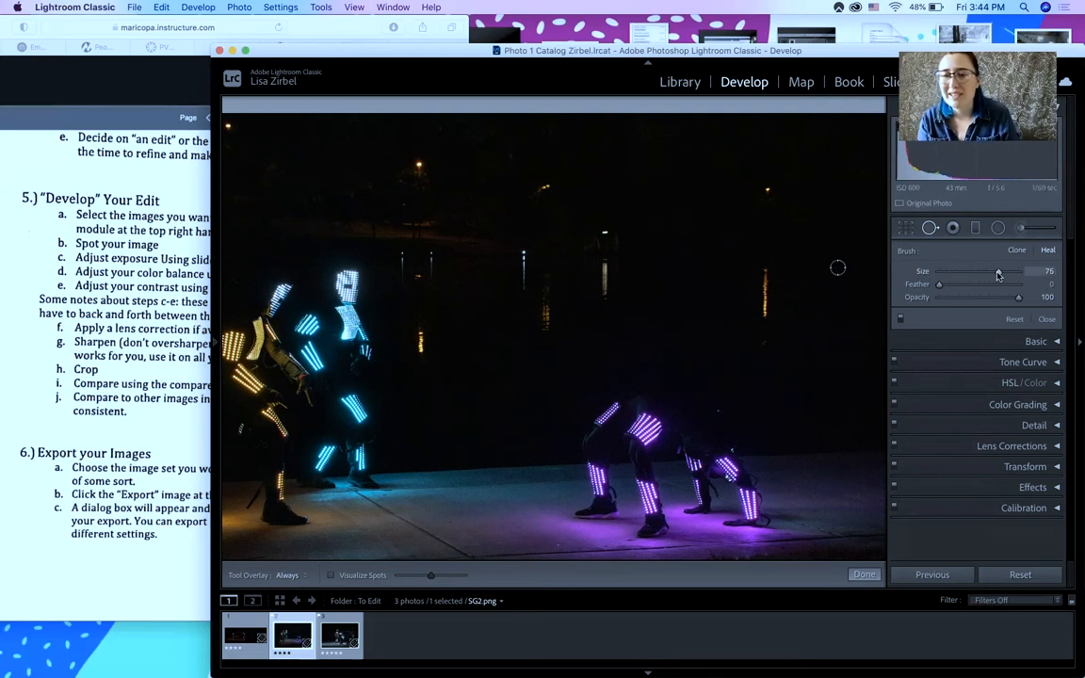
{"action": "left_click_drag", "start_coordinate": [996, 275], "coordinate": [947, 273]}
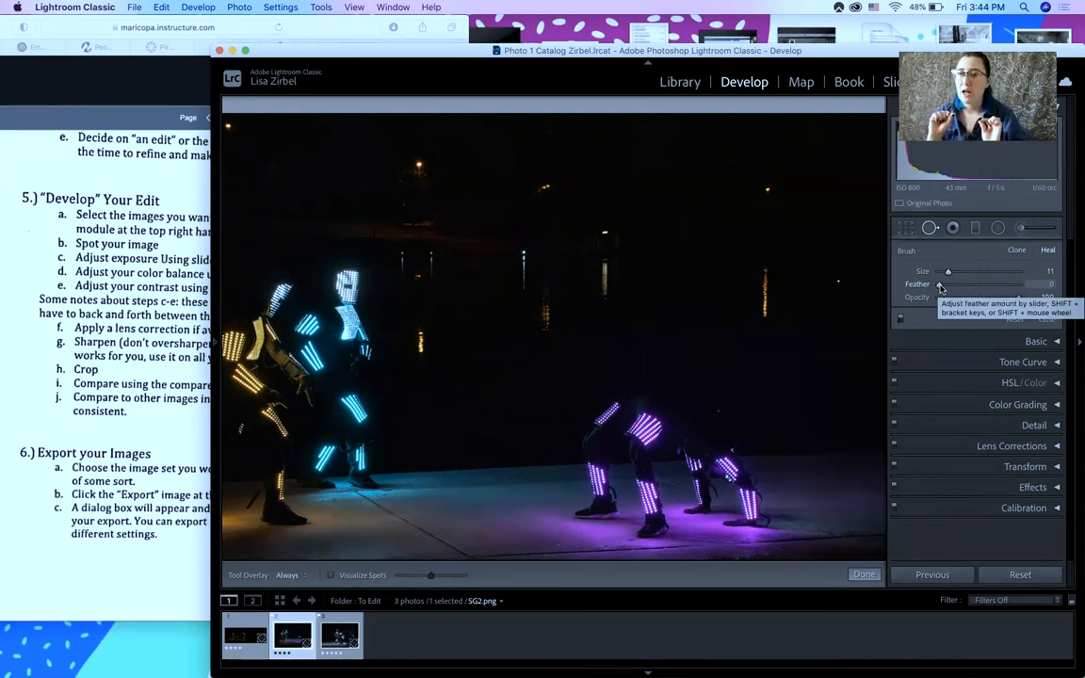
{"action": "left_click_drag", "start_coordinate": [940, 288], "coordinate": [970, 291]}
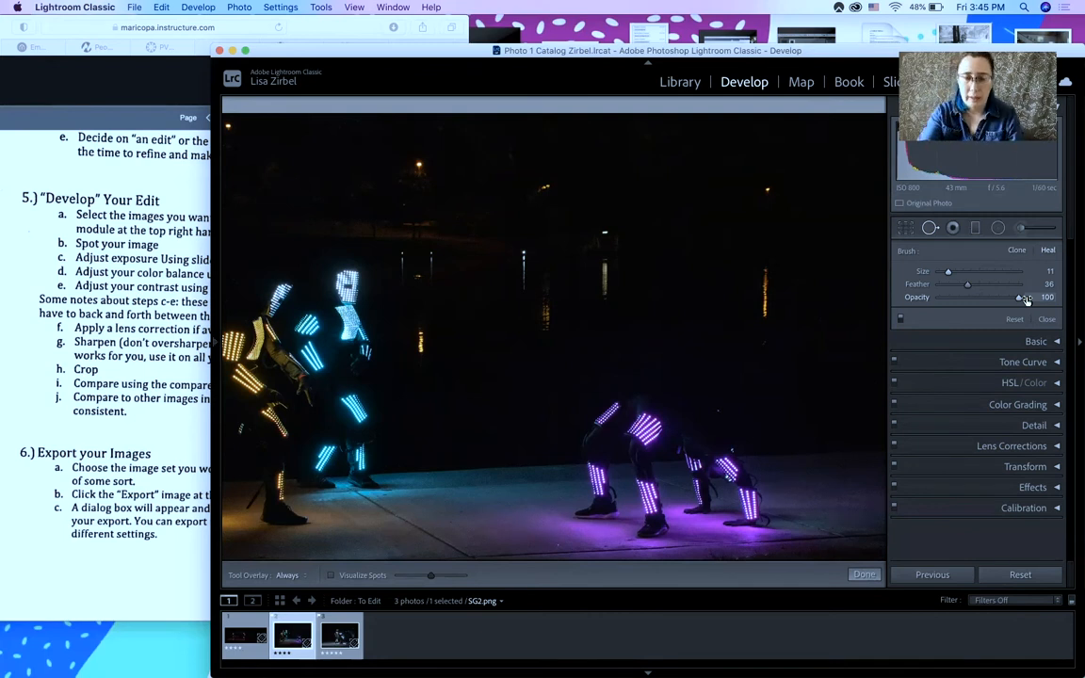
Examine the dark background above the purple-lit dancers at high magnification for spots and noise.
{"action": "key", "text": "super+equal"}
{"action": "key", "text": "super+equal"}
{"action": "key", "text": "super+equal"}
{"action": "key", "text": "super+equal"}
{"action": "key", "text": "super+equal"}
{"action": "key", "text": "super+minus"}
{"action": "key", "text": "super+minus"}
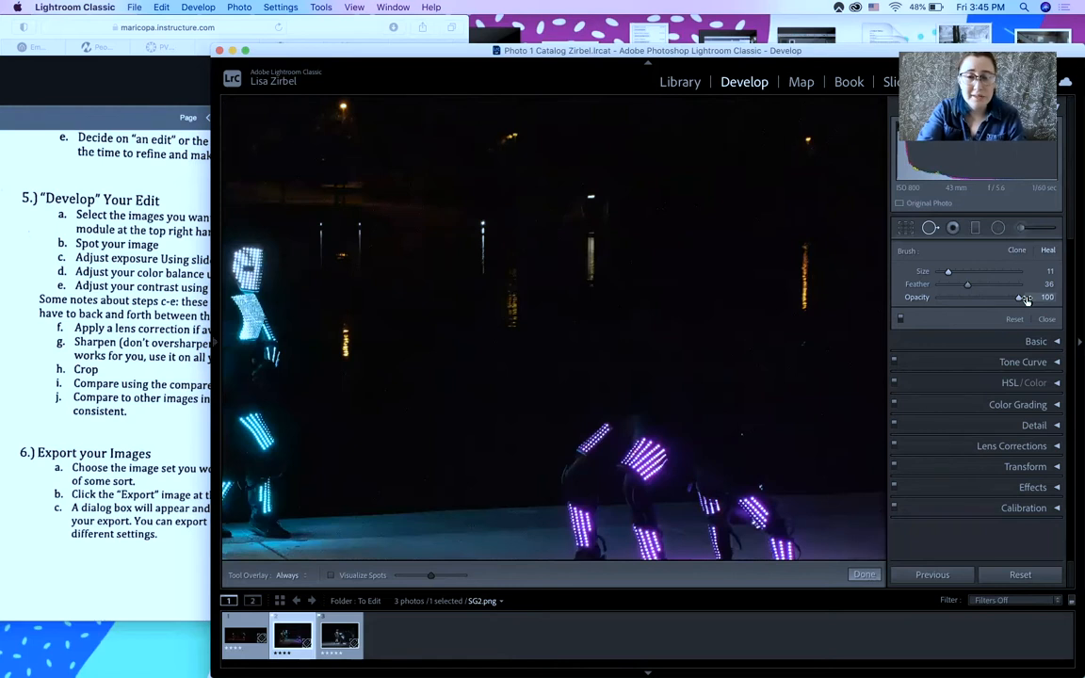
{"action": "key", "text": "super+equal"}
{"action": "key", "text": "super+equal"}
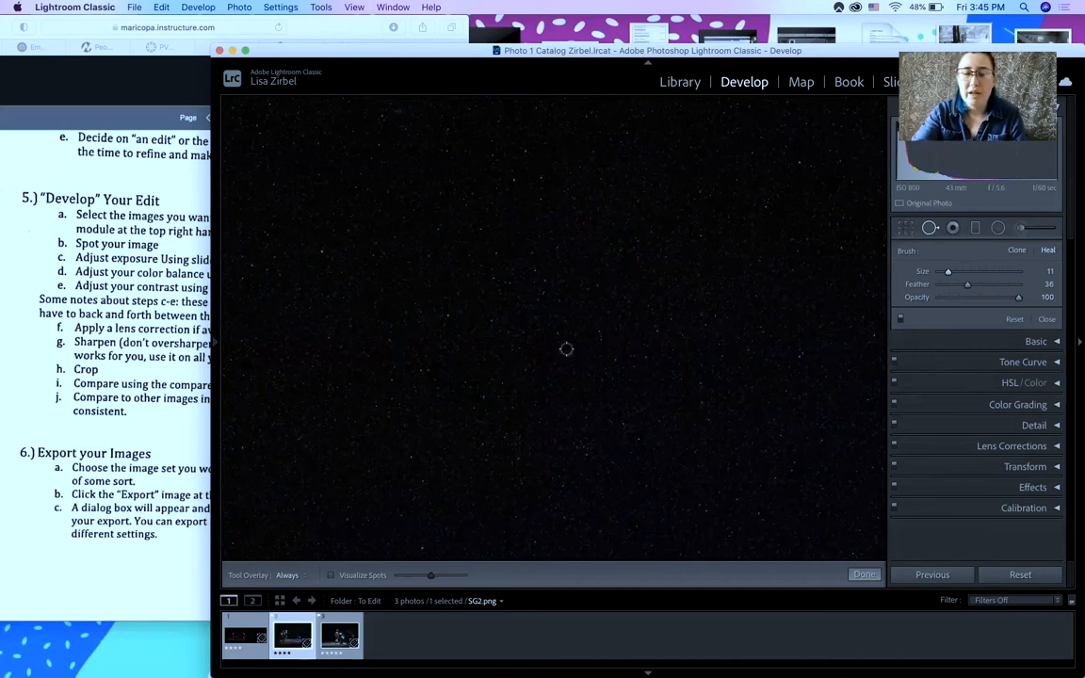
{"action": "key", "text": "super+minus"}
{"action": "key", "text": "super+minus"}
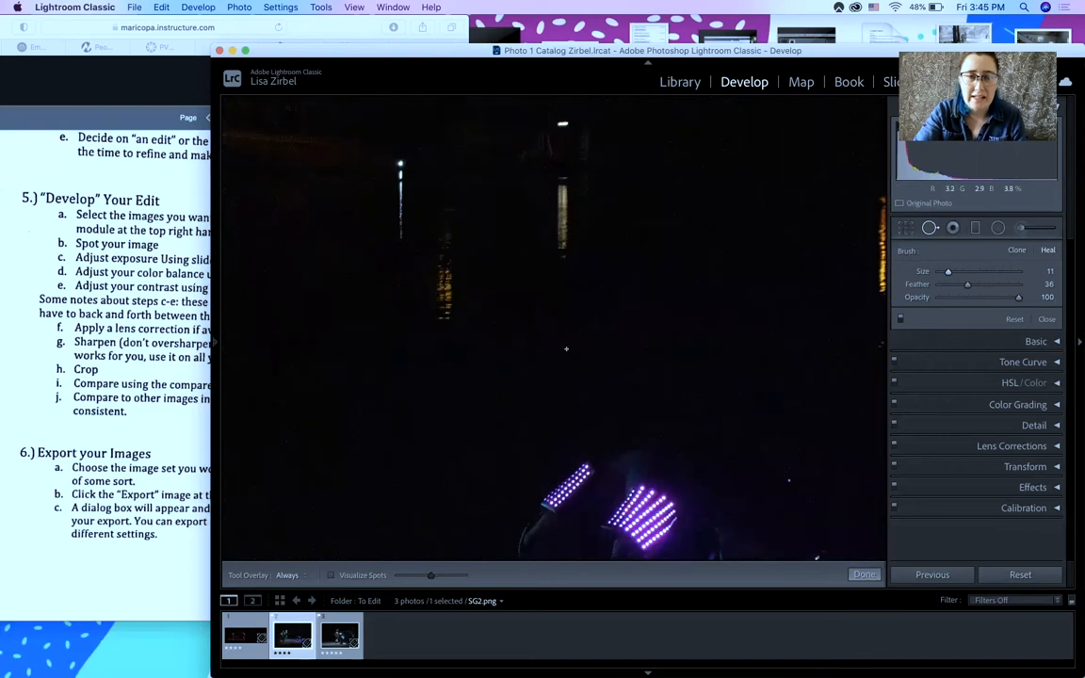
{"action": "key", "text": "super+minus"}
{"action": "key", "text": "super+minus"}
{"action": "key", "text": "super+minus"}
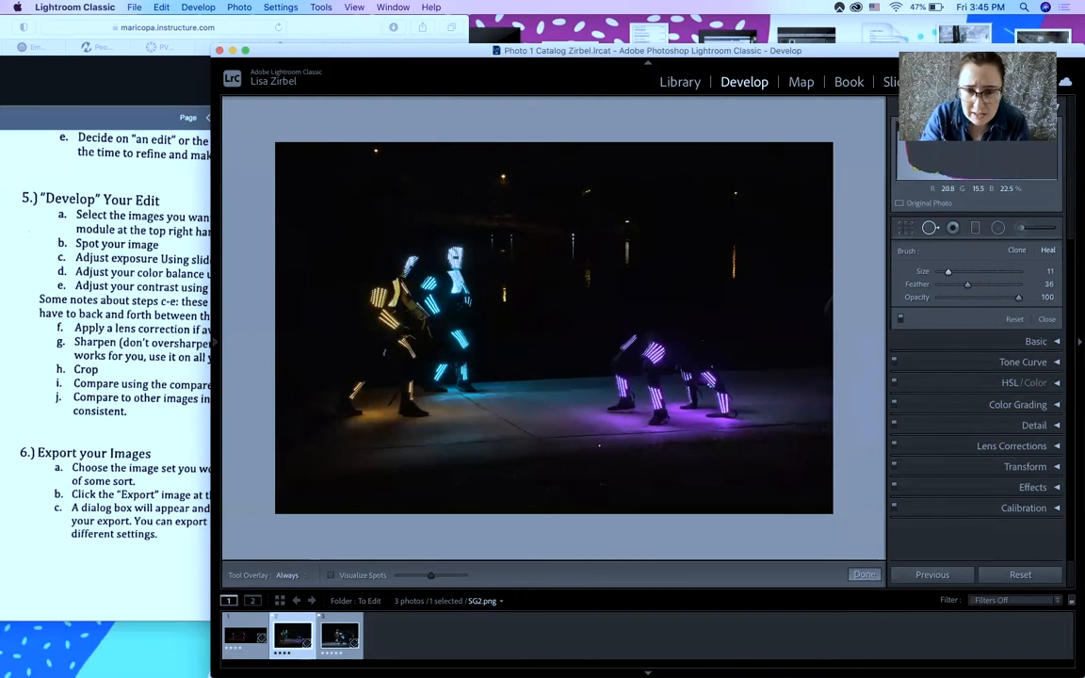
Set the healing brush size to 79 and leave the Spot Removal tool.
{"action": "key", "text": "super+equal"}
{"action": "key", "text": "super+equal"}
{"action": "scroll", "coordinate": [599, 447], "scroll_direction": "up", "scroll_amount": 8}
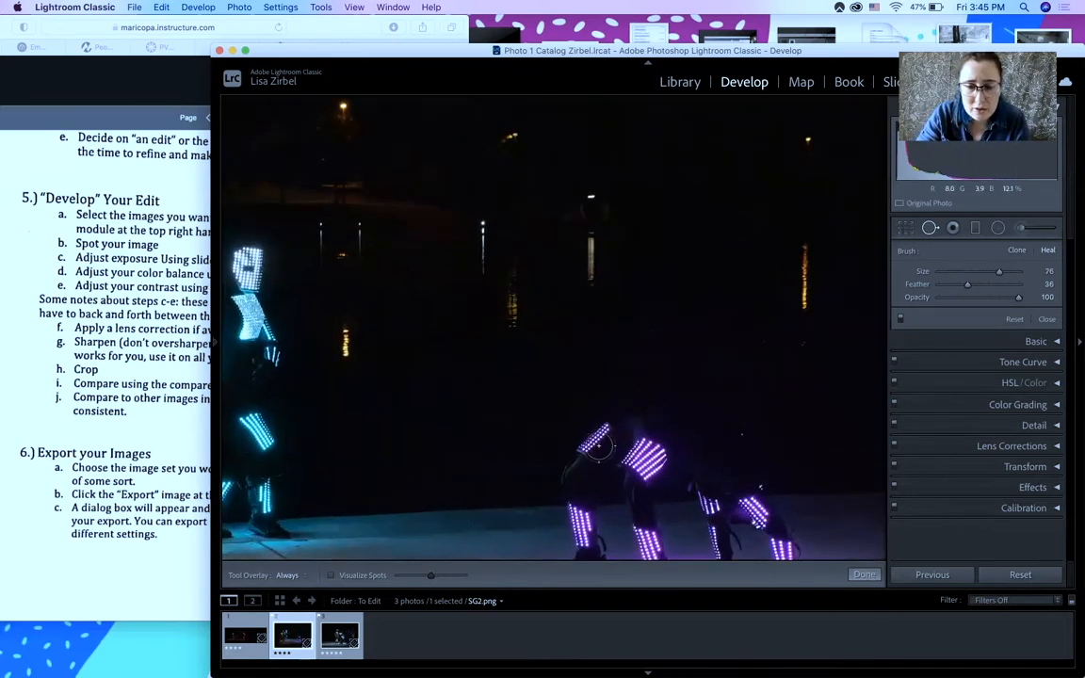
{"action": "scroll", "coordinate": [599, 436], "scroll_direction": "up", "scroll_amount": 1}
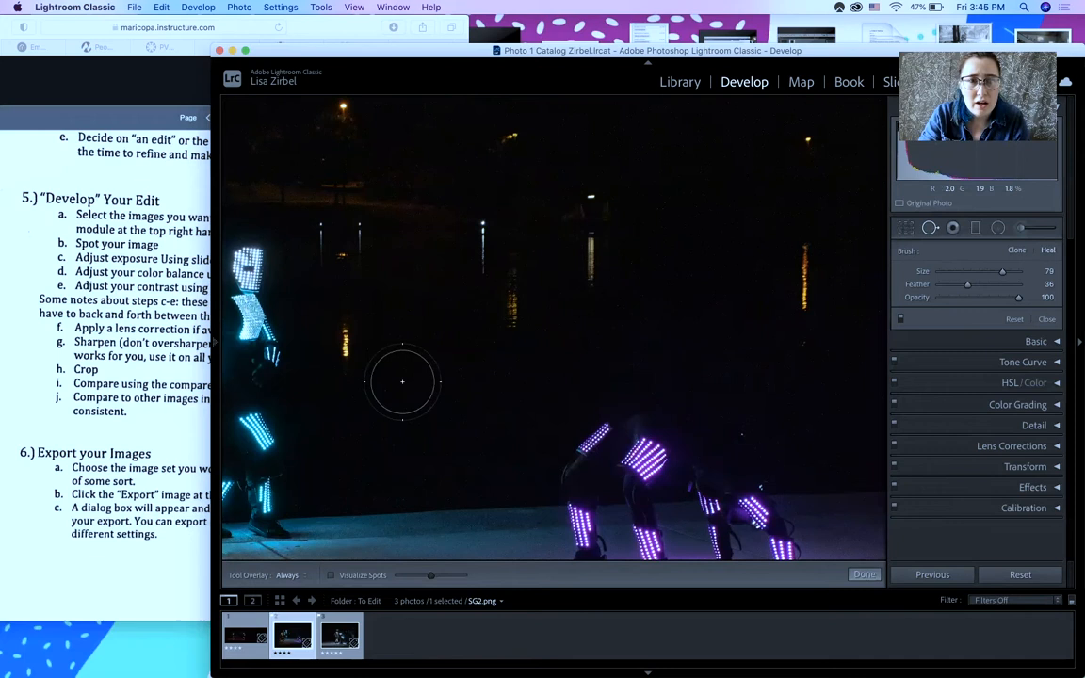
{"action": "key", "text": "super+minus"}
{"action": "key", "text": "super+minus"}
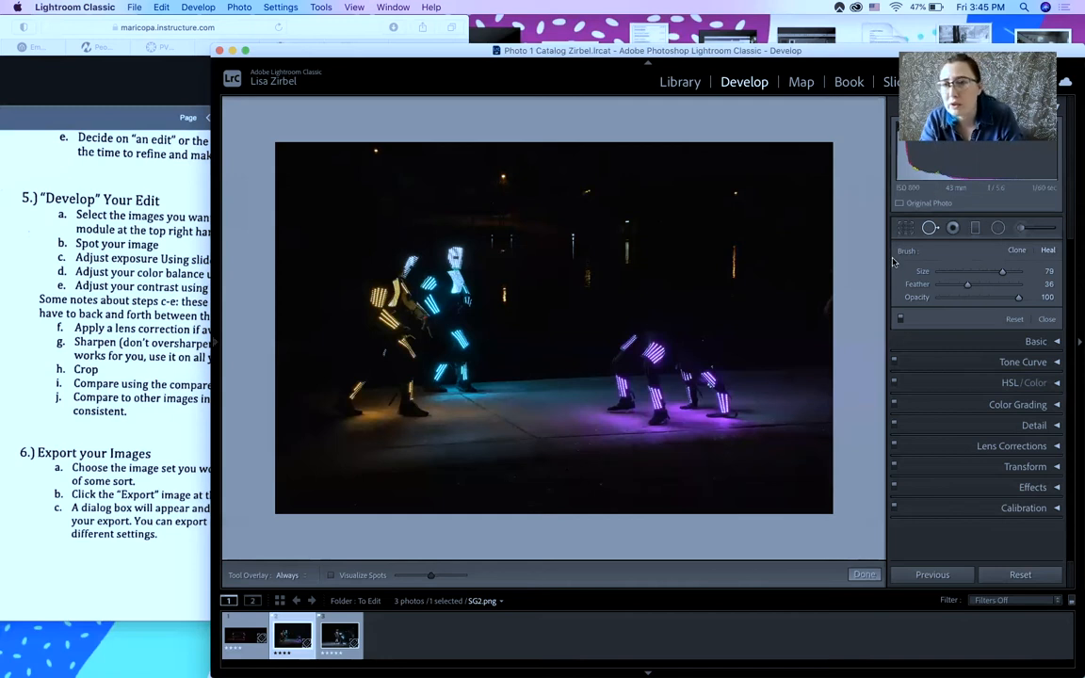
{"action": "left_click", "coordinate": [906, 231]}
{"action": "left_click", "coordinate": [907, 231]}
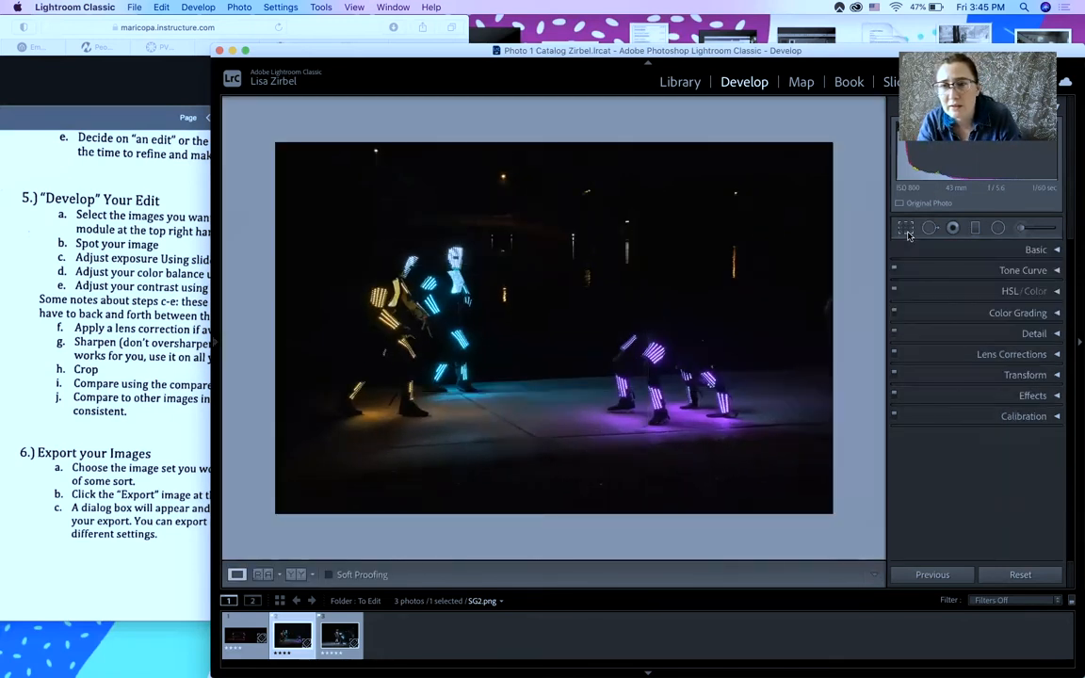
Zoom in on the pavement around the purple-lit dancers' feet and hide the filmstrip.
{"action": "key", "text": "z"}
{"action": "left_click", "coordinate": [616, 431]}
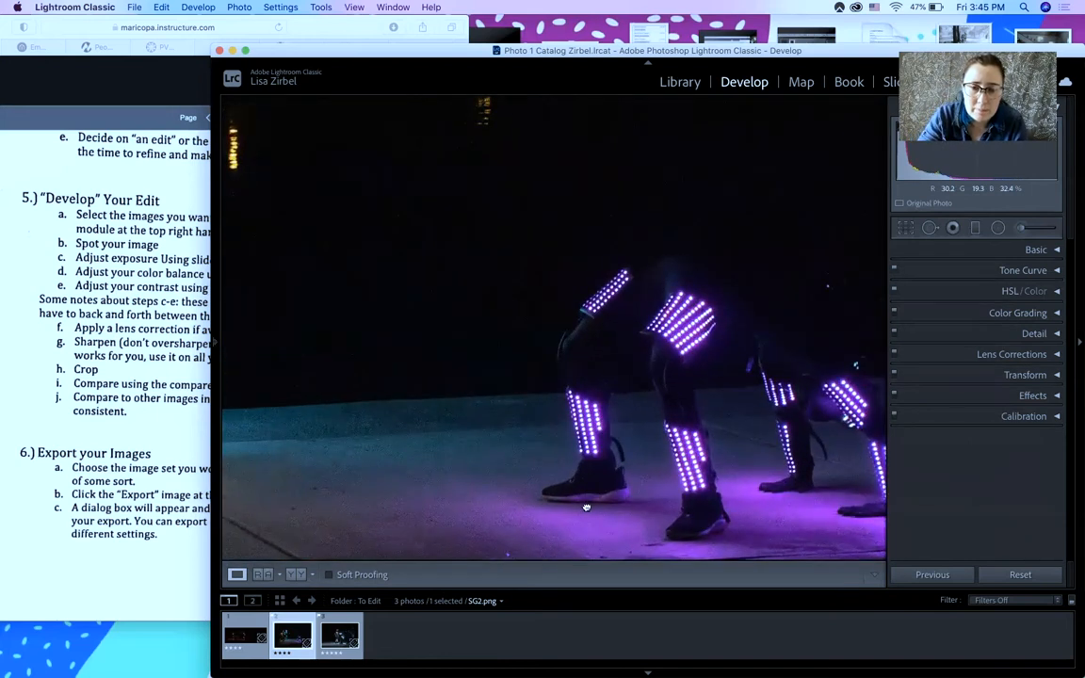
{"action": "left_click_drag", "start_coordinate": [589, 509], "coordinate": [623, 424]}
{"action": "left_click", "coordinate": [385, 673]}
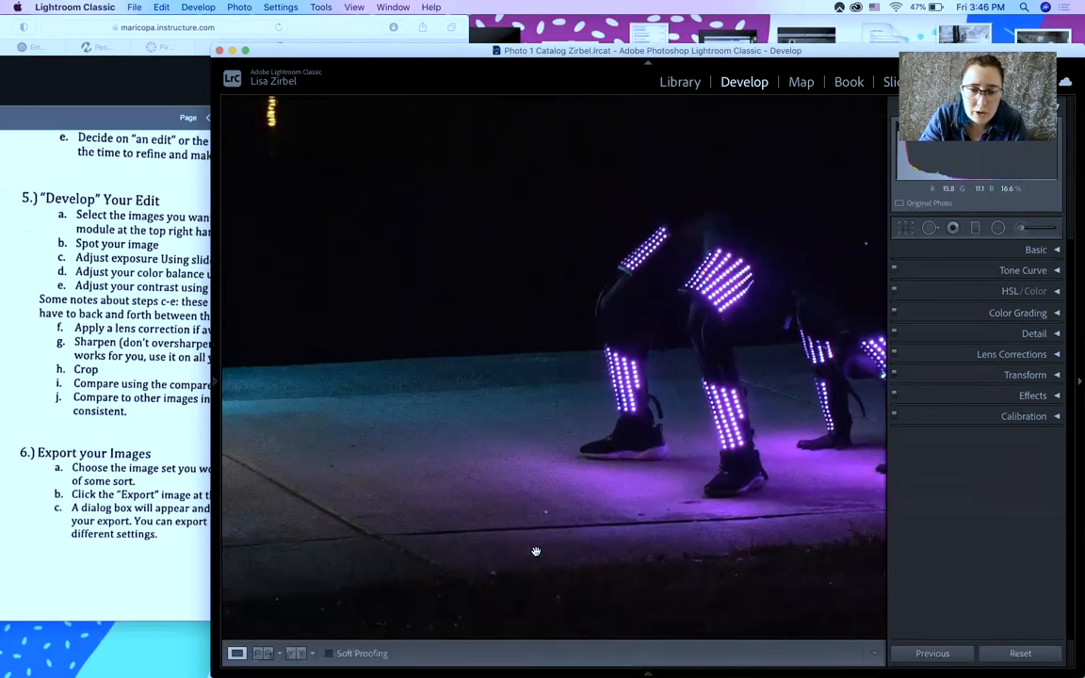
Heal the bright purple speck on the pavement above the dark crack using brush size 14.
{"action": "left_click_drag", "start_coordinate": [535, 552], "coordinate": [599, 422]}
{"action": "left_click_drag", "start_coordinate": [586, 477], "coordinate": [603, 448]}
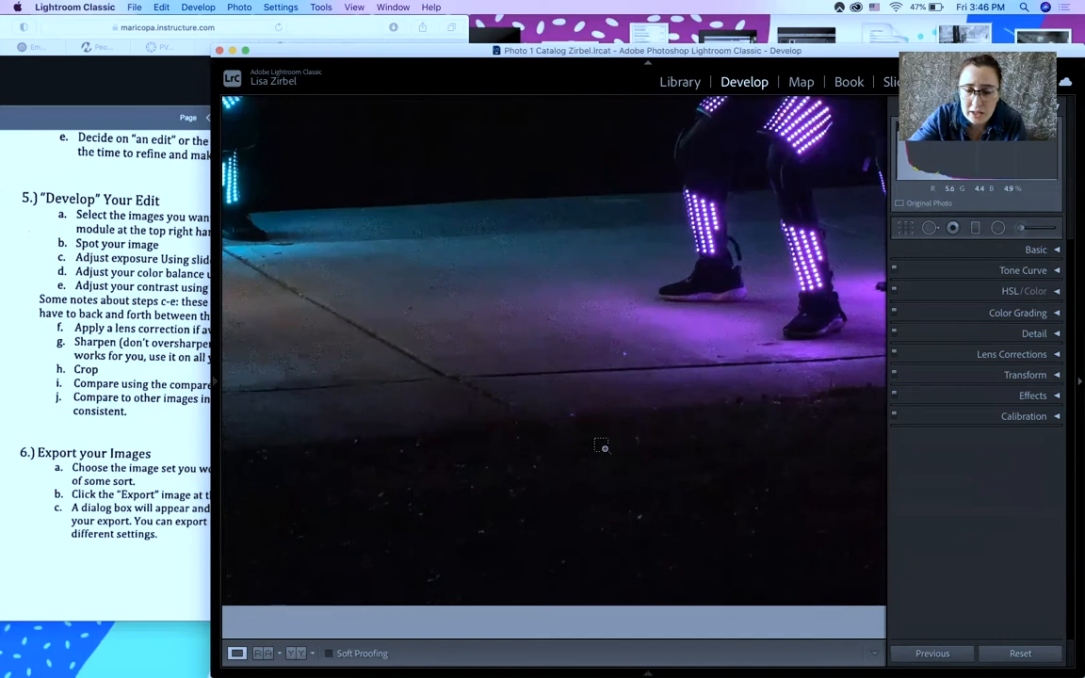
{"action": "scroll", "coordinate": [604, 448], "scroll_direction": "down", "scroll_amount": 5}
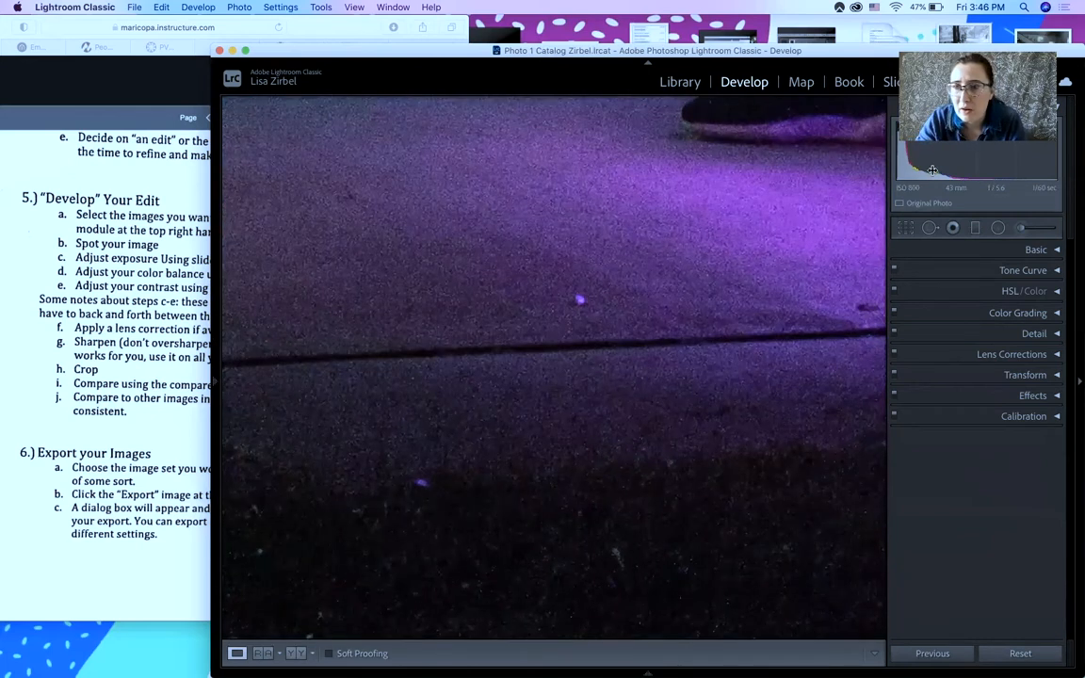
{"action": "left_click", "coordinate": [929, 228]}
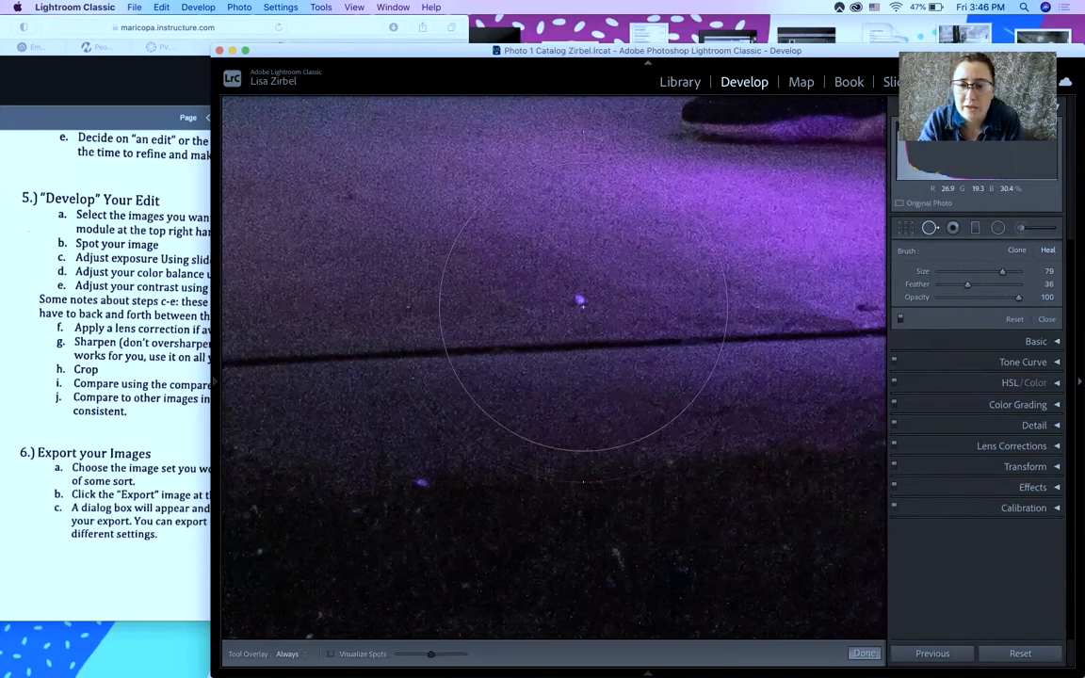
{"action": "left_click_drag", "start_coordinate": [1001, 271], "coordinate": [951, 273]}
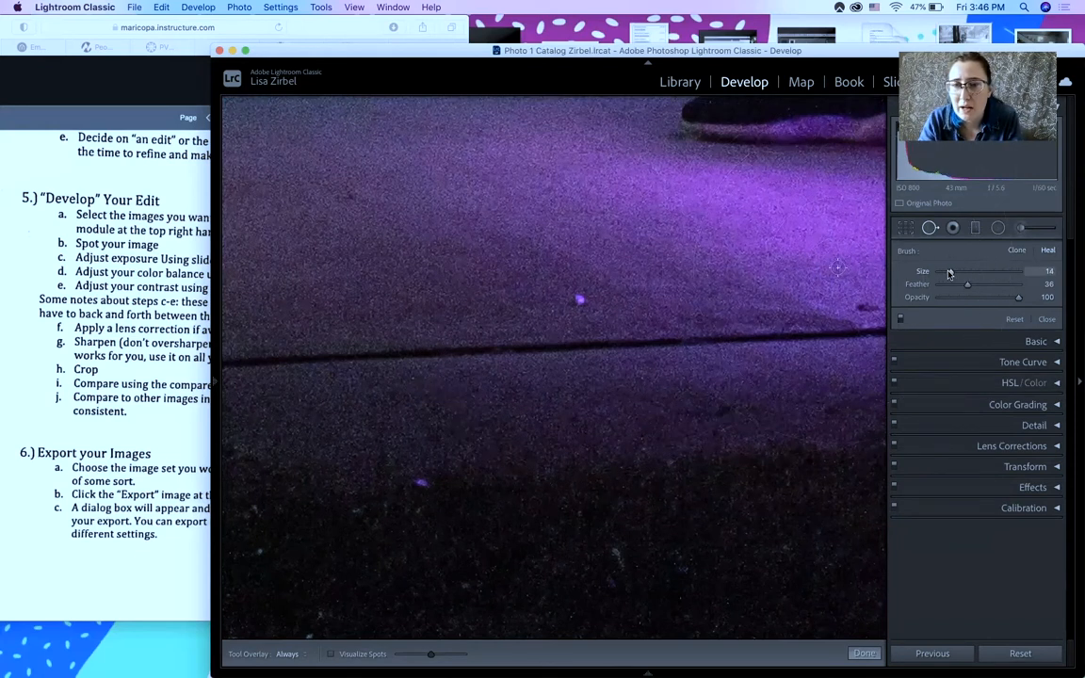
{"action": "left_click", "coordinate": [580, 299]}
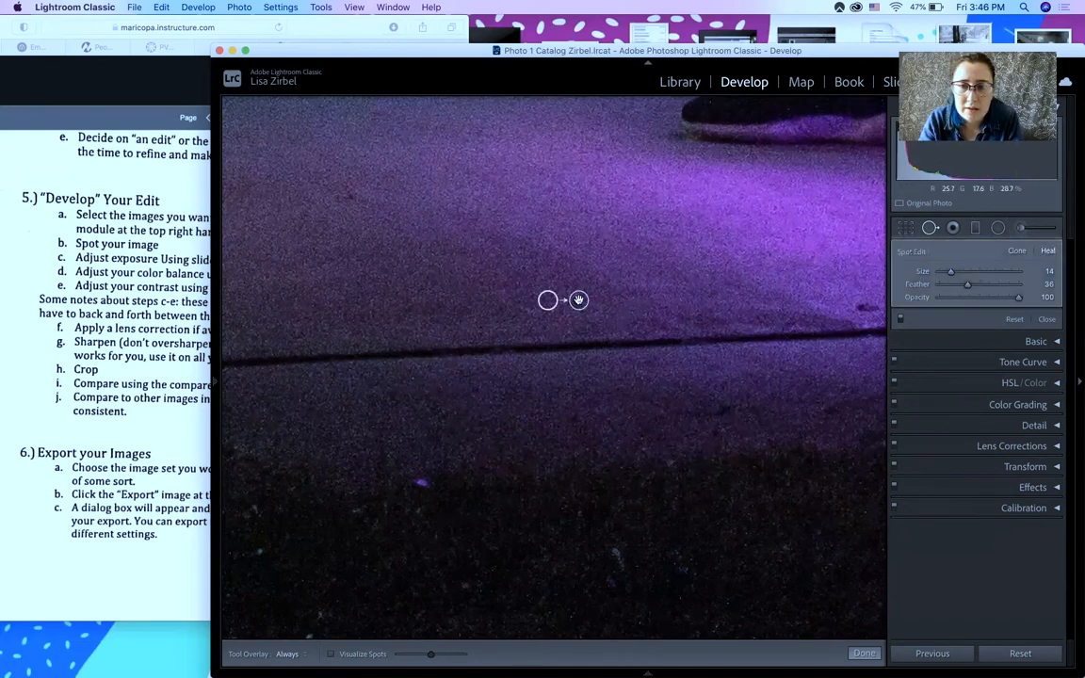
Heal the second purple speck where the pavement meets the dark grass, and set the brush size to 26.
{"action": "left_click", "coordinate": [674, 499]}
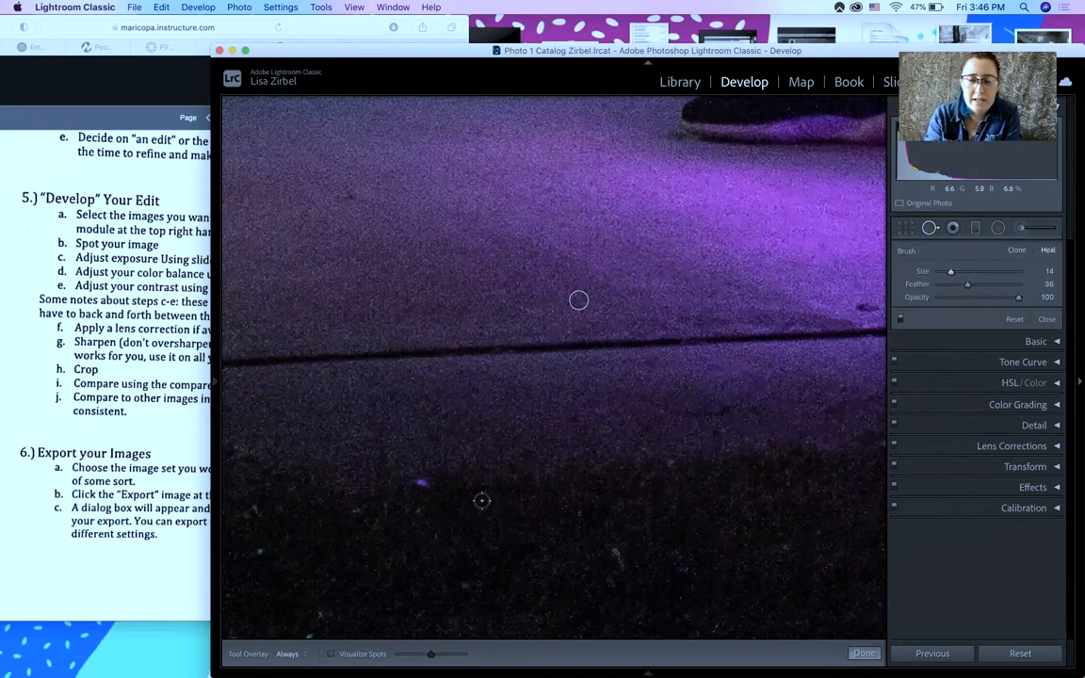
{"action": "left_click", "coordinate": [422, 483]}
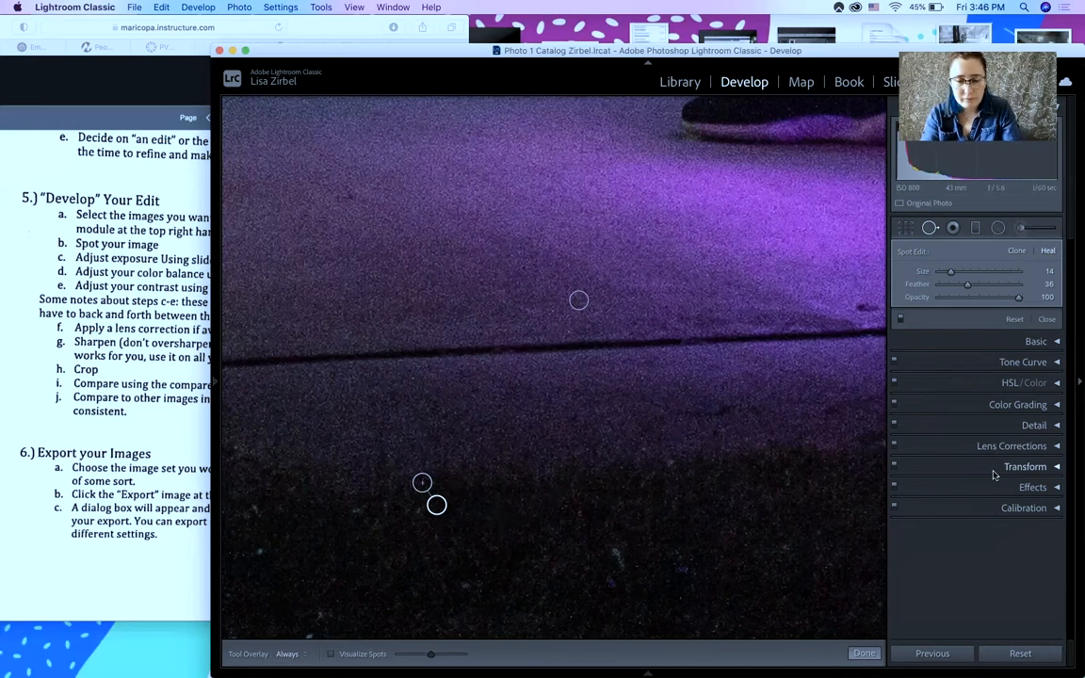
{"action": "key", "text": "Return"}
{"action": "scroll", "coordinate": [788, 449], "scroll_direction": "up", "scroll_amount": 10}
{"action": "scroll", "coordinate": [789, 450], "scroll_direction": "down", "scroll_amount": 8}
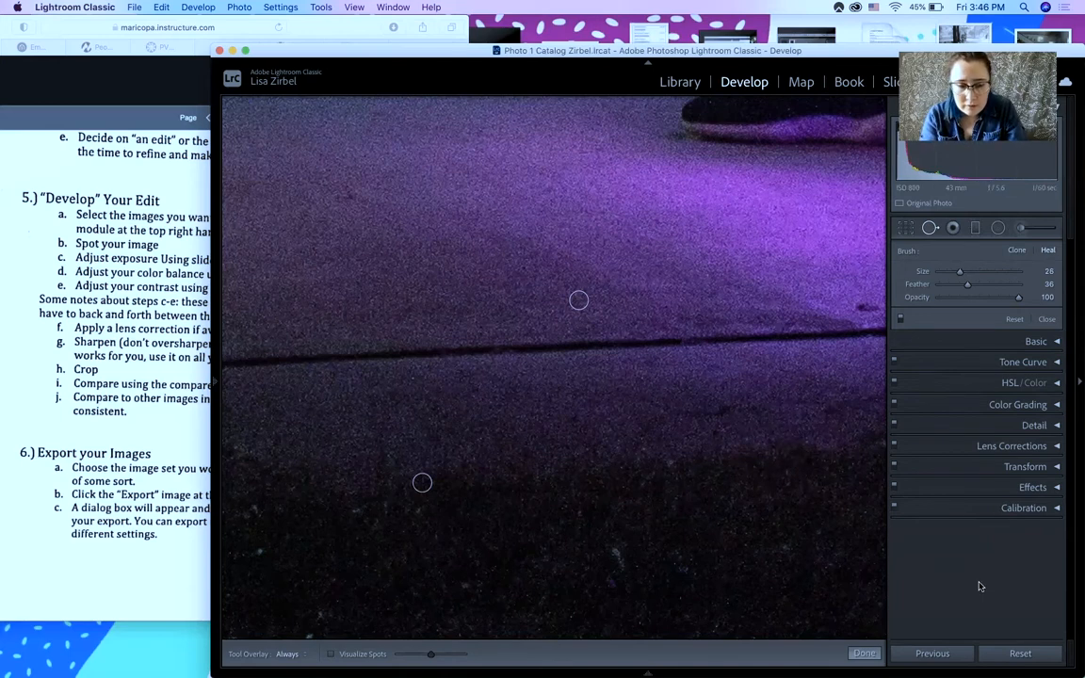
Leave the Spot Removal tool, examine the photo for remaining spots, and check the development steps in the handout.
{"action": "key", "text": "super+minus"}
{"action": "key", "text": "super+minus"}
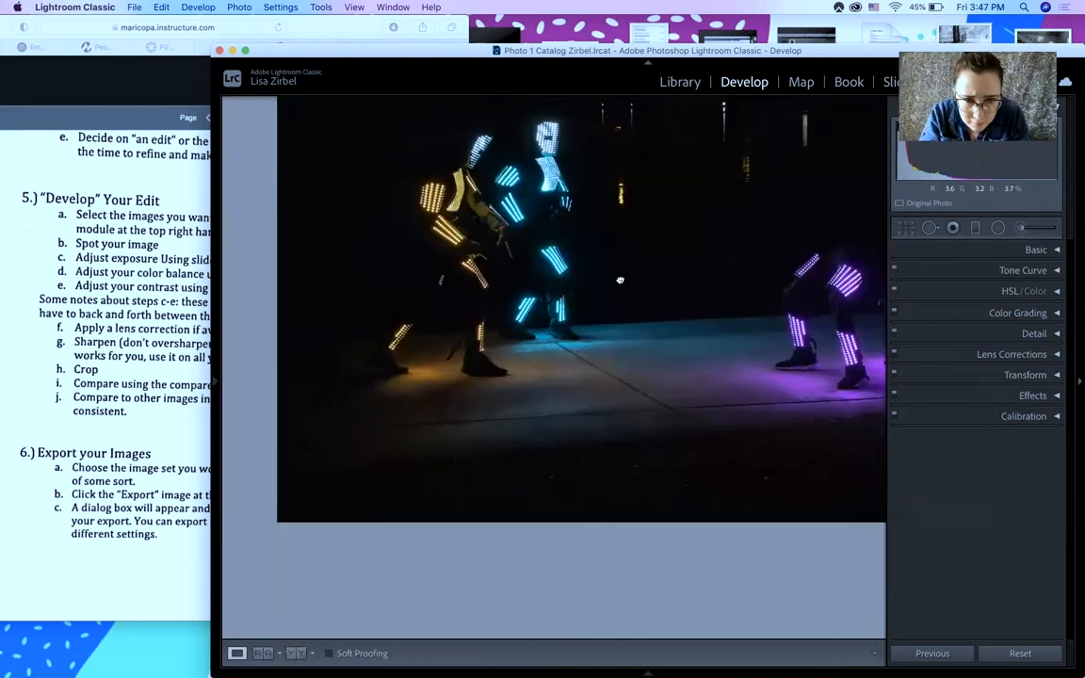
{"action": "left_click_drag", "start_coordinate": [601, 345], "coordinate": [586, 443]}
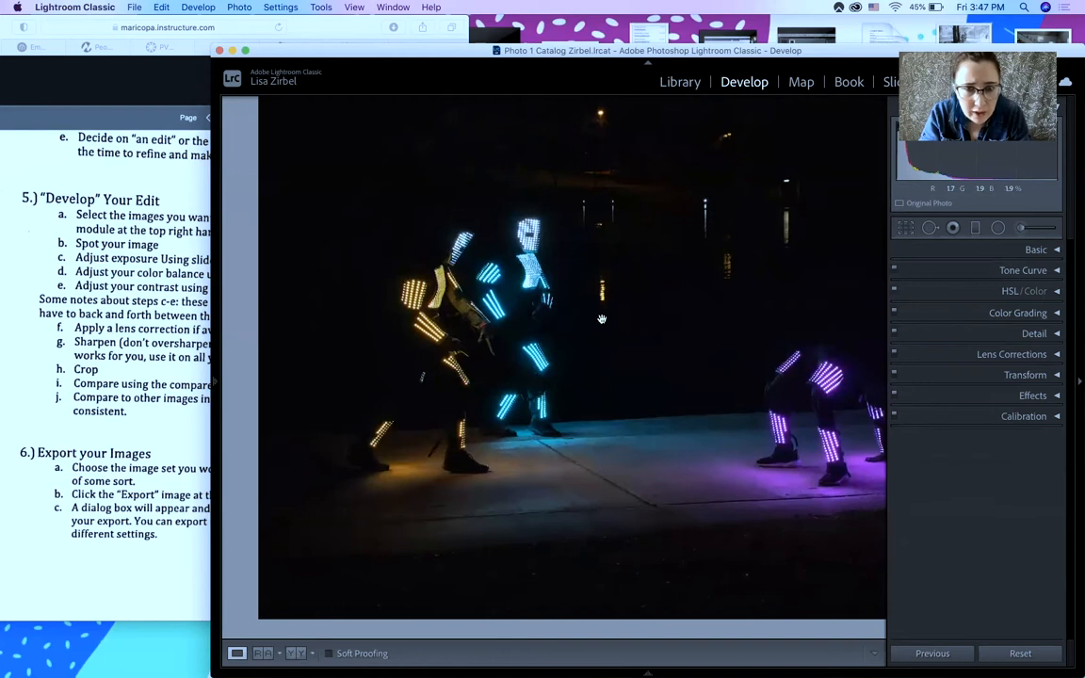
{"action": "left_click_drag", "start_coordinate": [602, 319], "coordinate": [550, 349]}
{"action": "left_click_drag", "start_coordinate": [623, 294], "coordinate": [527, 294]}
{"action": "left_click_drag", "start_coordinate": [644, 312], "coordinate": [605, 271]}
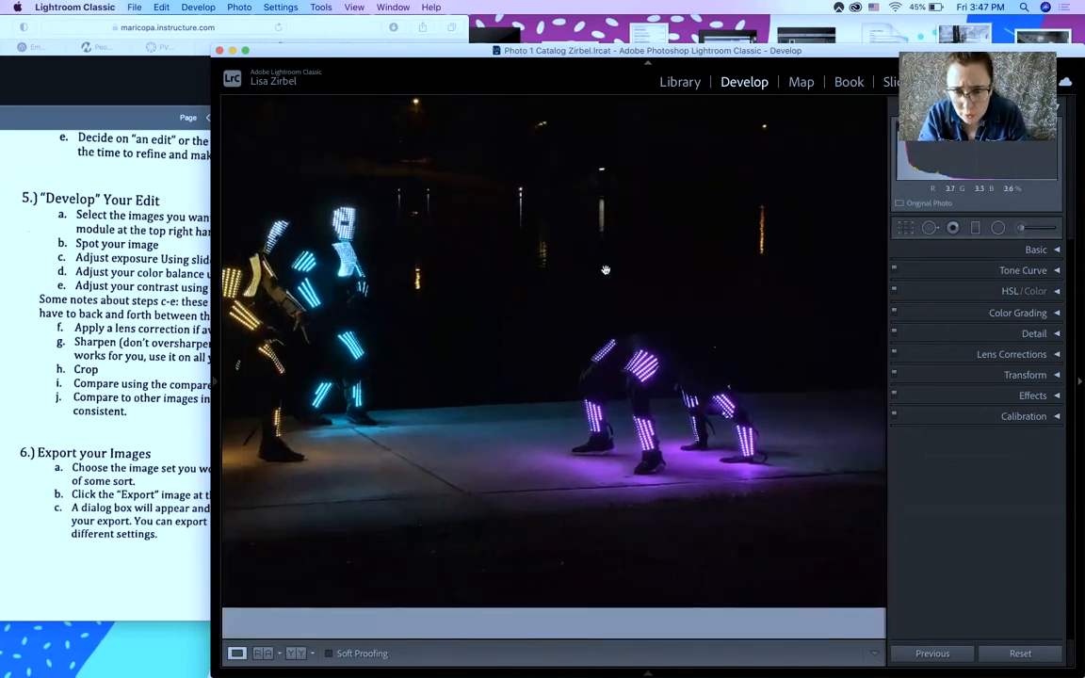
{"action": "left_click_drag", "start_coordinate": [400, 347], "coordinate": [438, 343]}
{"action": "key", "text": "z"}
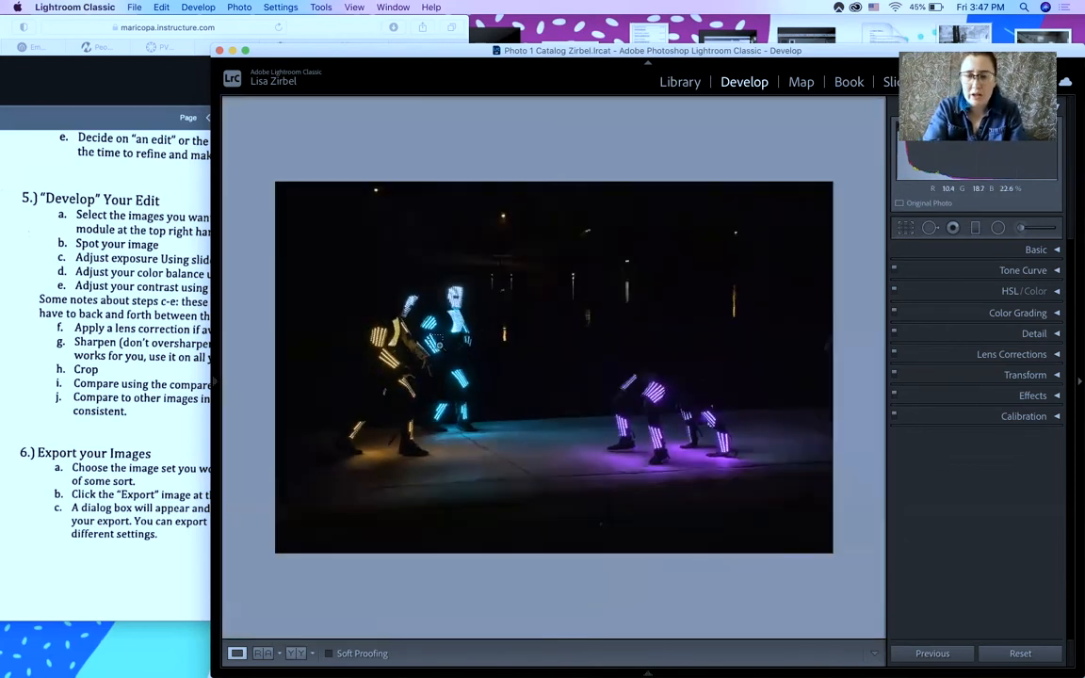
{"action": "key", "text": "super+equal"}
{"action": "key", "text": "super+minus"}
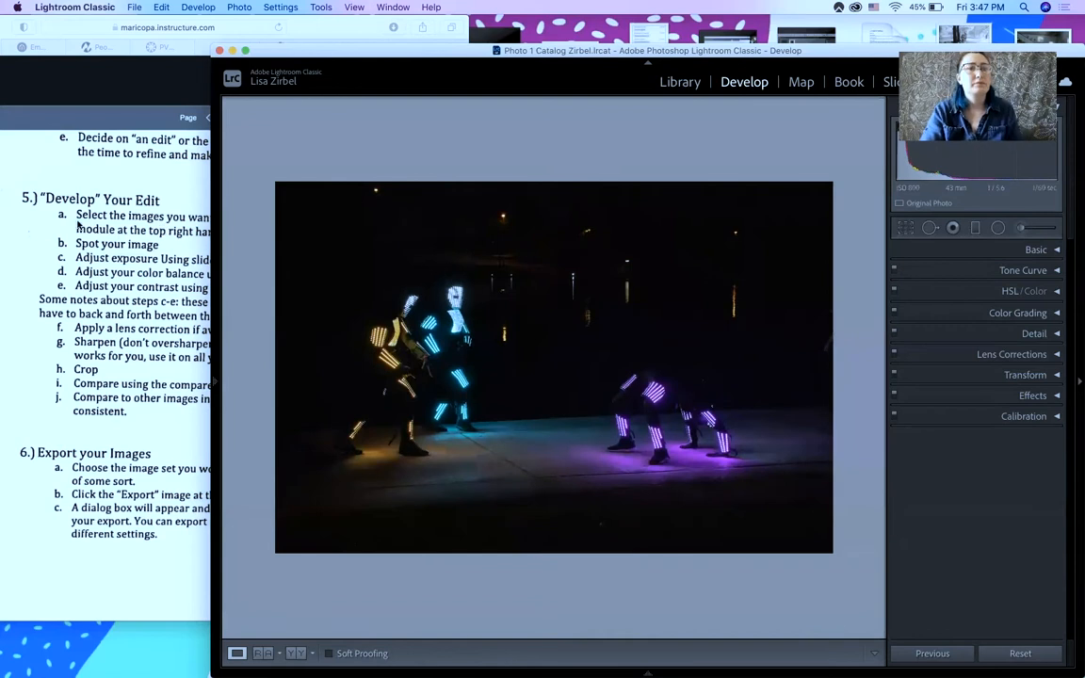
{"action": "left_click", "coordinate": [137, 352]}
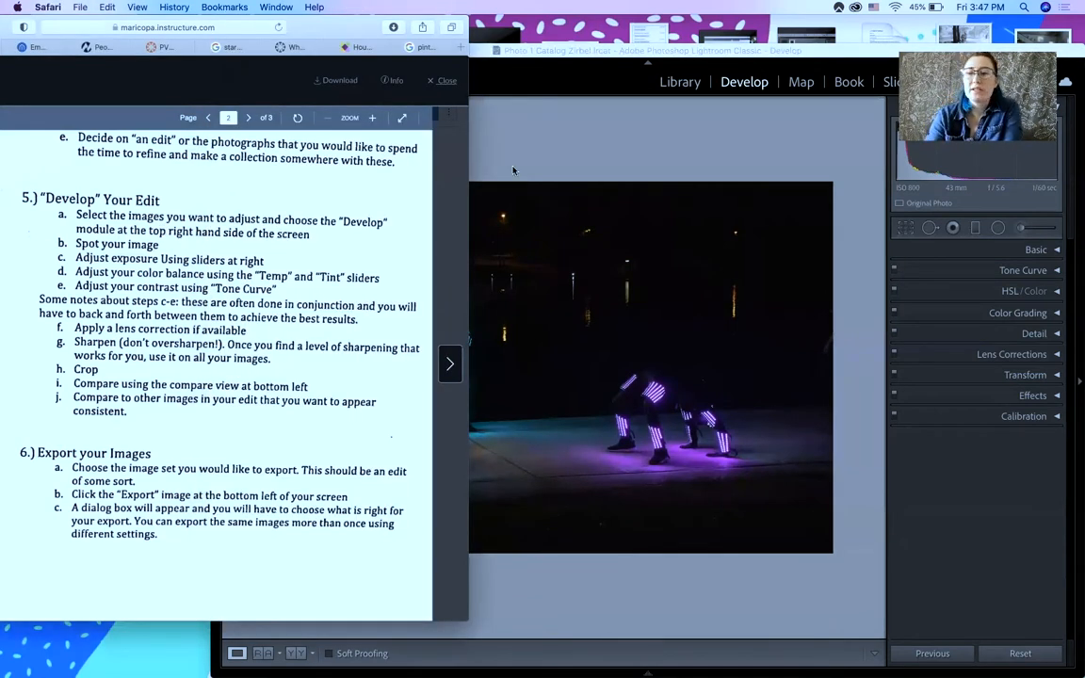
{"action": "left_click", "coordinate": [647, 114]}
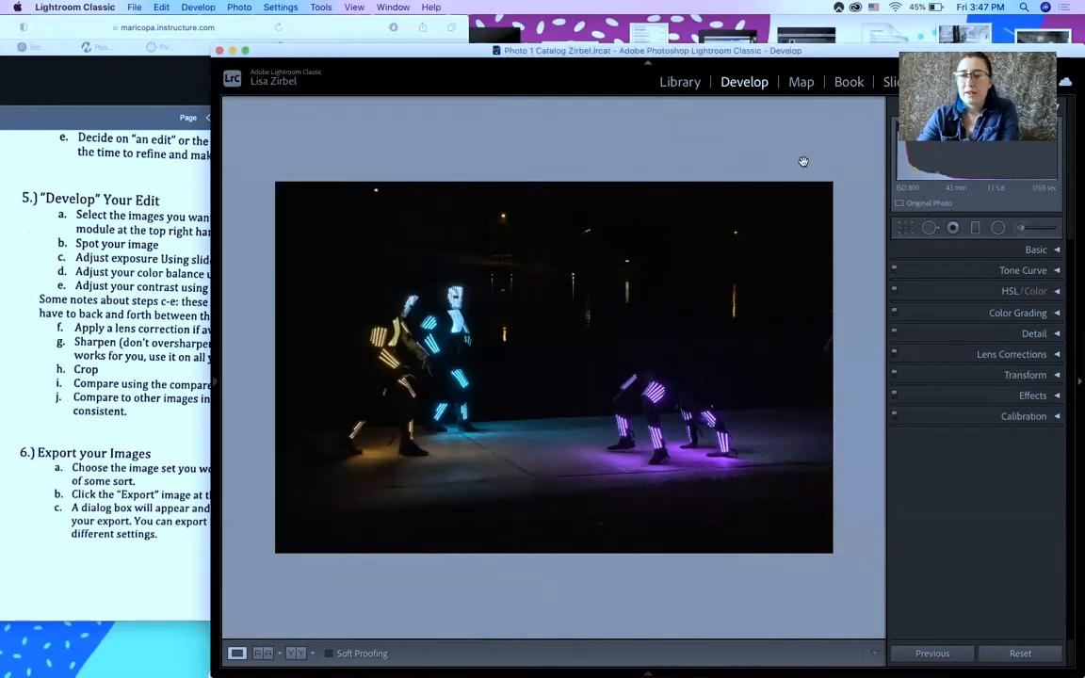
Show the Basic adjustments and sample a white balance from the blue-lit dancer's chest.
{"action": "left_click", "coordinate": [1056, 249]}
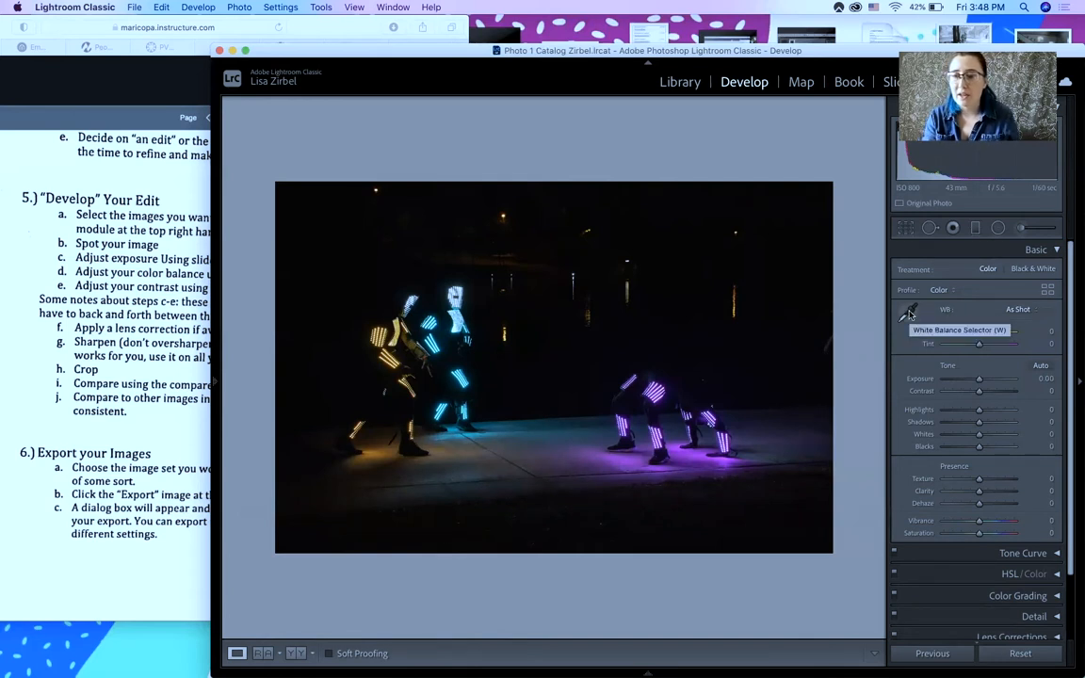
{"action": "left_click", "coordinate": [908, 312]}
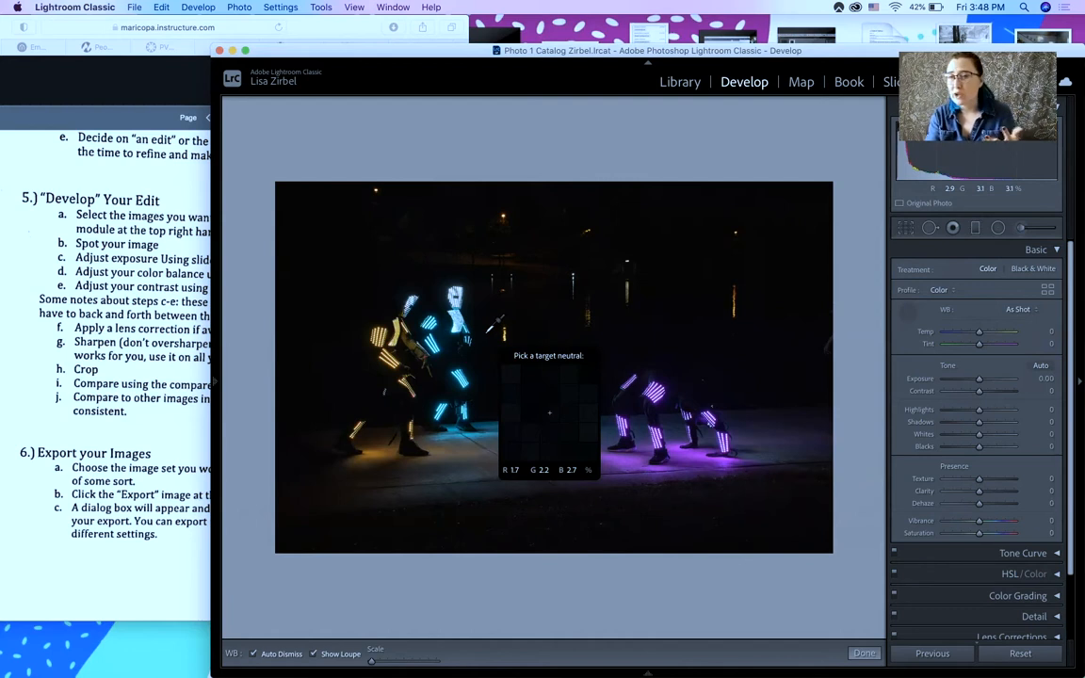
{"action": "left_click", "coordinate": [455, 318]}
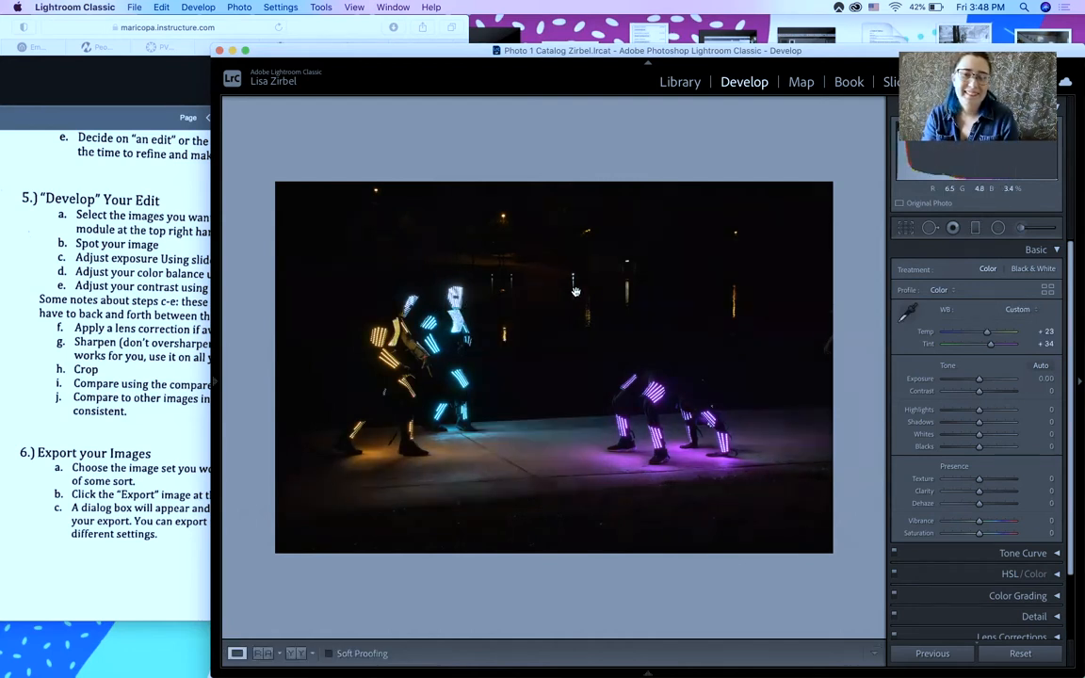
Try white balance samples on the purple-lit dancers and on the pavement beside their feet.
{"action": "left_click", "coordinate": [907, 313]}
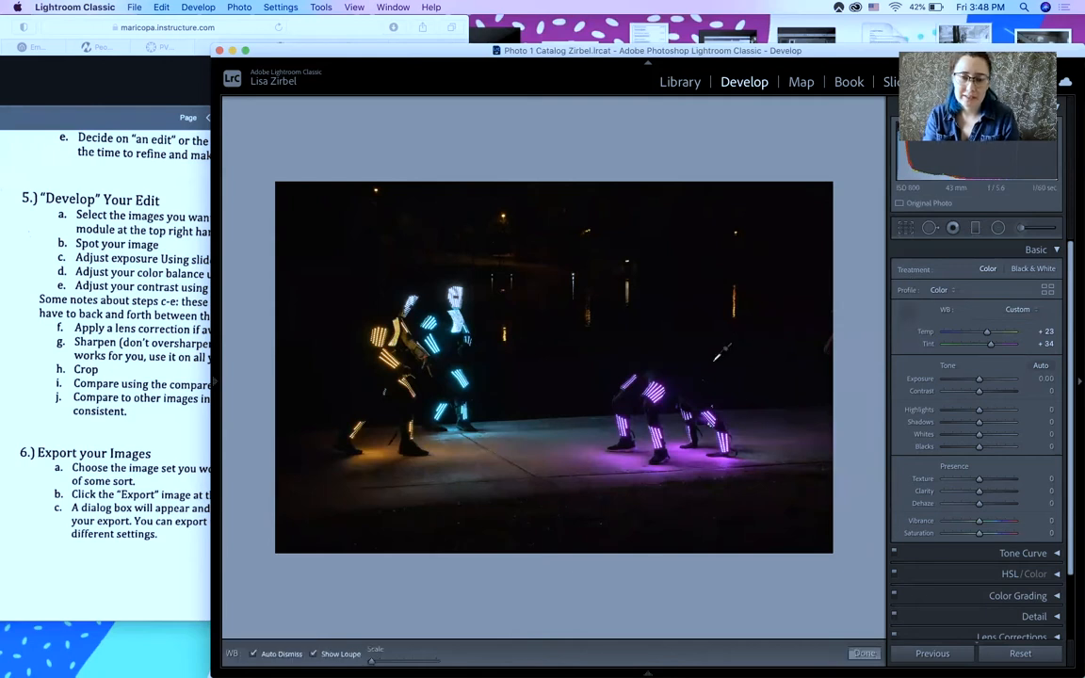
{"action": "left_click", "coordinate": [612, 360]}
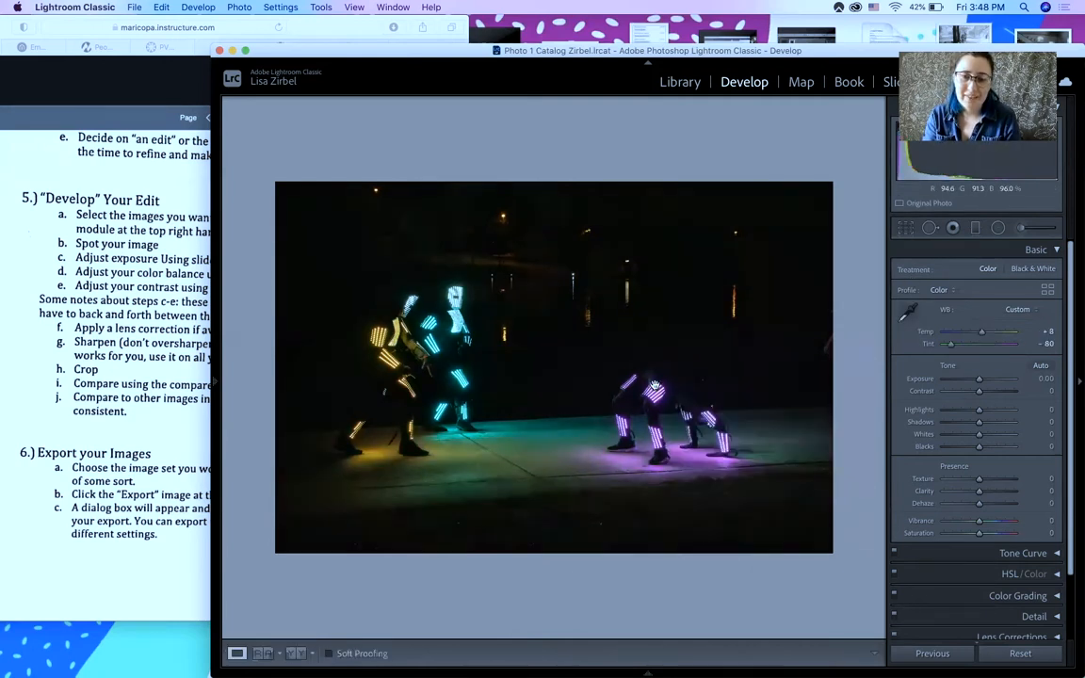
{"action": "left_click", "coordinate": [908, 311]}
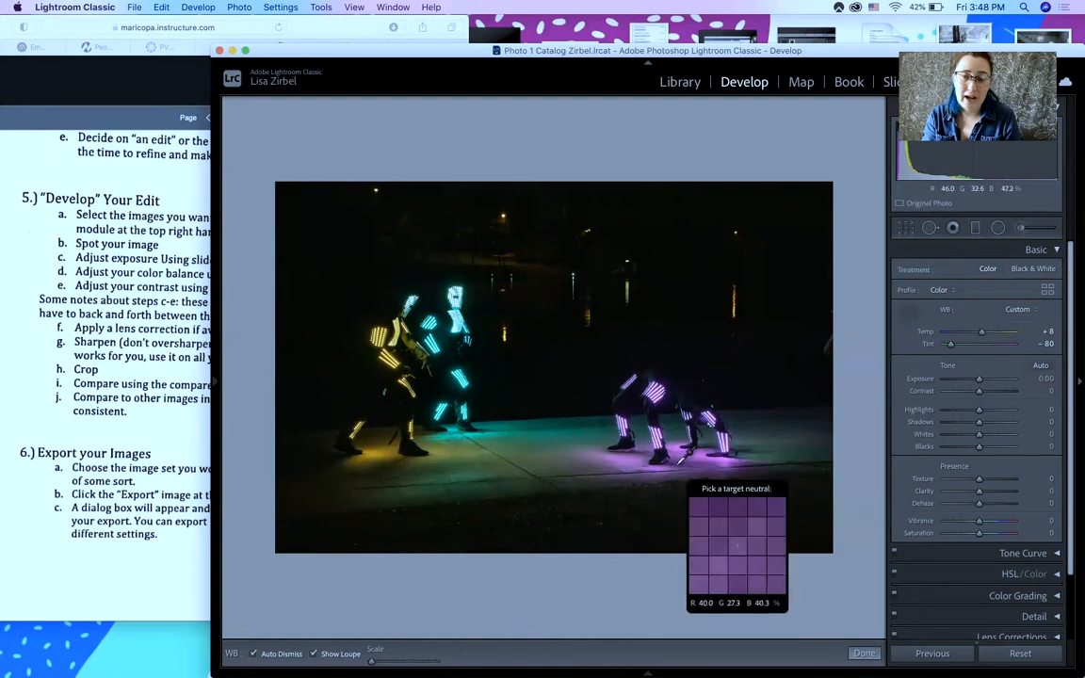
{"action": "left_click", "coordinate": [678, 462]}
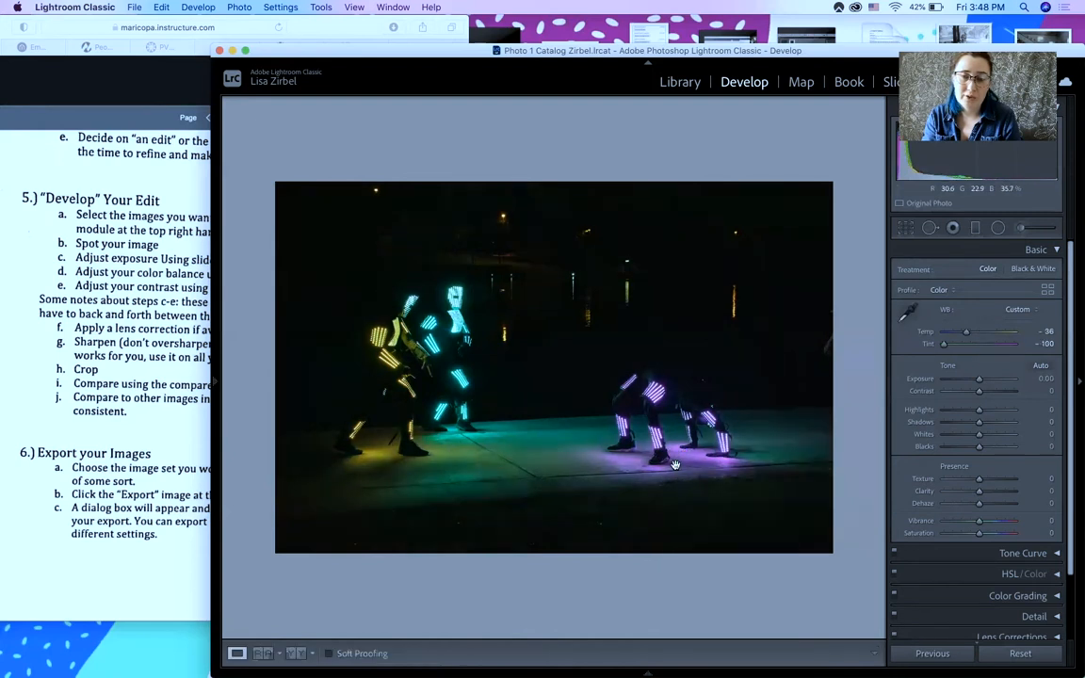
{"action": "left_click", "coordinate": [909, 311]}
{"action": "left_click", "coordinate": [677, 374]}
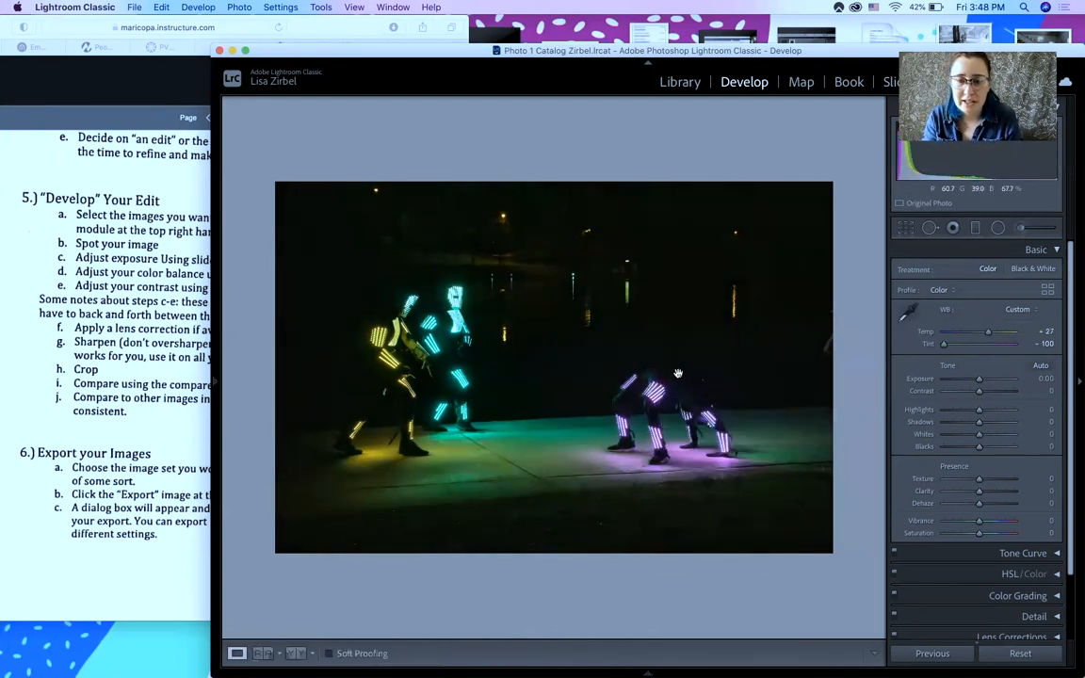
Try white balance samples around the purple-lit dancer's raised limb and the blue-lit dancer's head.
{"action": "left_click", "coordinate": [908, 311]}
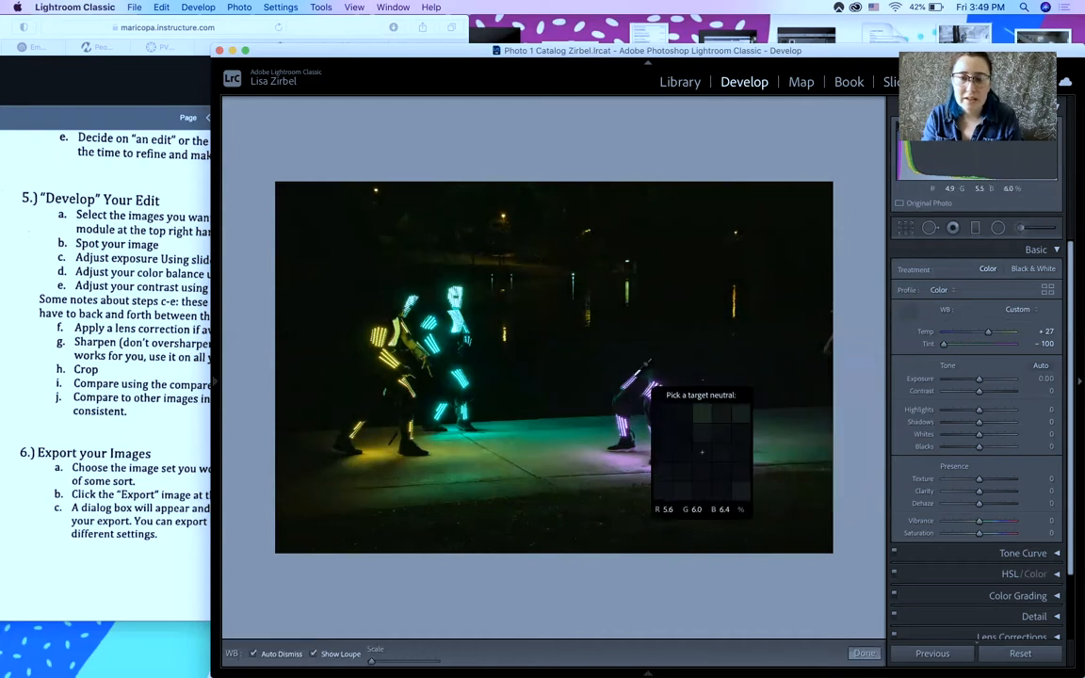
{"action": "left_click", "coordinate": [702, 452]}
{"action": "left_click", "coordinate": [908, 311]}
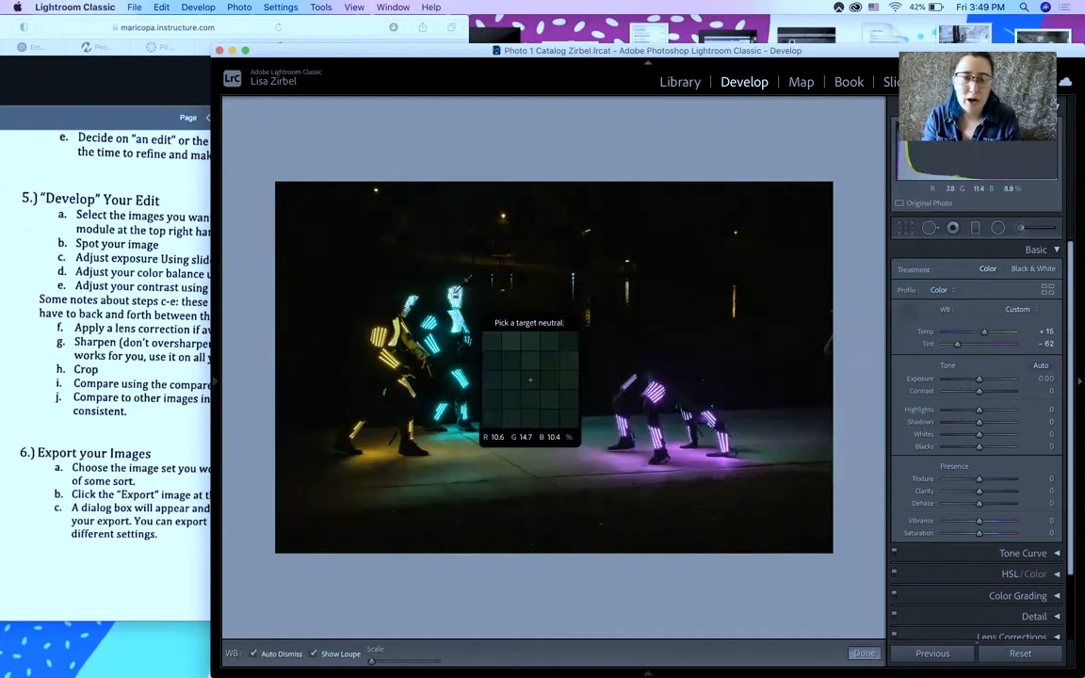
{"action": "left_click", "coordinate": [531, 380]}
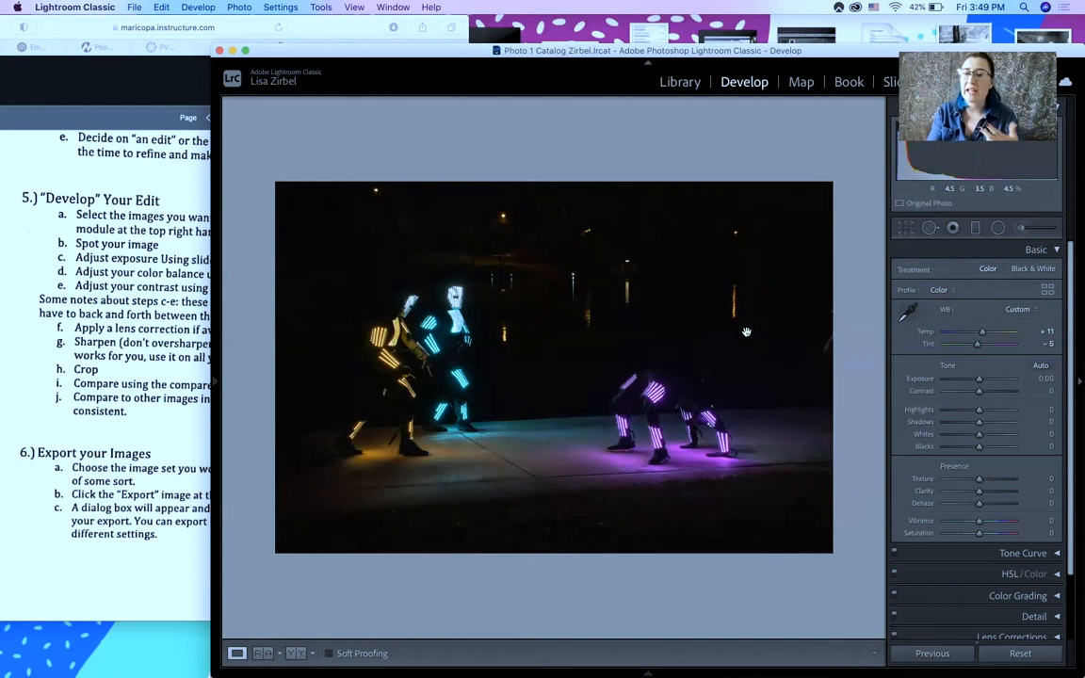
Try further white balance samples on the pavement around the purple-lit and blue-lit dancers' feet.
{"action": "left_click", "coordinate": [908, 311]}
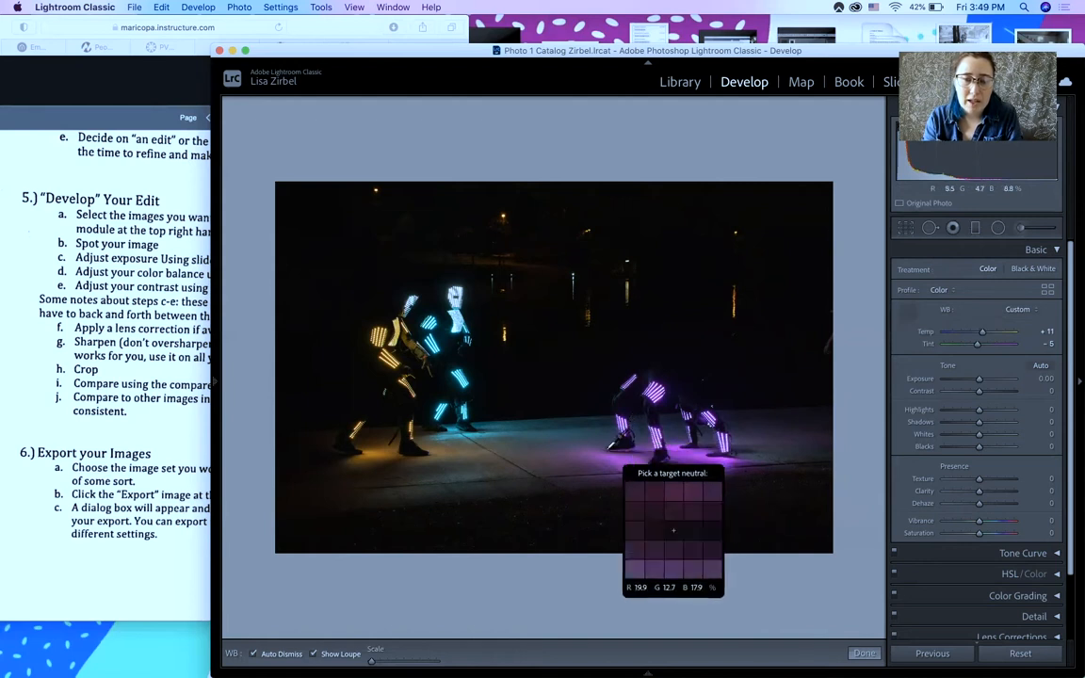
{"action": "left_click", "coordinate": [606, 442]}
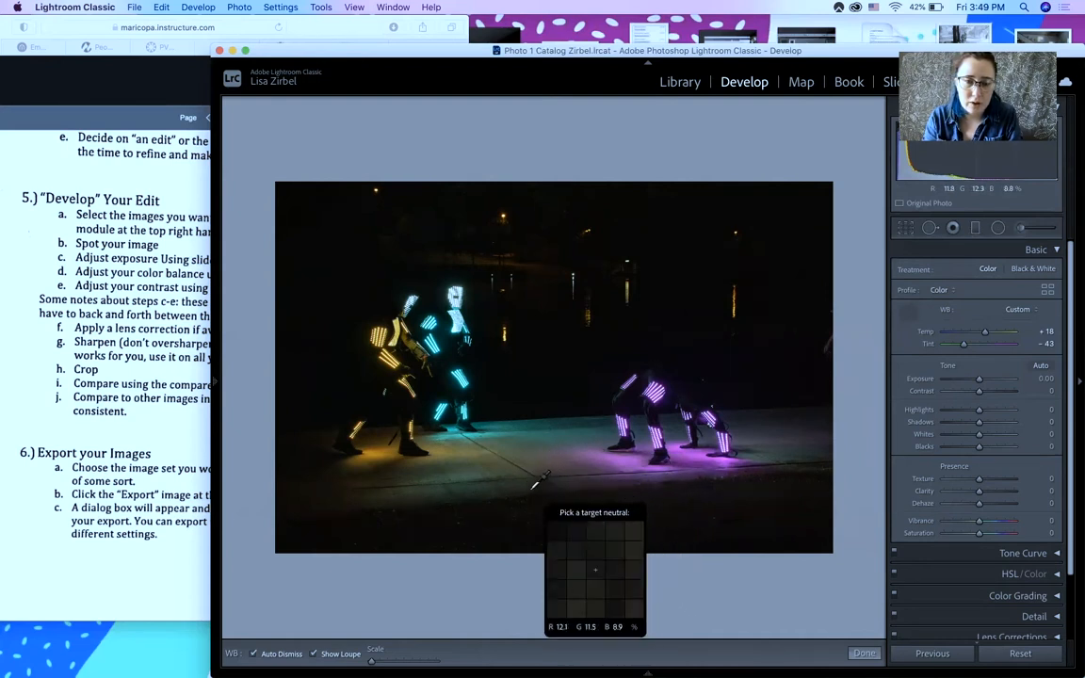
{"action": "left_click", "coordinate": [447, 433]}
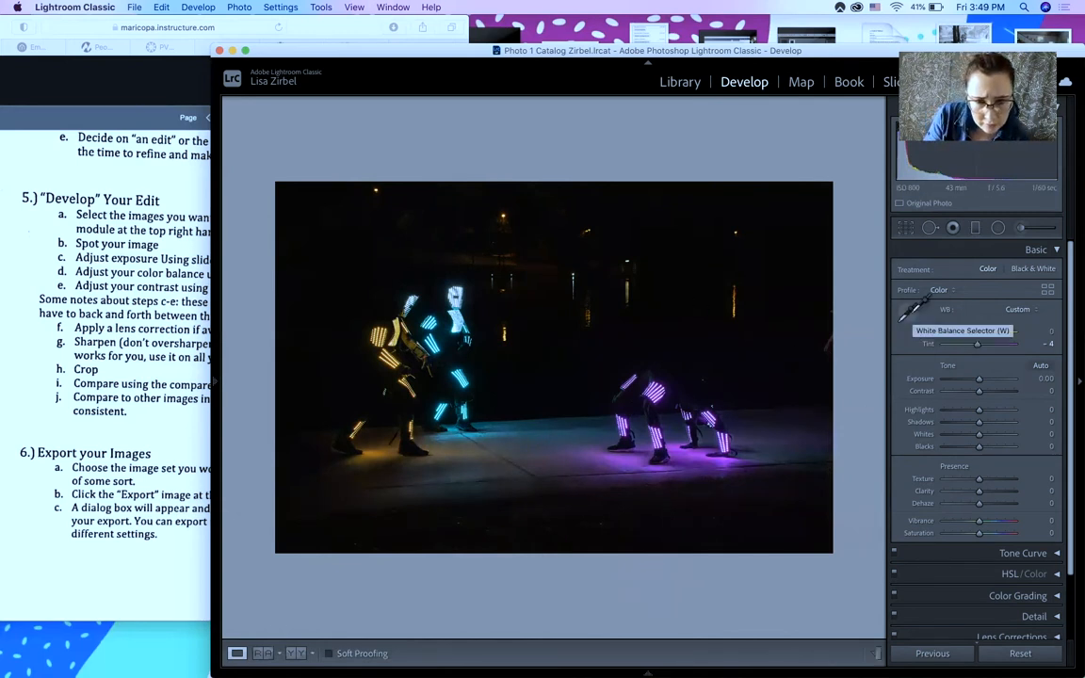
{"action": "left_click", "coordinate": [909, 315]}
{"action": "left_click", "coordinate": [474, 429]}
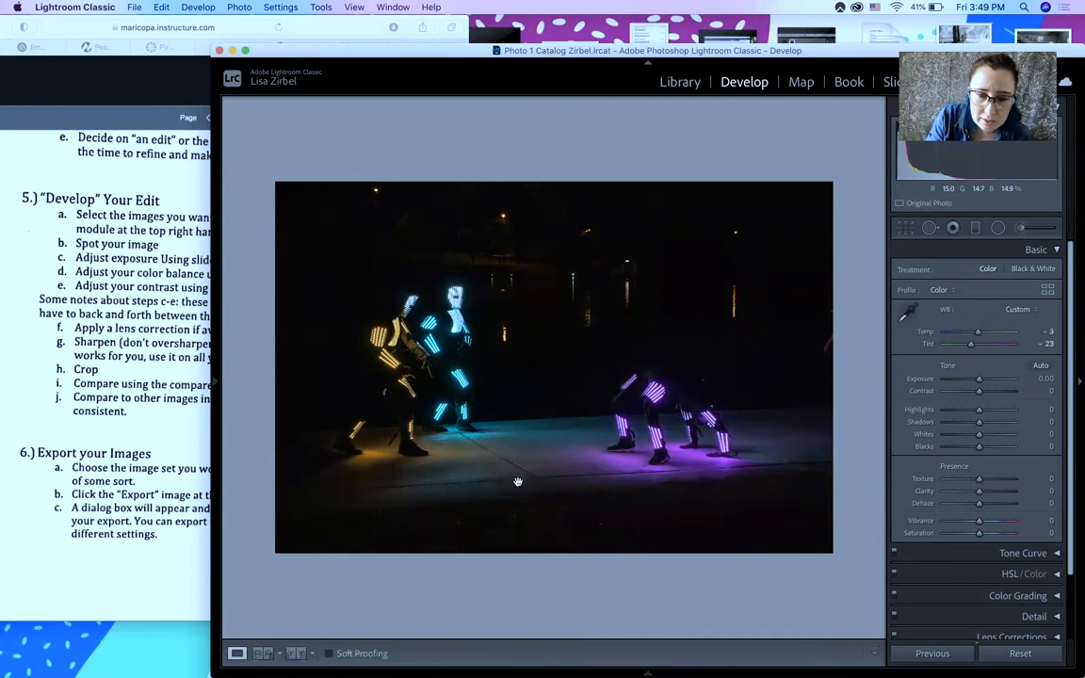
{"action": "left_click", "coordinate": [910, 312]}
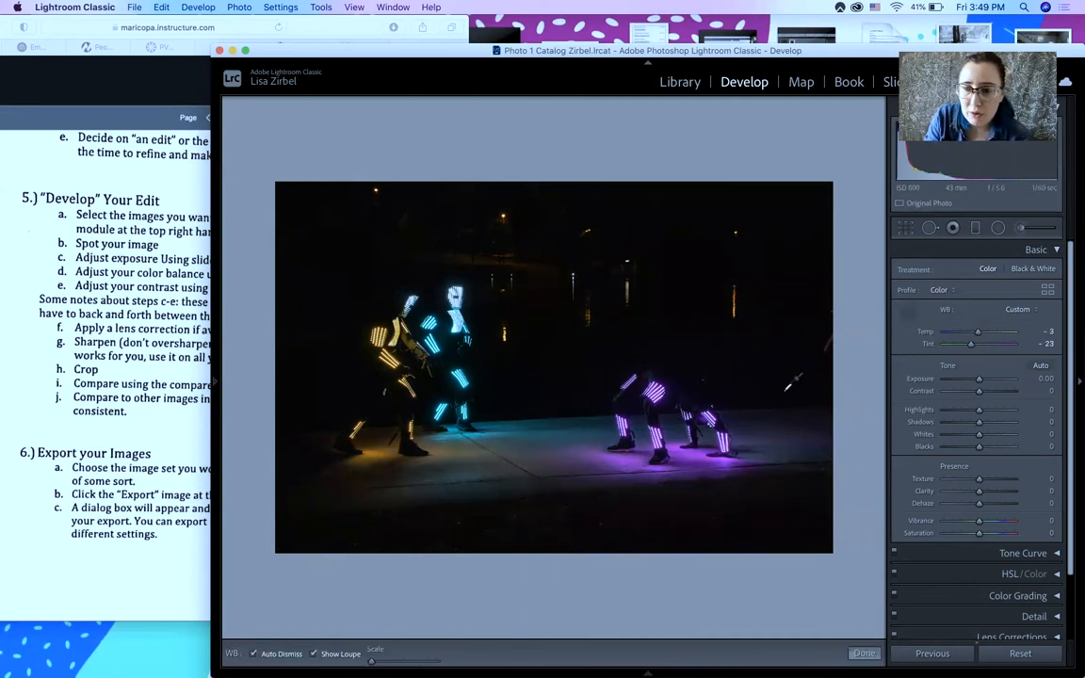
{"action": "left_click", "coordinate": [749, 425]}
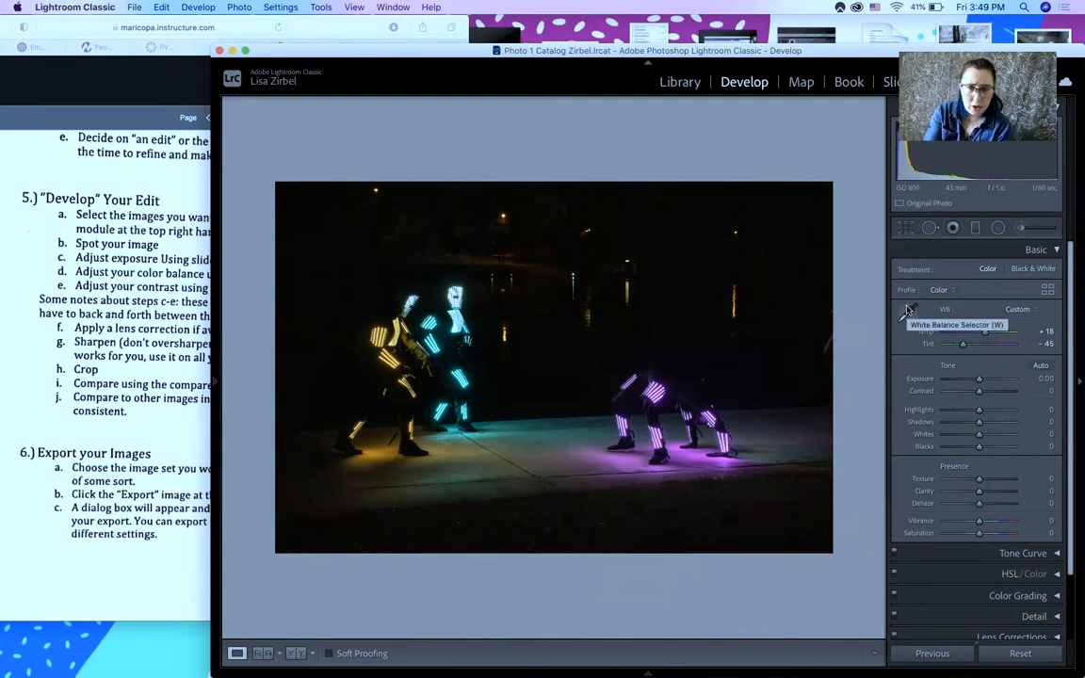
Sample the white balance from the gray pavement between the dancers, and set Temp to -100.
{"action": "left_click", "coordinate": [908, 310]}
{"action": "left_click", "coordinate": [519, 485]}
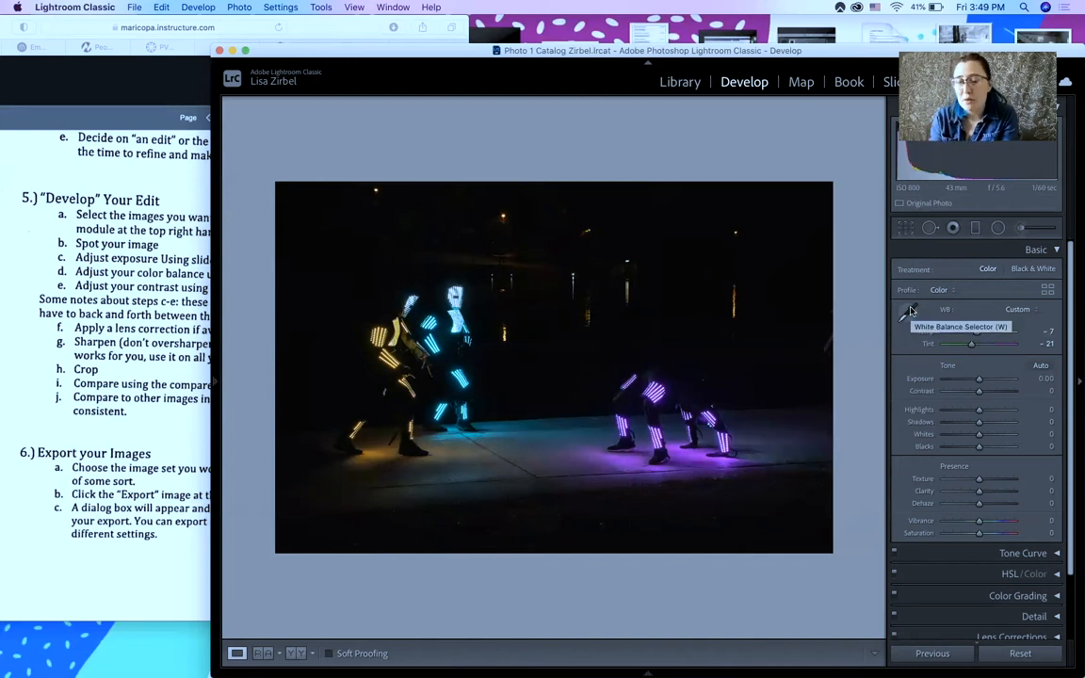
{"action": "left_click_drag", "start_coordinate": [976, 334], "coordinate": [934, 332]}
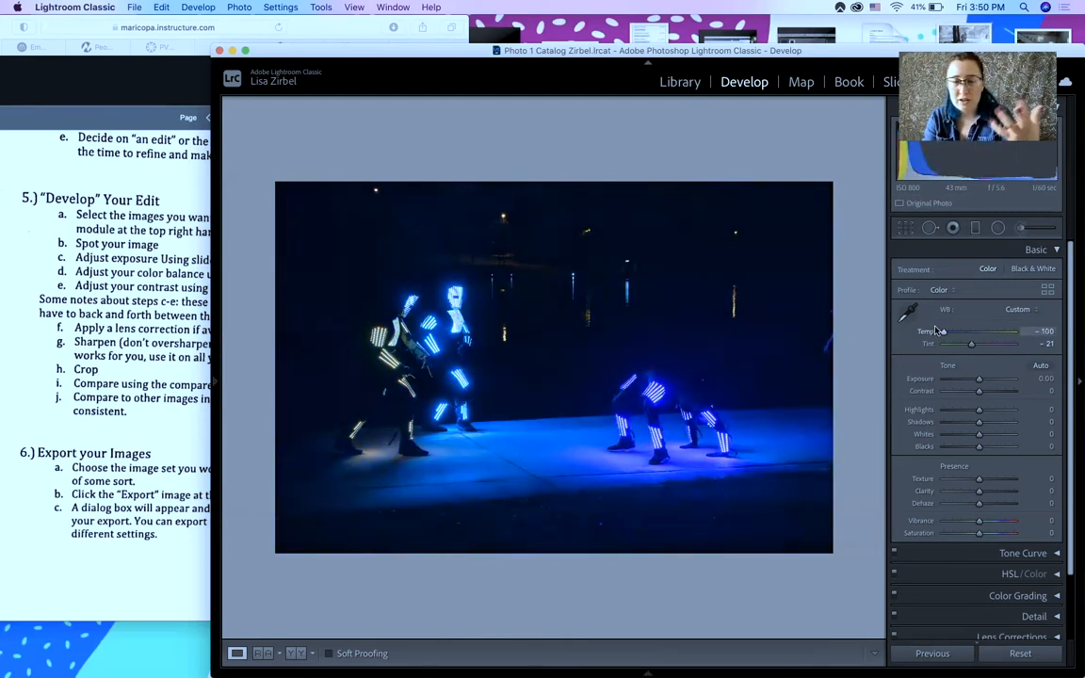
{"action": "mouse_move", "coordinate": [936, 332]}
{"action": "left_mouse_down"}
{"action": "mouse_move", "coordinate": [969, 334]}
{"action": "mouse_move", "coordinate": [928, 334]}
{"action": "left_mouse_up"}
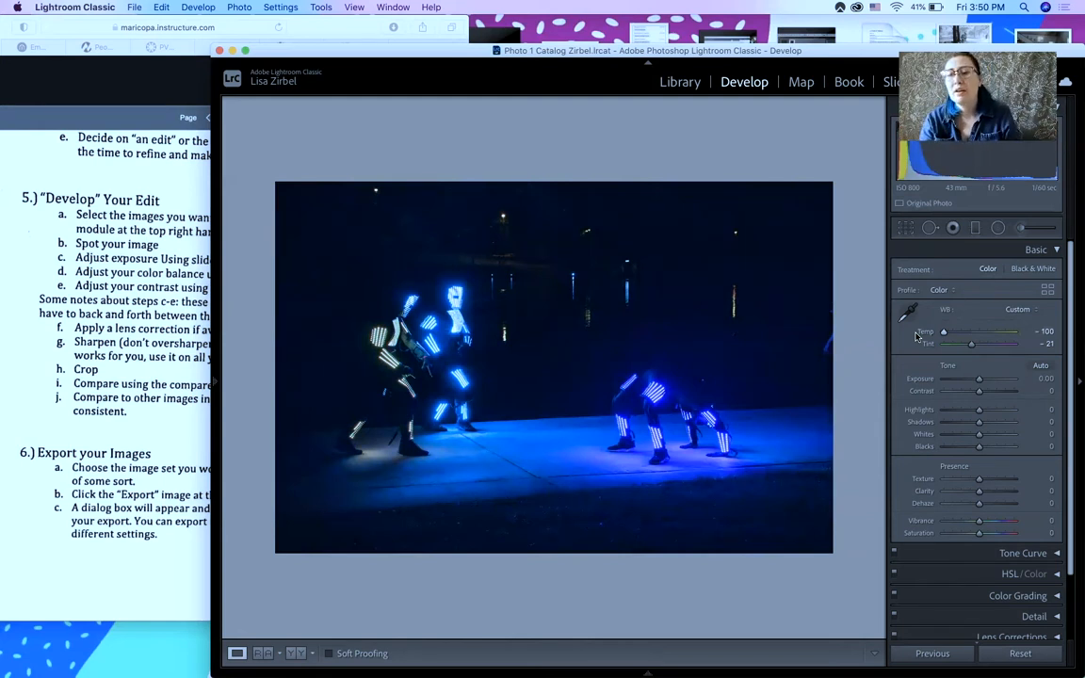
Fine-tune the white balance of the dance photo to Temp -1 and Tint -30.
{"action": "left_click_drag", "start_coordinate": [943, 335], "coordinate": [979, 332]}
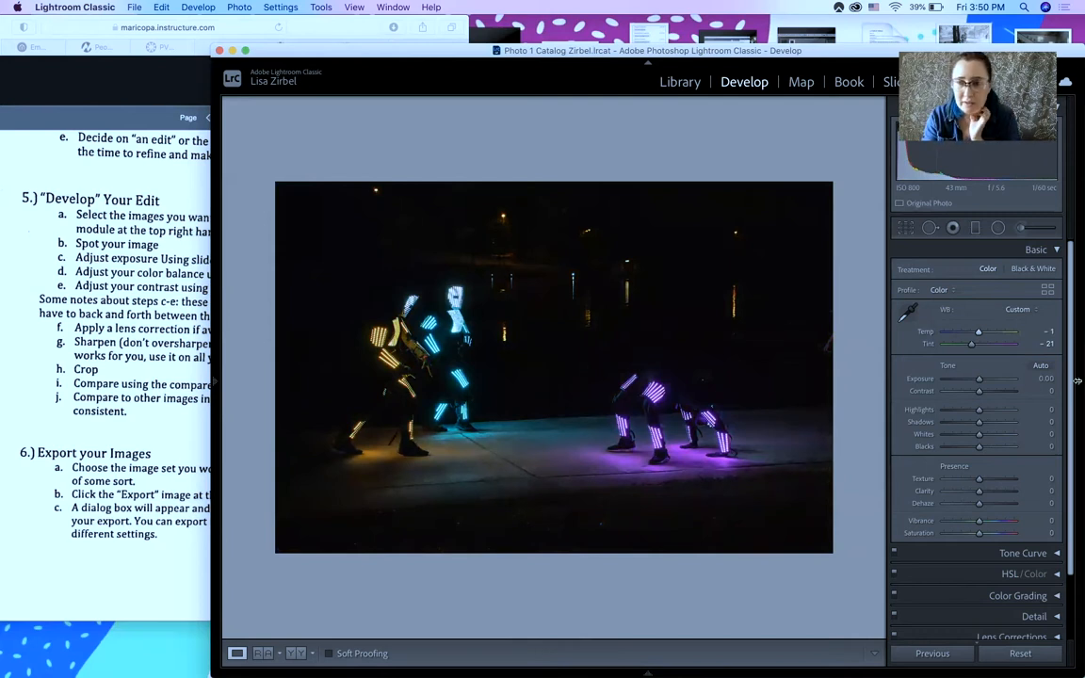
{"action": "mouse_move", "coordinate": [971, 345]}
{"action": "left_mouse_down"}
{"action": "mouse_move", "coordinate": [951, 346]}
{"action": "mouse_move", "coordinate": [966, 347]}
{"action": "left_mouse_up"}
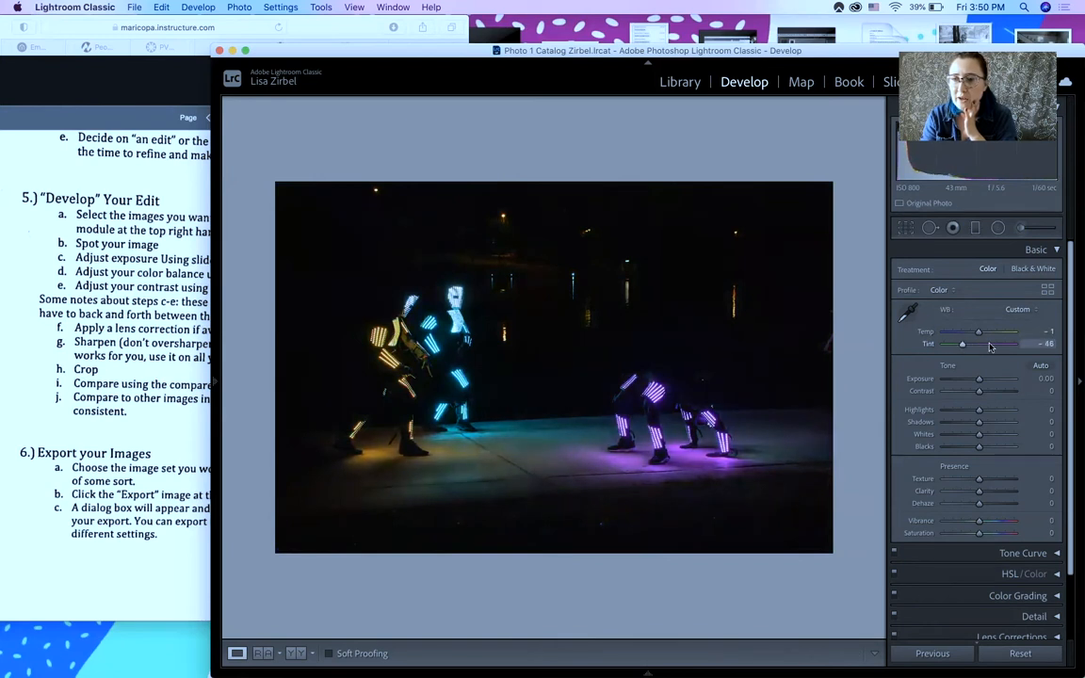
{"action": "left_click_drag", "start_coordinate": [966, 349], "coordinate": [973, 351]}
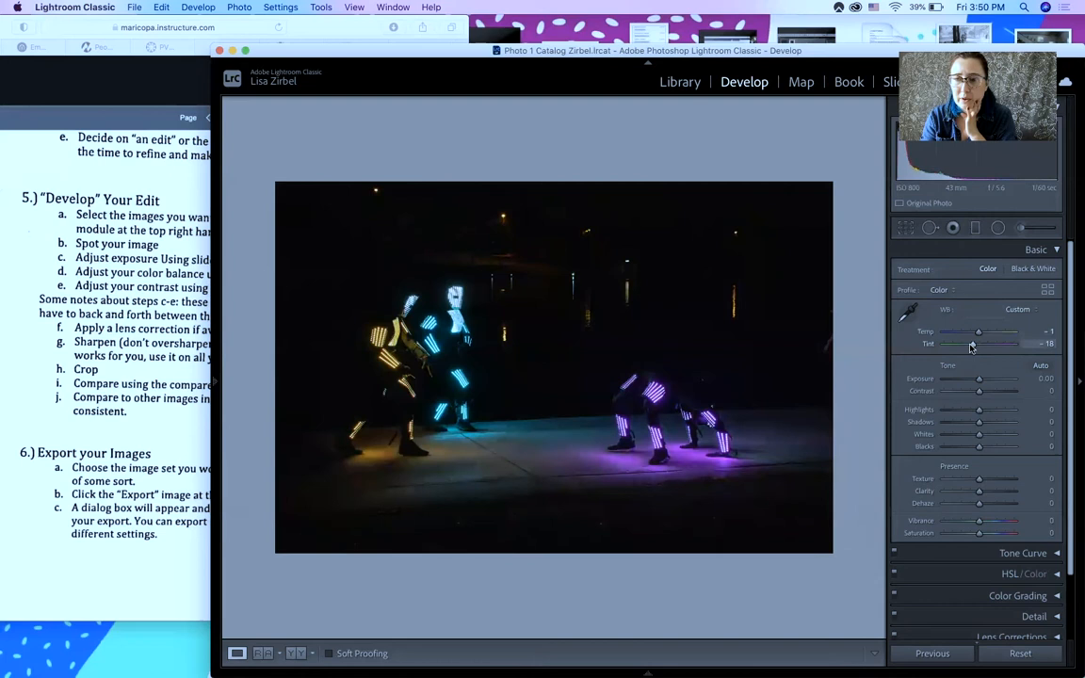
{"action": "mouse_move", "coordinate": [970, 347]}
{"action": "left_mouse_down"}
{"action": "mouse_move", "coordinate": [986, 344]}
{"action": "mouse_move", "coordinate": [971, 345]}
{"action": "left_mouse_up"}
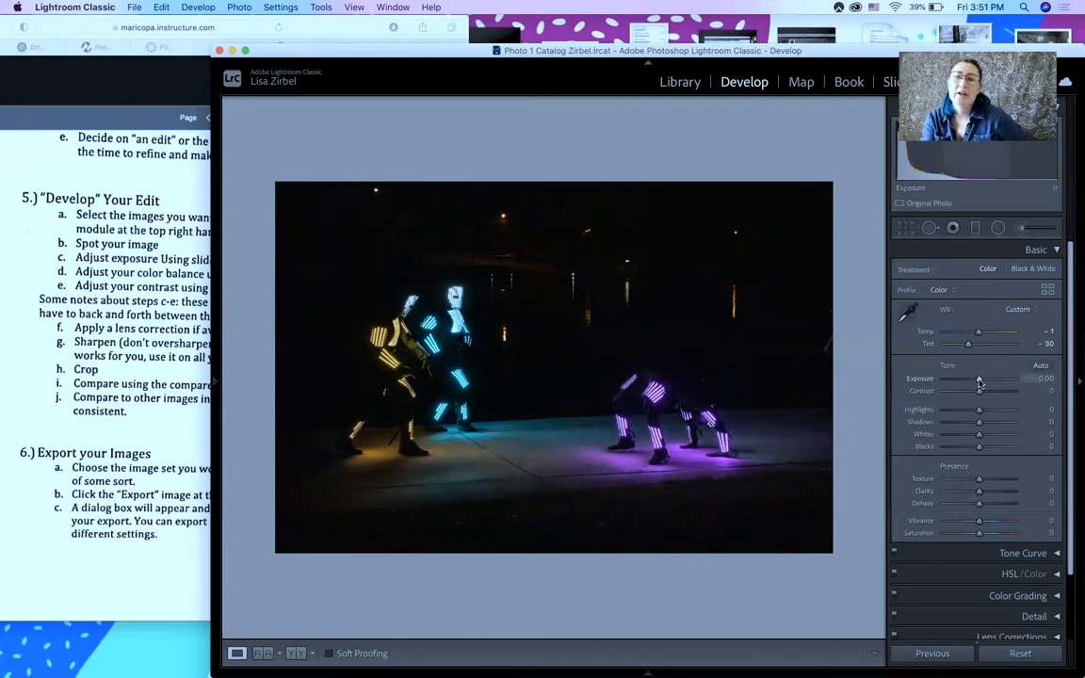
Try the Exposure at its +5.00 extreme, and settle the photo's Exposure at +0.35.
{"action": "mouse_move", "coordinate": [979, 380]}
{"action": "left_mouse_down"}
{"action": "mouse_move", "coordinate": [923, 386]}
{"action": "mouse_move", "coordinate": [983, 389]}
{"action": "left_mouse_up"}
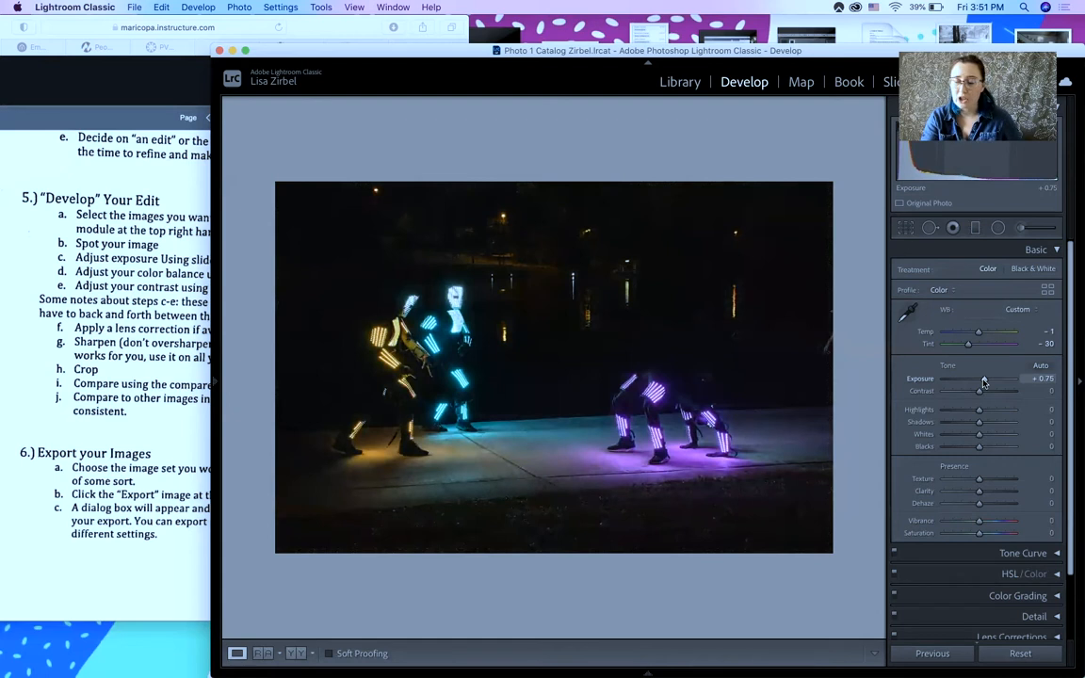
{"action": "left_click_drag", "start_coordinate": [985, 383], "coordinate": [1023, 384]}
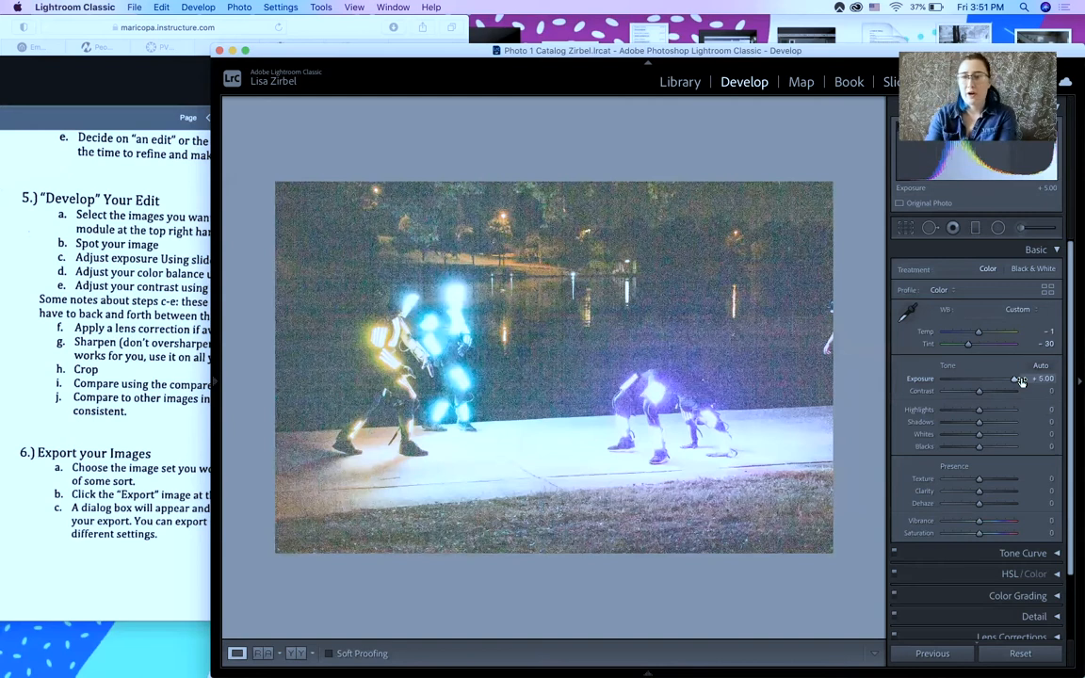
{"action": "left_click_drag", "start_coordinate": [1022, 381], "coordinate": [985, 381]}
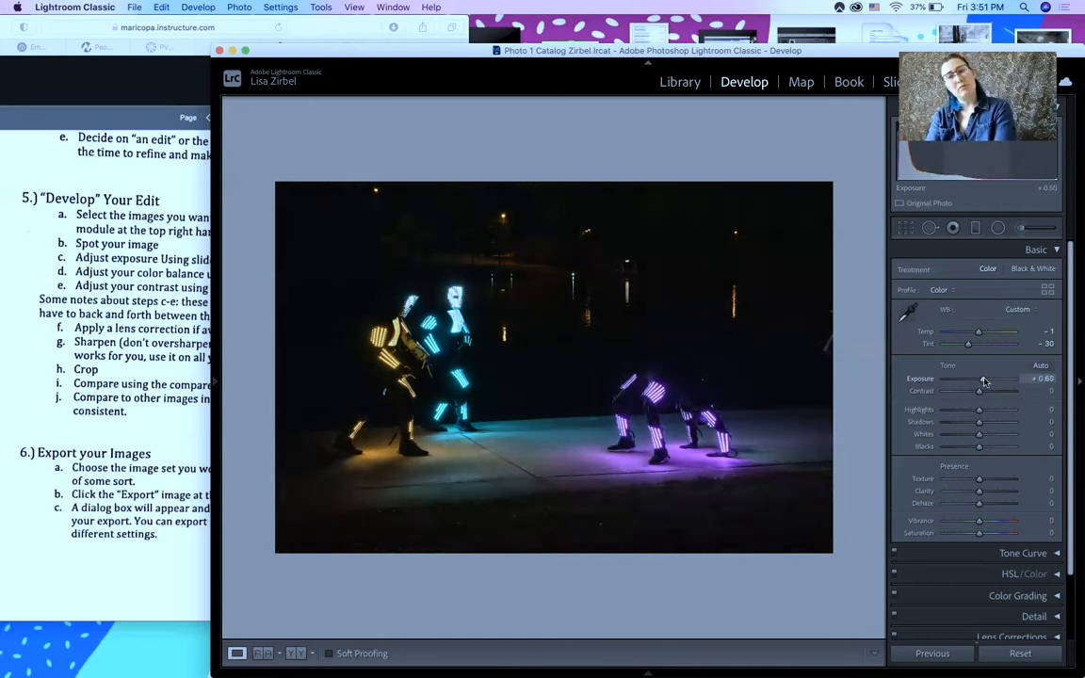
{"action": "mouse_move", "coordinate": [984, 380]}
{"action": "left_mouse_down"}
{"action": "mouse_move", "coordinate": [934, 393]}
{"action": "mouse_move", "coordinate": [1051, 392]}
{"action": "mouse_move", "coordinate": [923, 390]}
{"action": "mouse_move", "coordinate": [979, 395]}
{"action": "left_mouse_up"}
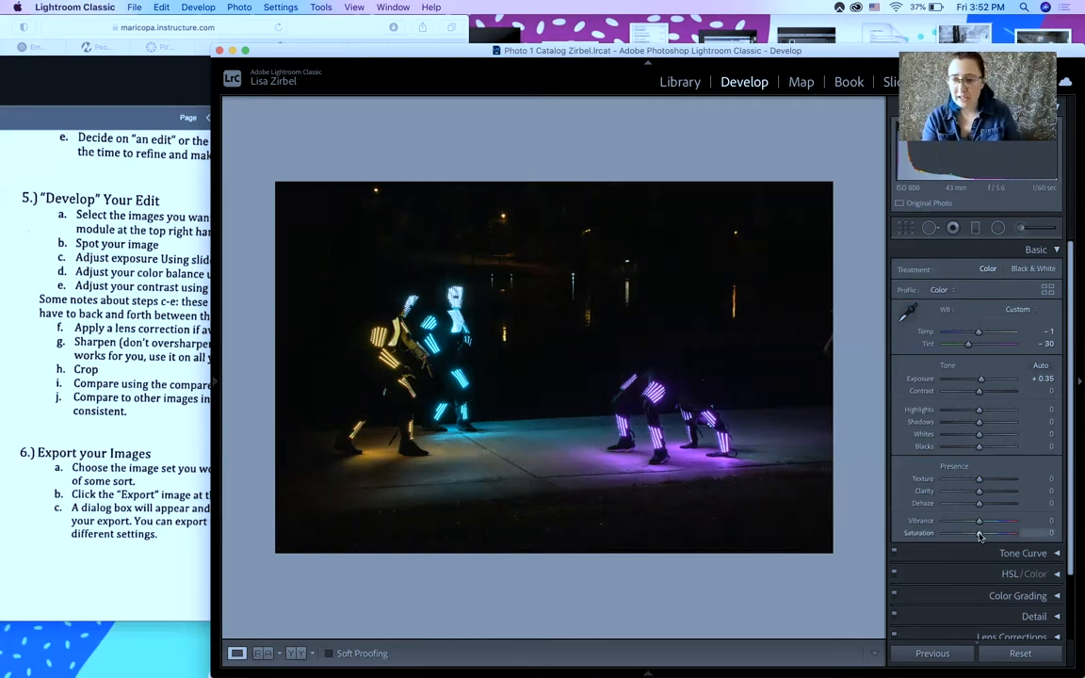
Try the Saturation at +100, and settle it at +15.
{"action": "left_click_drag", "start_coordinate": [980, 535], "coordinate": [1072, 516]}
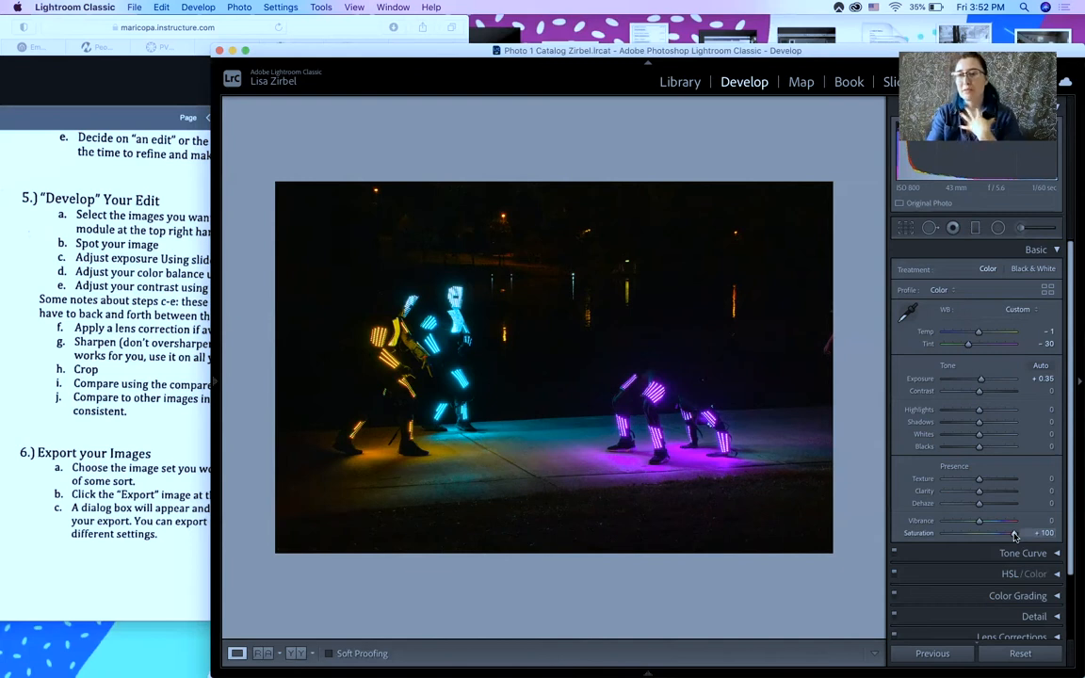
{"action": "left_click_drag", "start_coordinate": [1015, 535], "coordinate": [1040, 538]}
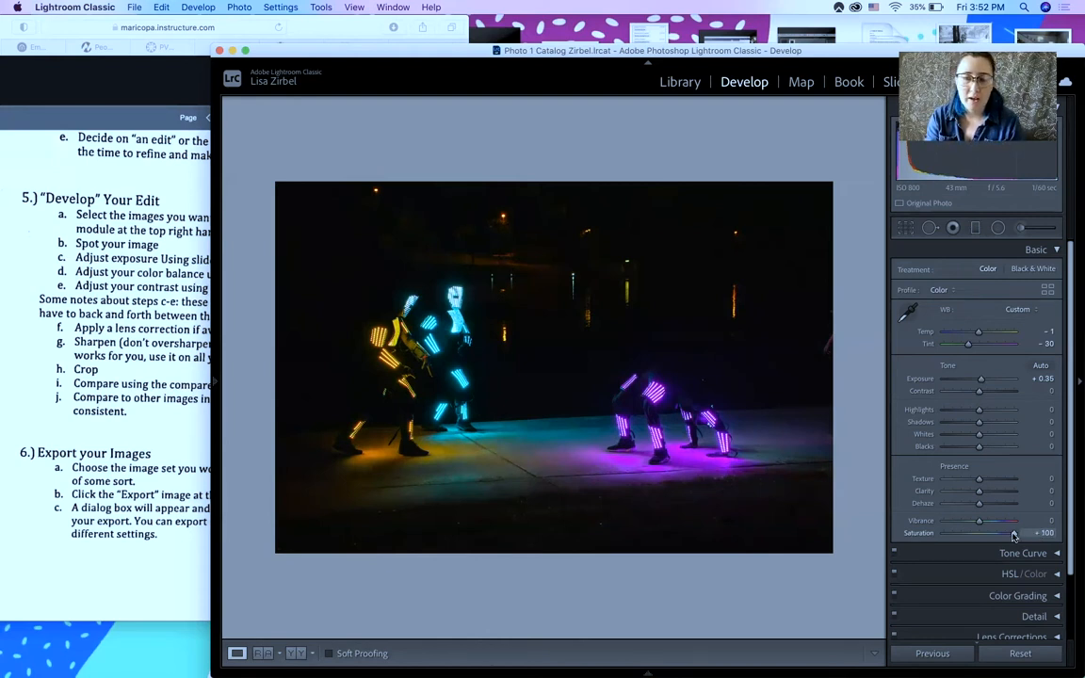
{"action": "left_click_drag", "start_coordinate": [1014, 536], "coordinate": [985, 536]}
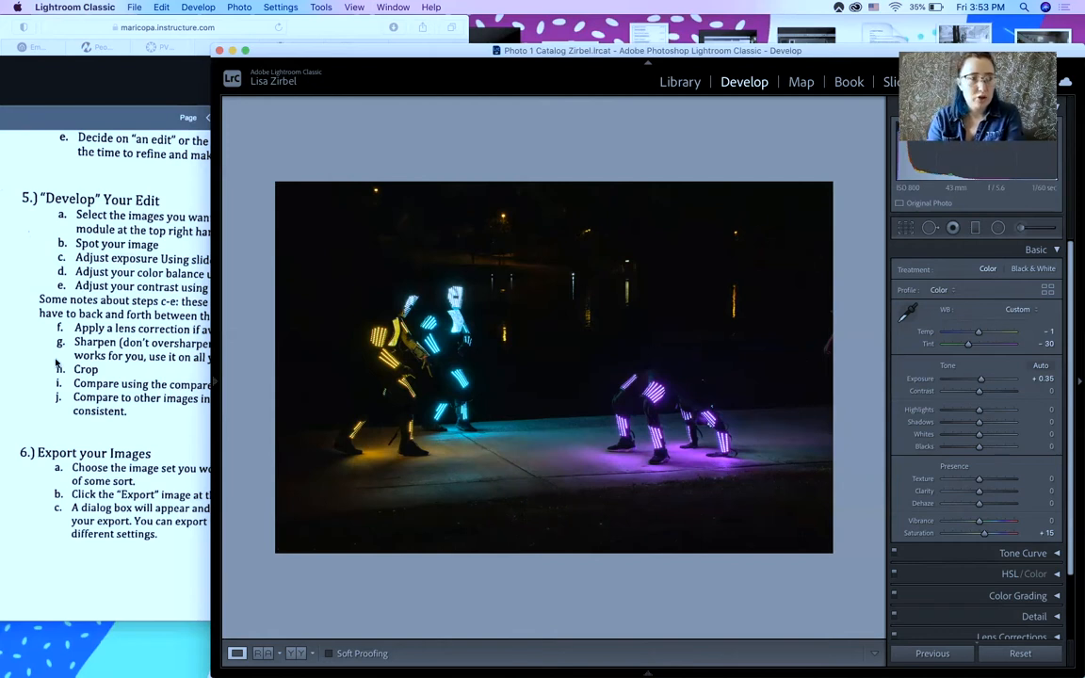
Check the handout's development steps and shape the tone curve with Highlights +86, Darks -58 and Shadows +100.
{"action": "left_click", "coordinate": [100, 375]}
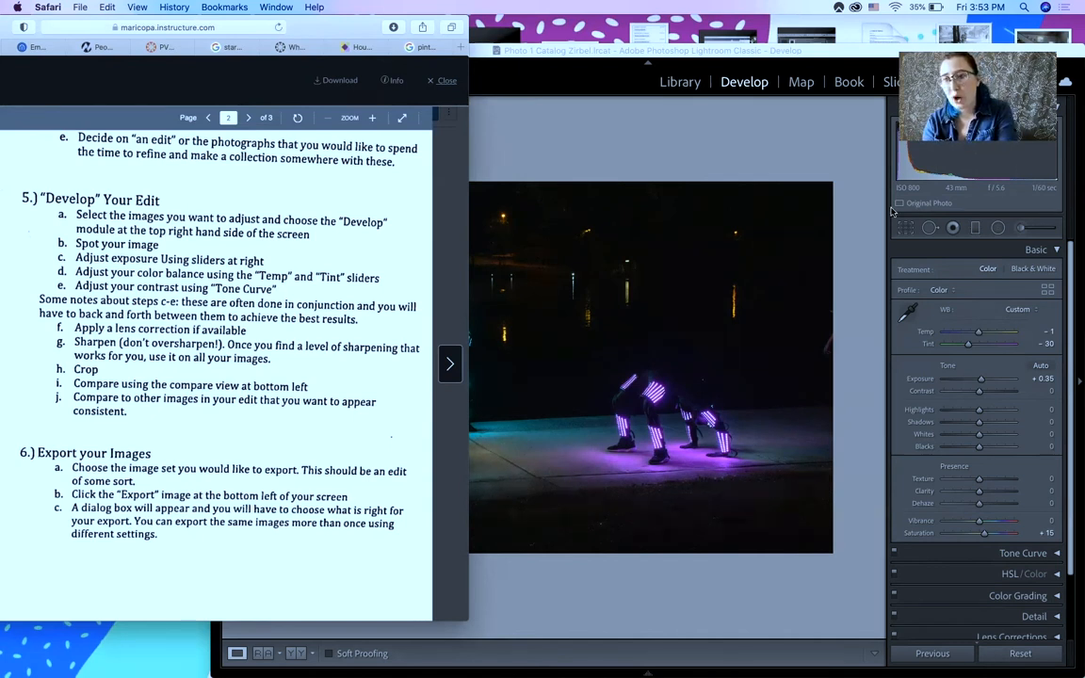
{"action": "left_click", "coordinate": [852, 242]}
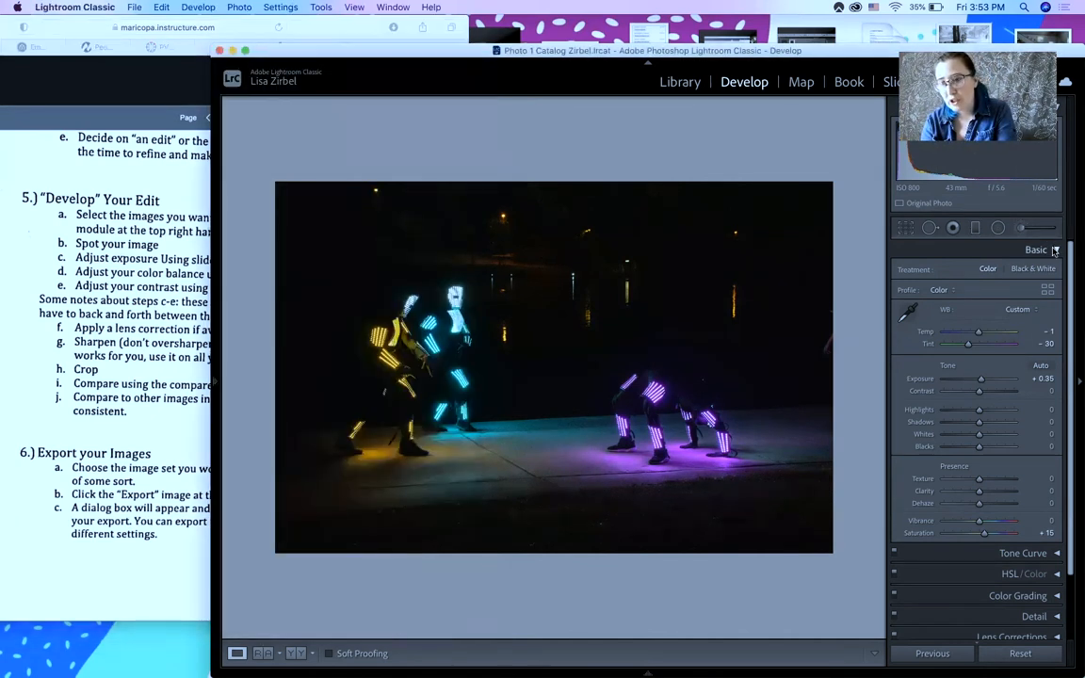
{"action": "left_click", "coordinate": [1055, 251]}
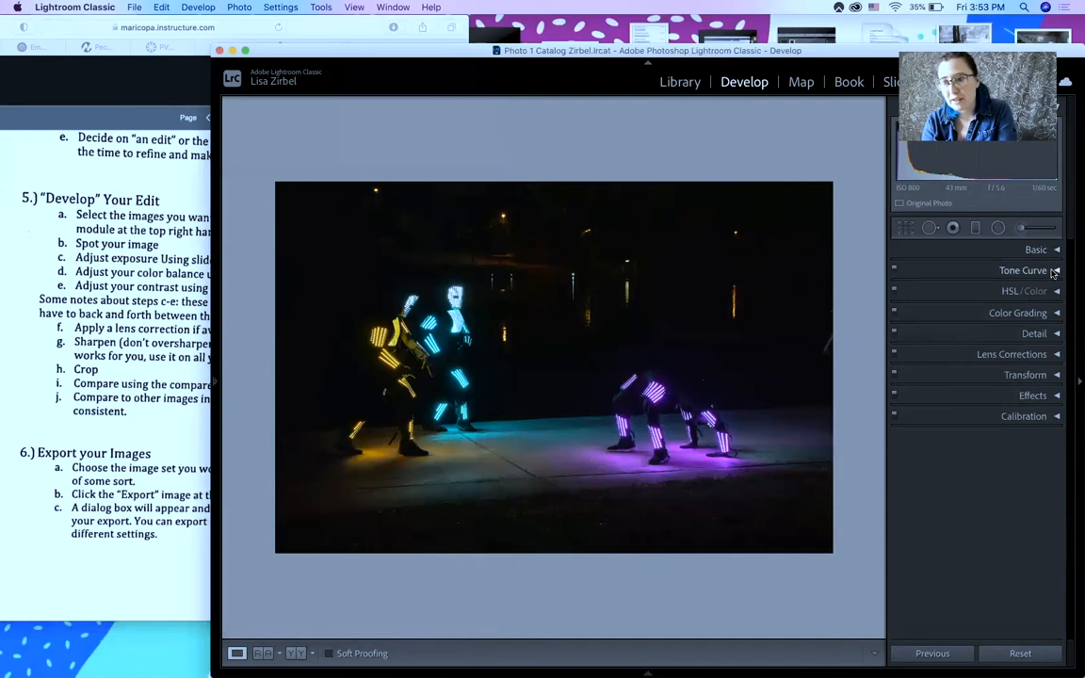
{"action": "left_click", "coordinate": [1054, 272]}
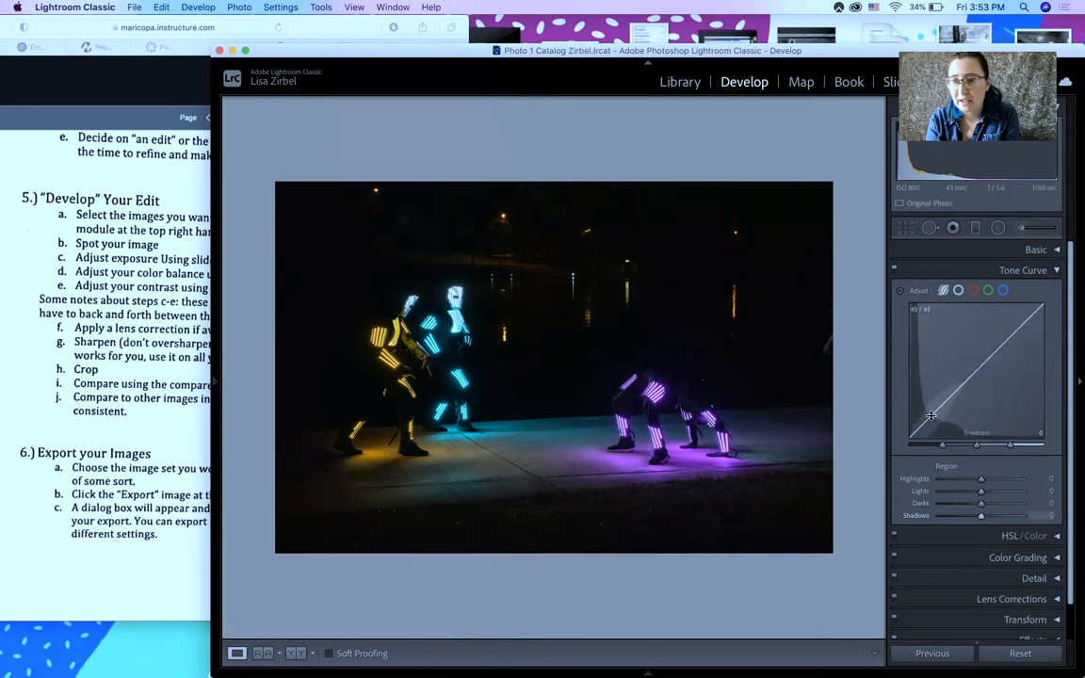
{"action": "left_click_drag", "start_coordinate": [934, 414], "coordinate": [934, 420]}
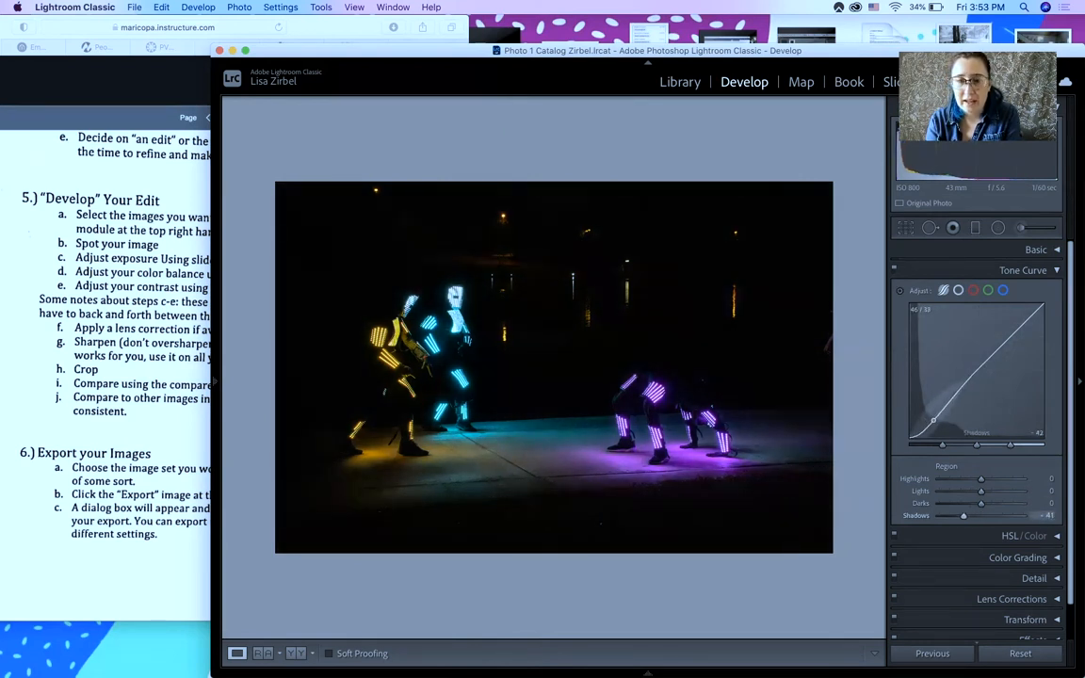
{"action": "left_click_drag", "start_coordinate": [1011, 335], "coordinate": [1011, 320]}
{"action": "left_click_drag", "start_coordinate": [973, 373], "coordinate": [973, 396]}
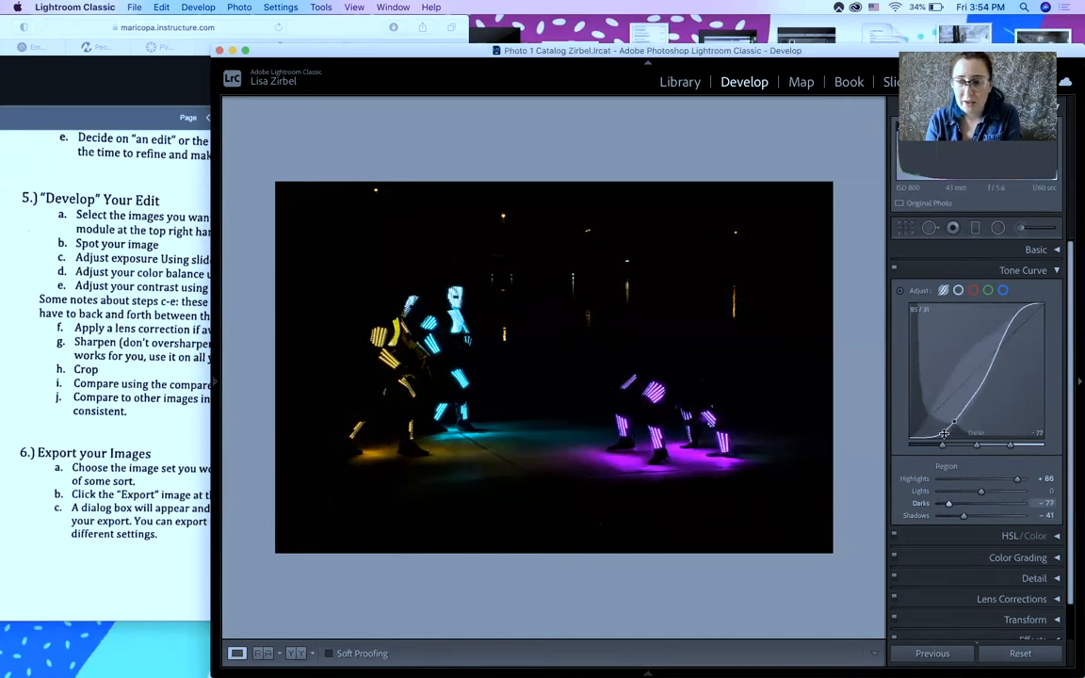
{"action": "mouse_move", "coordinate": [935, 438]}
{"action": "left_mouse_down"}
{"action": "mouse_move", "coordinate": [947, 417]}
{"action": "mouse_move", "coordinate": [921, 428]}
{"action": "left_mouse_up"}
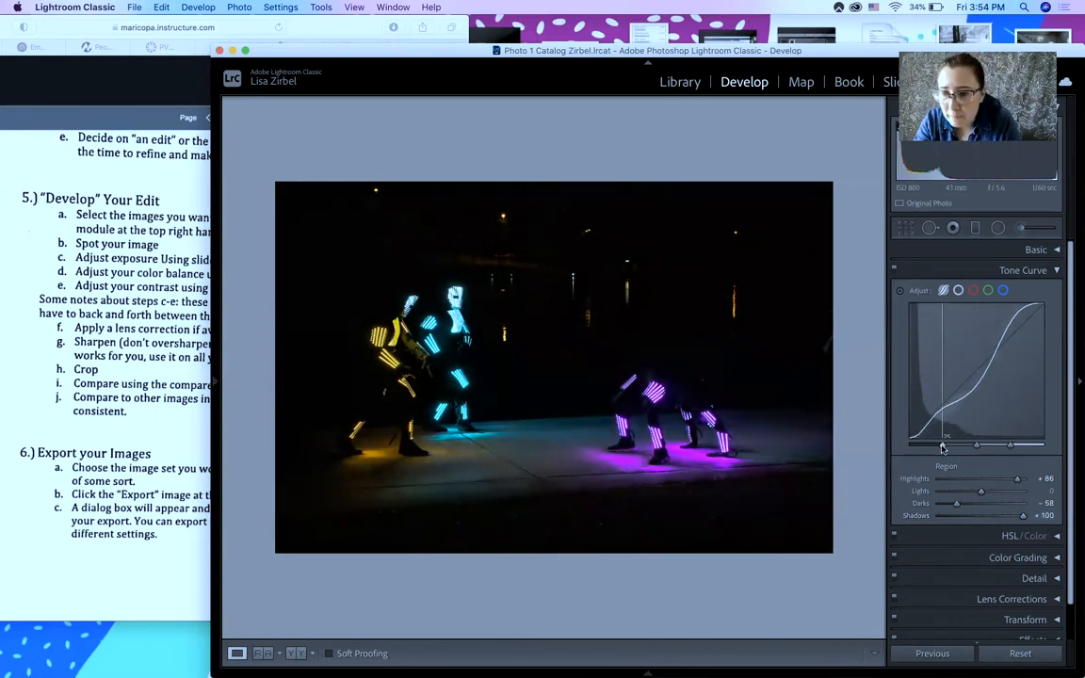
Shift the tone curve's lower two region dividers toward the shadows and the upper one toward the highlights, and set Darks to -34.
{"action": "mouse_move", "coordinate": [942, 449]}
{"action": "left_mouse_down"}
{"action": "mouse_move", "coordinate": [920, 446]}
{"action": "mouse_move", "coordinate": [982, 445]}
{"action": "mouse_move", "coordinate": [935, 444]}
{"action": "left_mouse_up"}
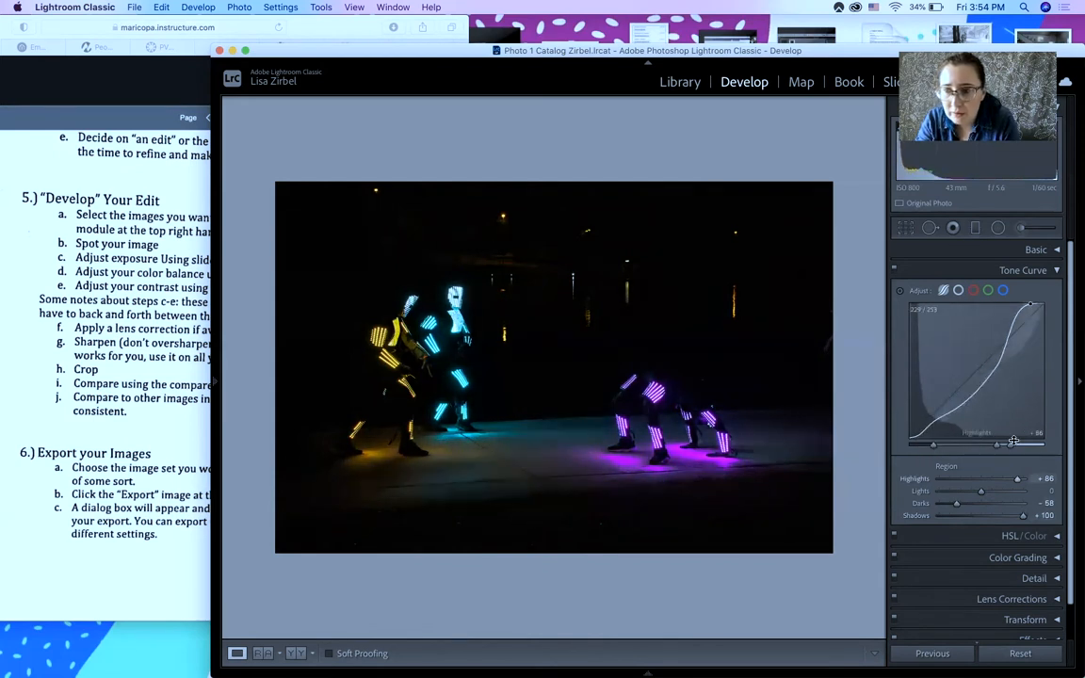
{"action": "left_click_drag", "start_coordinate": [1009, 450], "coordinate": [950, 449]}
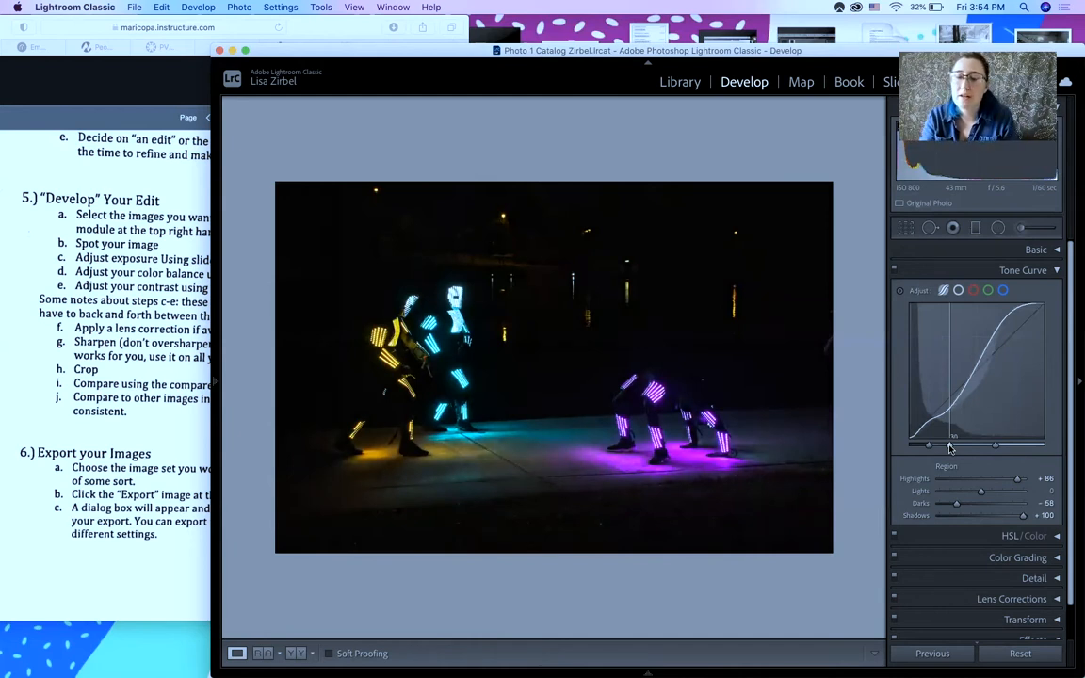
{"action": "mouse_move", "coordinate": [950, 449]}
{"action": "left_mouse_down"}
{"action": "mouse_move", "coordinate": [1010, 445]}
{"action": "mouse_move", "coordinate": [921, 449]}
{"action": "mouse_move", "coordinate": [951, 449]}
{"action": "left_mouse_up"}
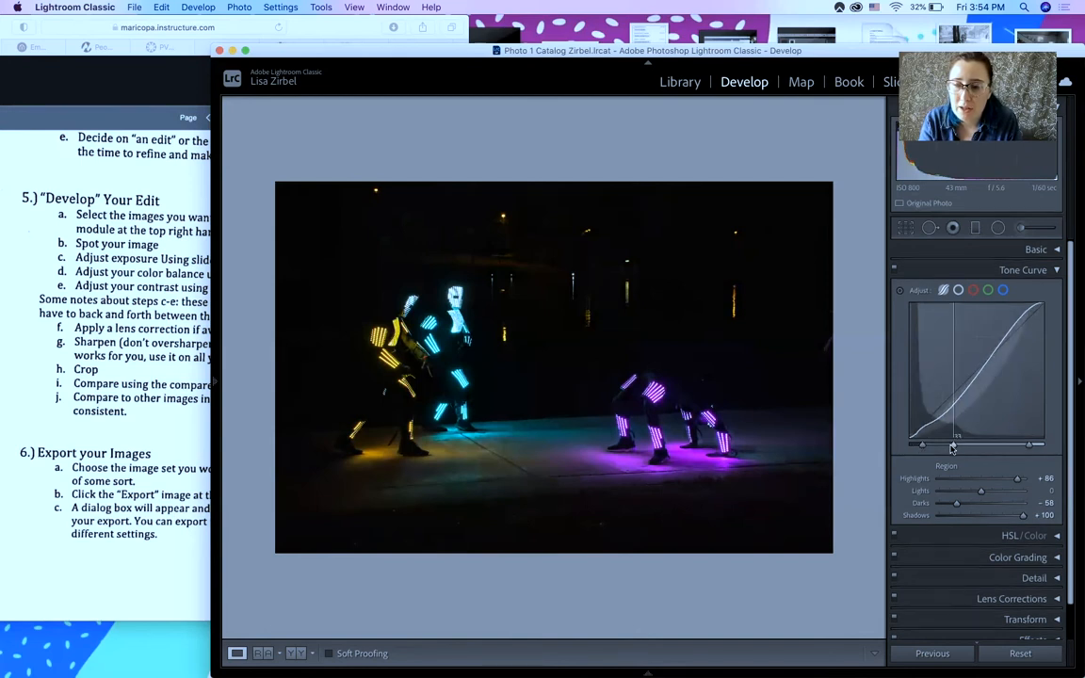
{"action": "left_click_drag", "start_coordinate": [1075, 435], "coordinate": [922, 445]}
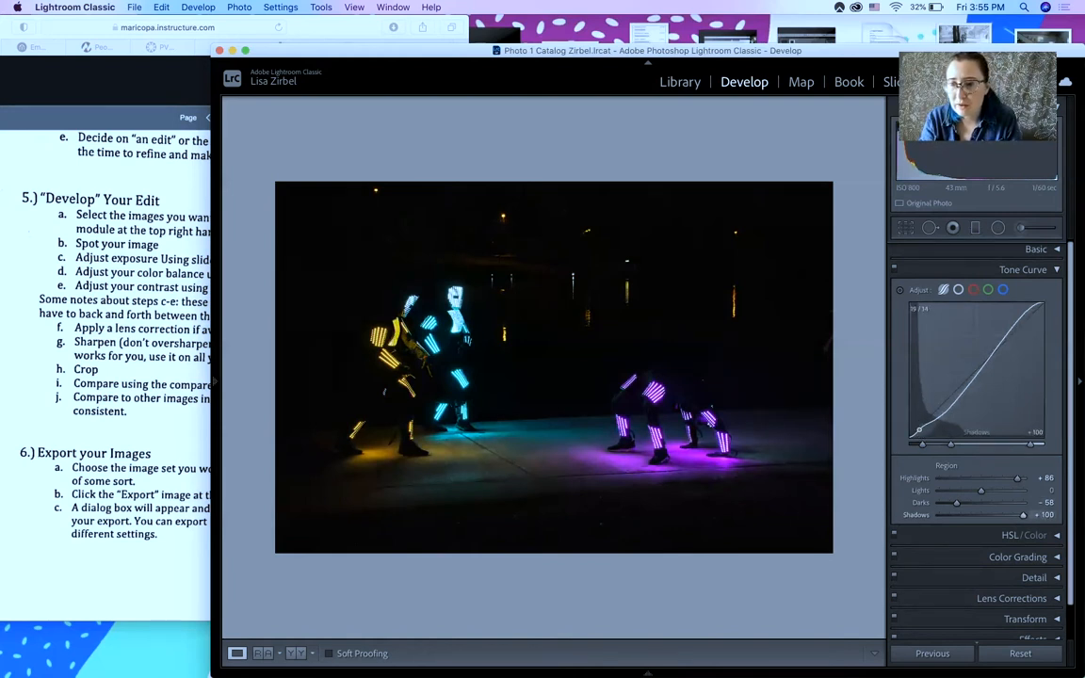
{"action": "mouse_move", "coordinate": [932, 422]}
{"action": "left_mouse_down"}
{"action": "mouse_move", "coordinate": [926, 402]}
{"action": "mouse_move", "coordinate": [926, 420]}
{"action": "left_mouse_up"}
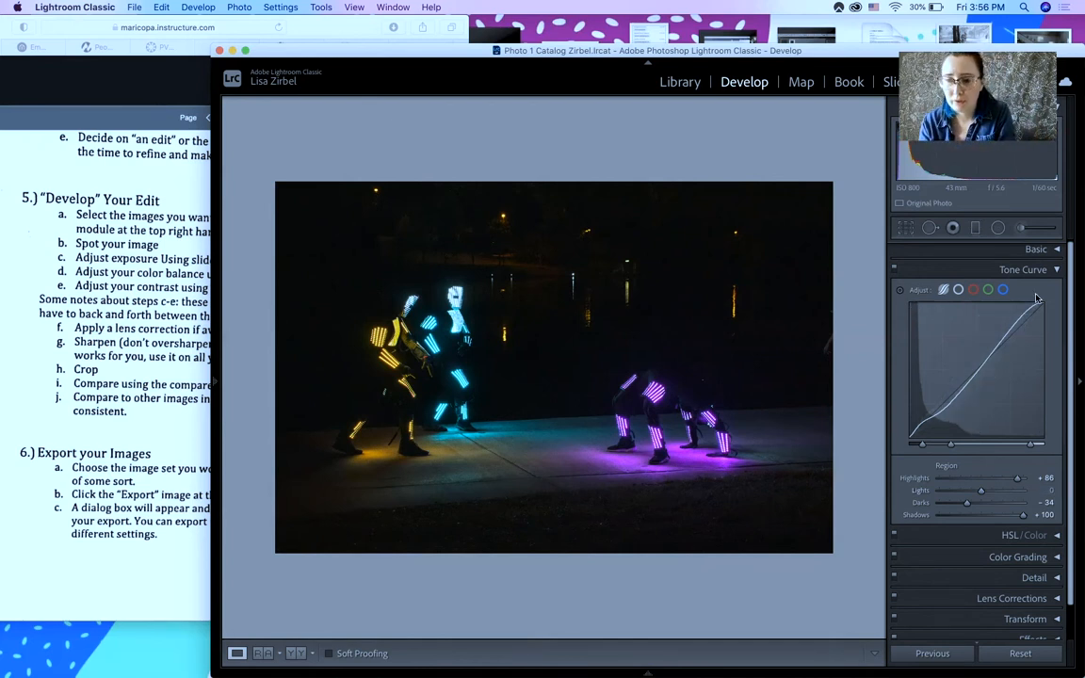
{"action": "left_click", "coordinate": [1056, 271]}
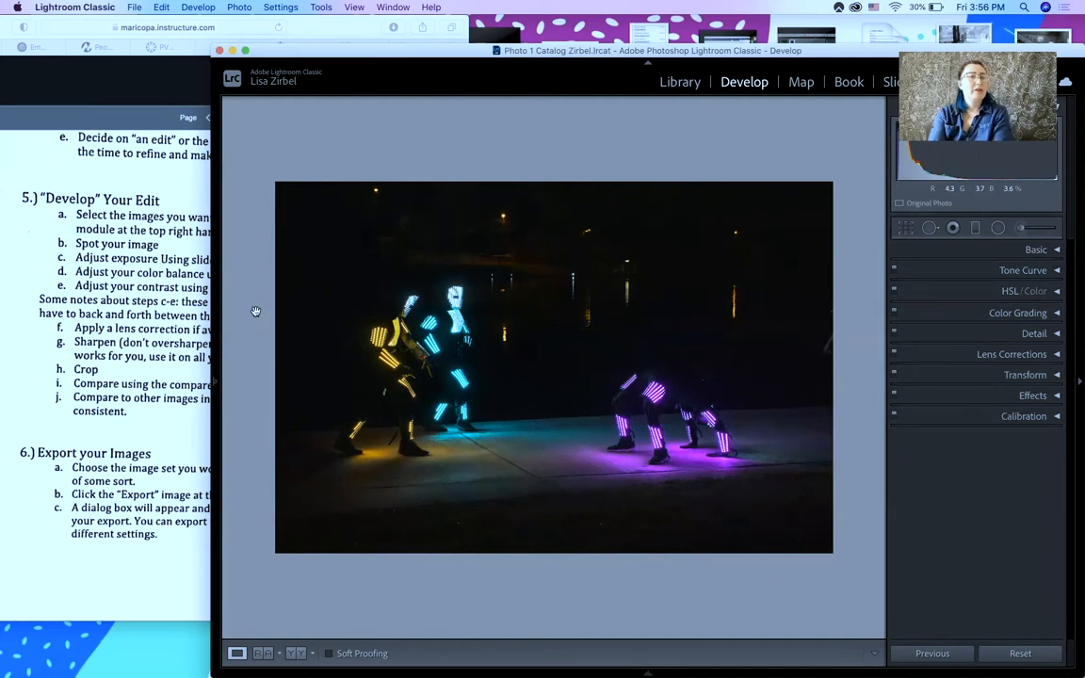
Recheck the handout and refine the basic tone with Exposure -0.35 and Contrast +33.
{"action": "left_click", "coordinate": [42, 336]}
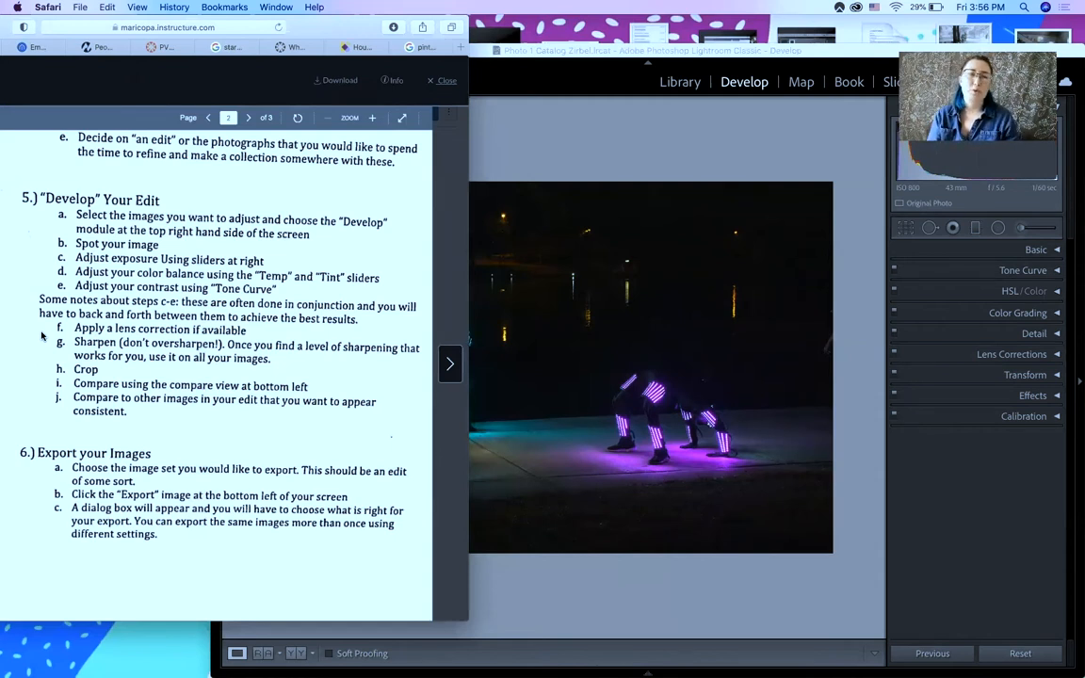
{"action": "left_click", "coordinate": [699, 140]}
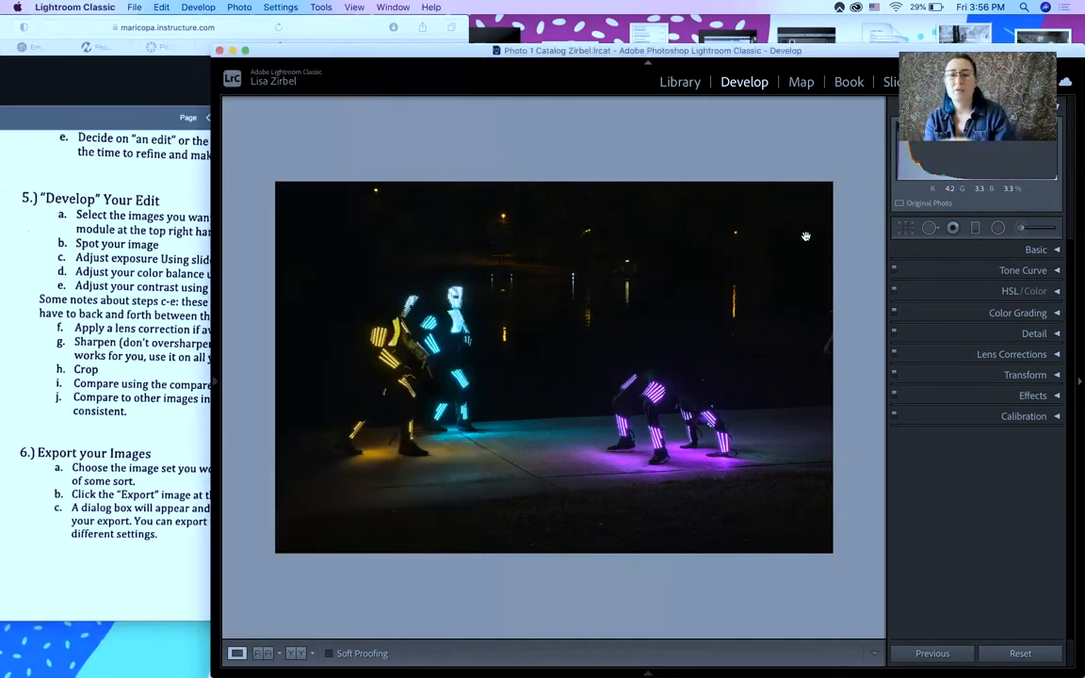
{"action": "left_click", "coordinate": [1039, 250]}
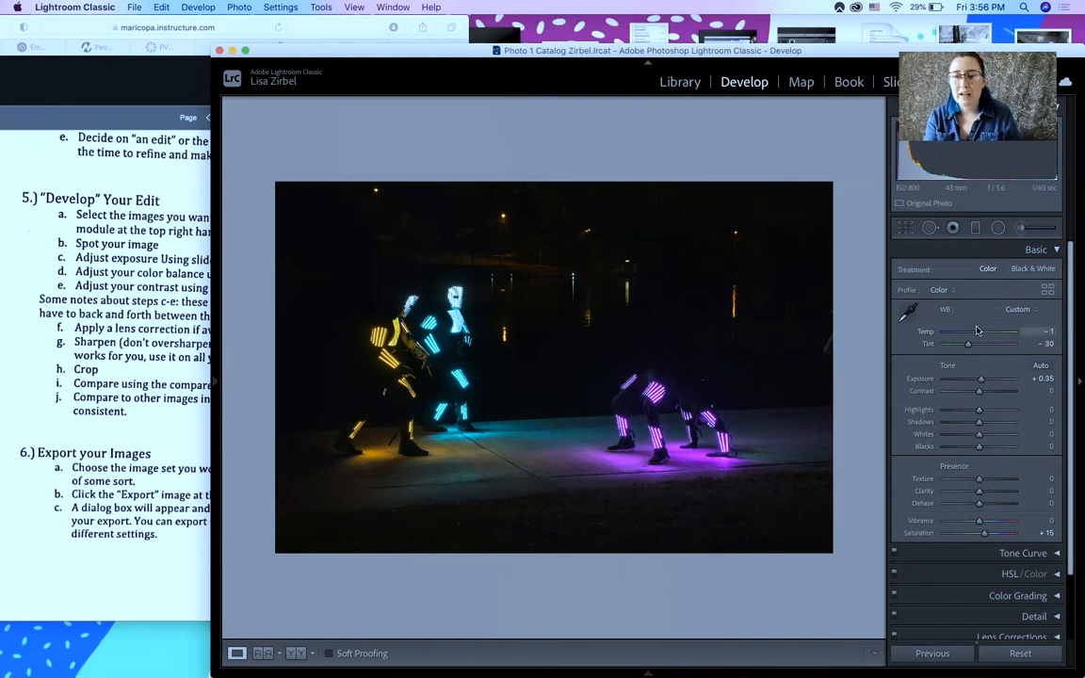
{"action": "mouse_move", "coordinate": [979, 378]}
{"action": "left_mouse_down"}
{"action": "mouse_move", "coordinate": [998, 380]}
{"action": "mouse_move", "coordinate": [977, 382]}
{"action": "left_mouse_up"}
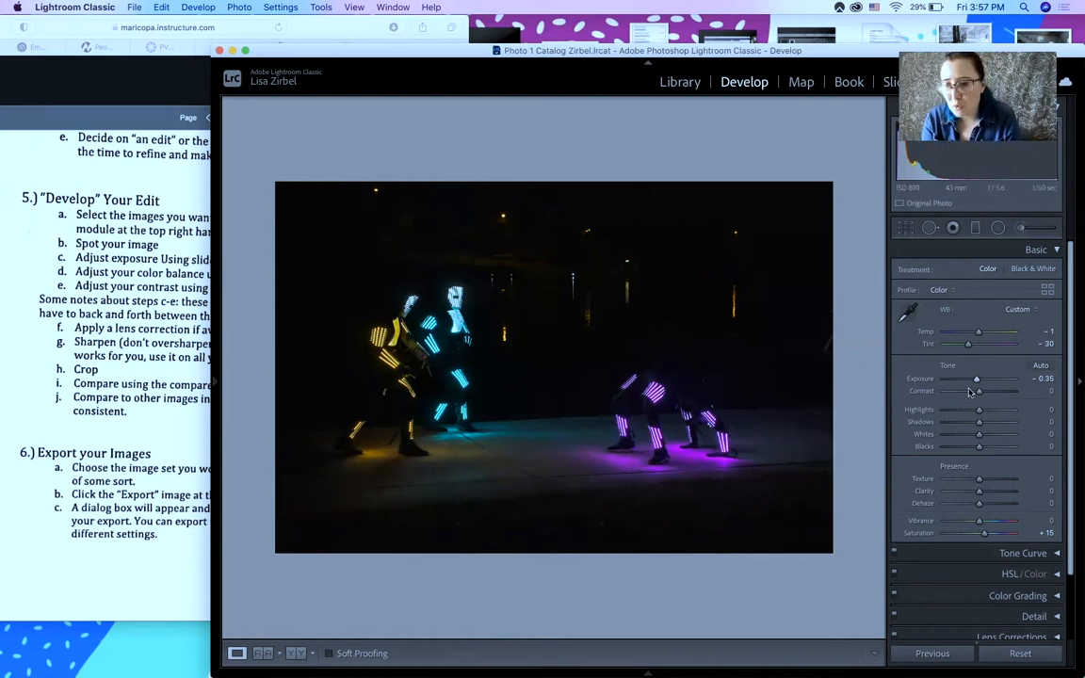
{"action": "mouse_move", "coordinate": [980, 393]}
{"action": "left_mouse_down"}
{"action": "mouse_move", "coordinate": [993, 391]}
{"action": "mouse_move", "coordinate": [972, 391]}
{"action": "mouse_move", "coordinate": [991, 395]}
{"action": "left_mouse_up"}
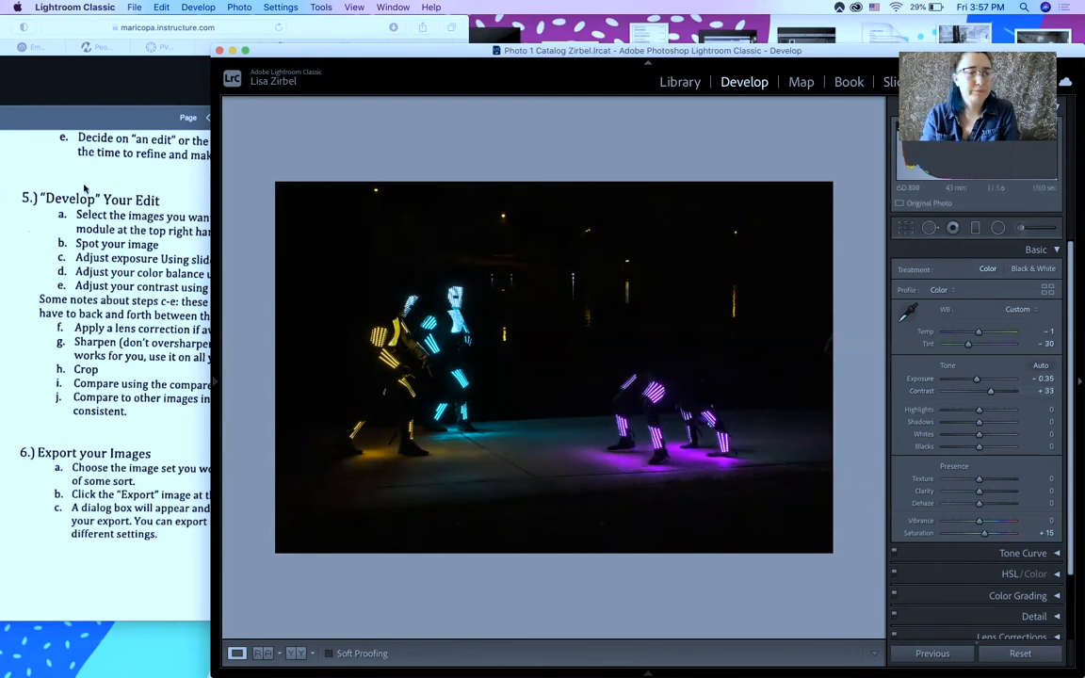
Review the handout's lens correction step and turn on Remove Chromatic Aberration in the Lens Corrections settings.
{"action": "left_click", "coordinate": [65, 154]}
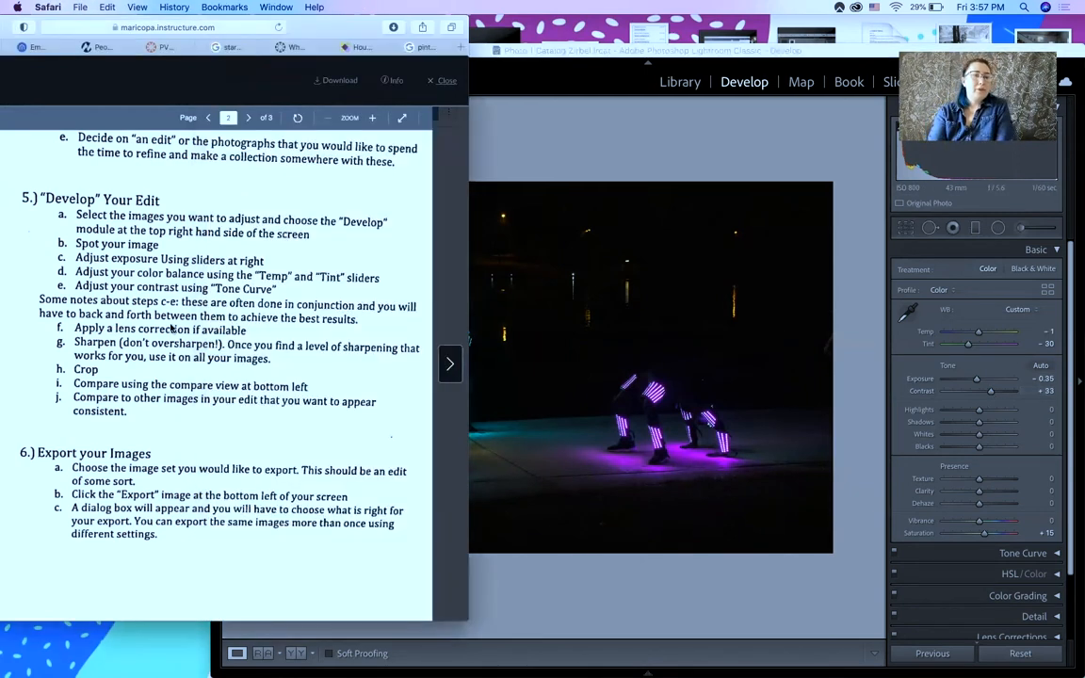
{"action": "left_click", "coordinate": [655, 133]}
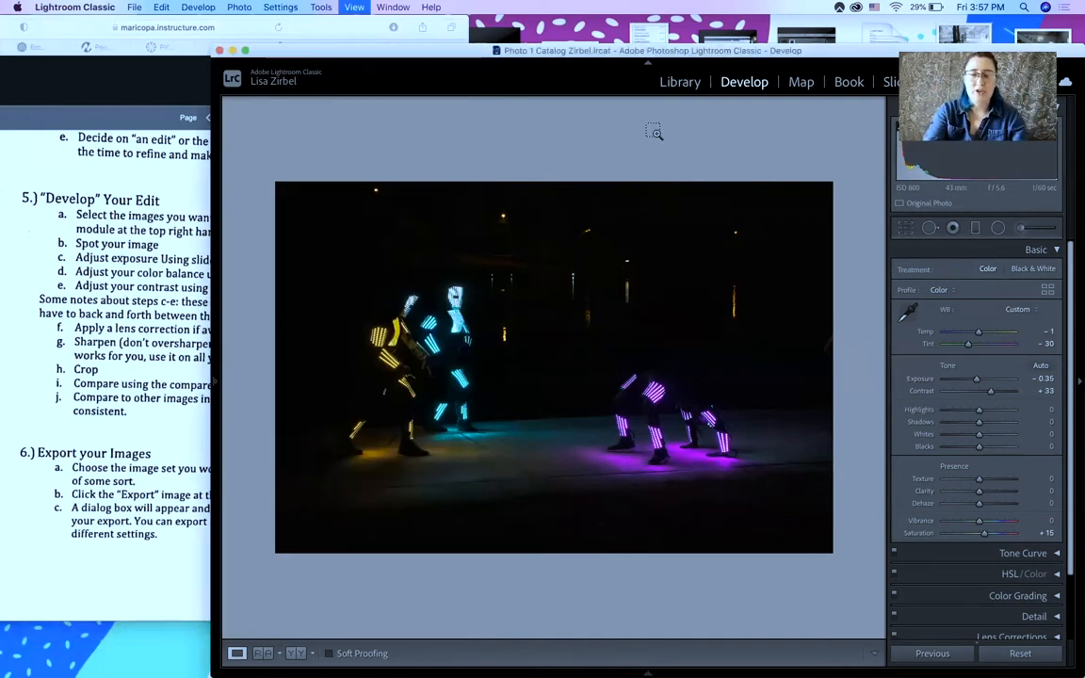
{"action": "left_click", "coordinate": [652, 131]}
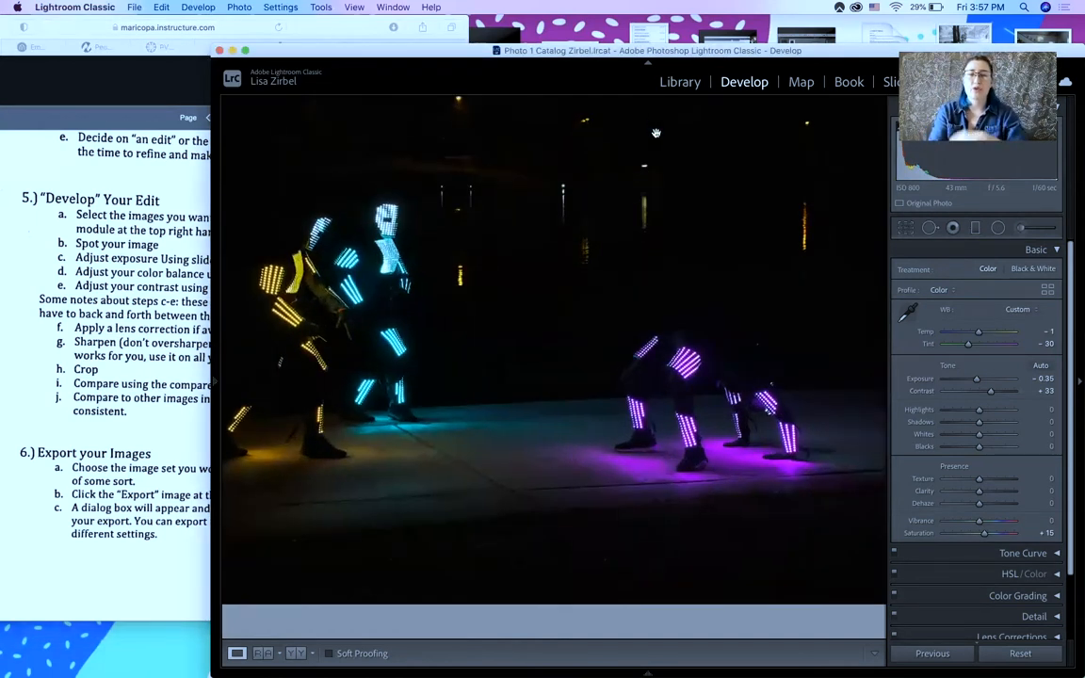
{"action": "left_click", "coordinate": [639, 203]}
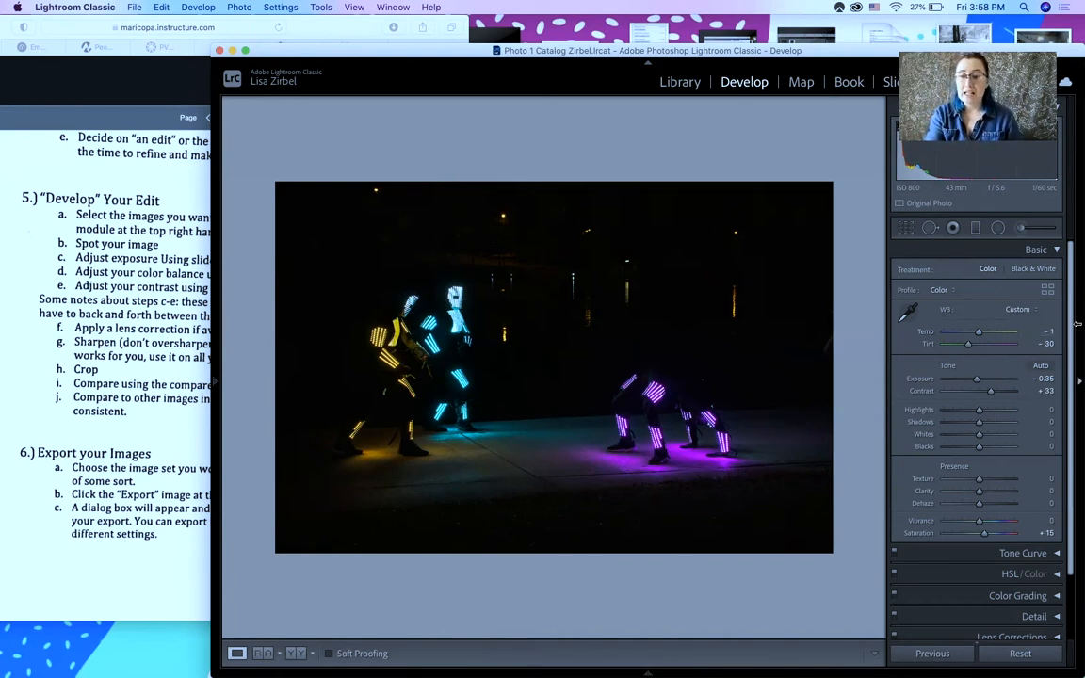
{"action": "left_click", "coordinate": [1056, 251]}
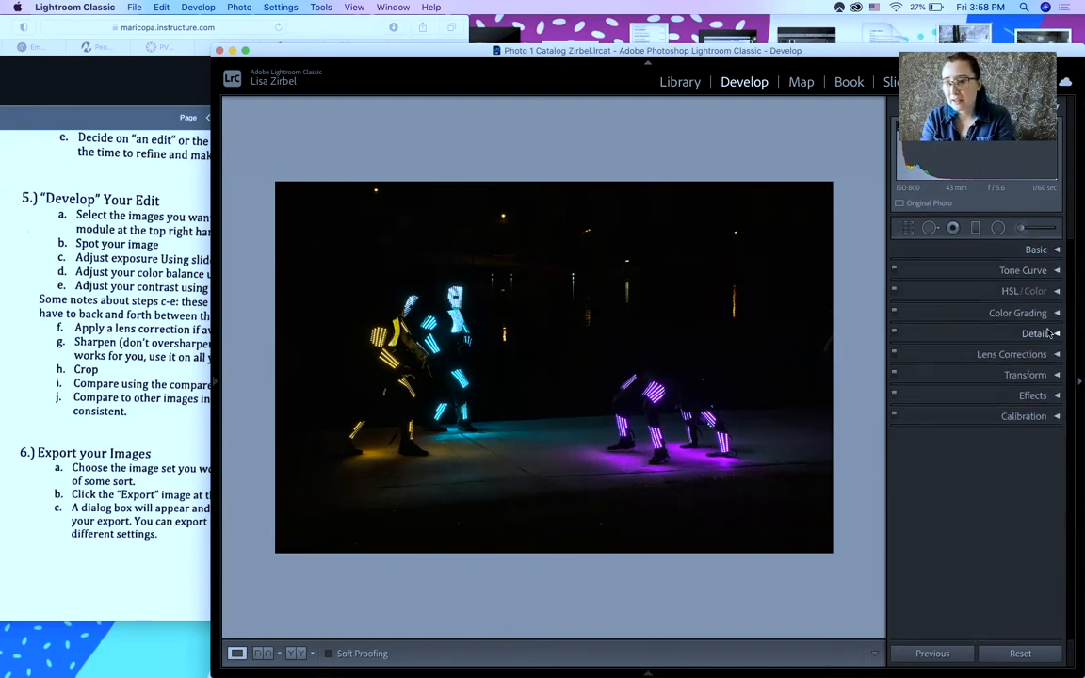
{"action": "left_click", "coordinate": [1057, 355]}
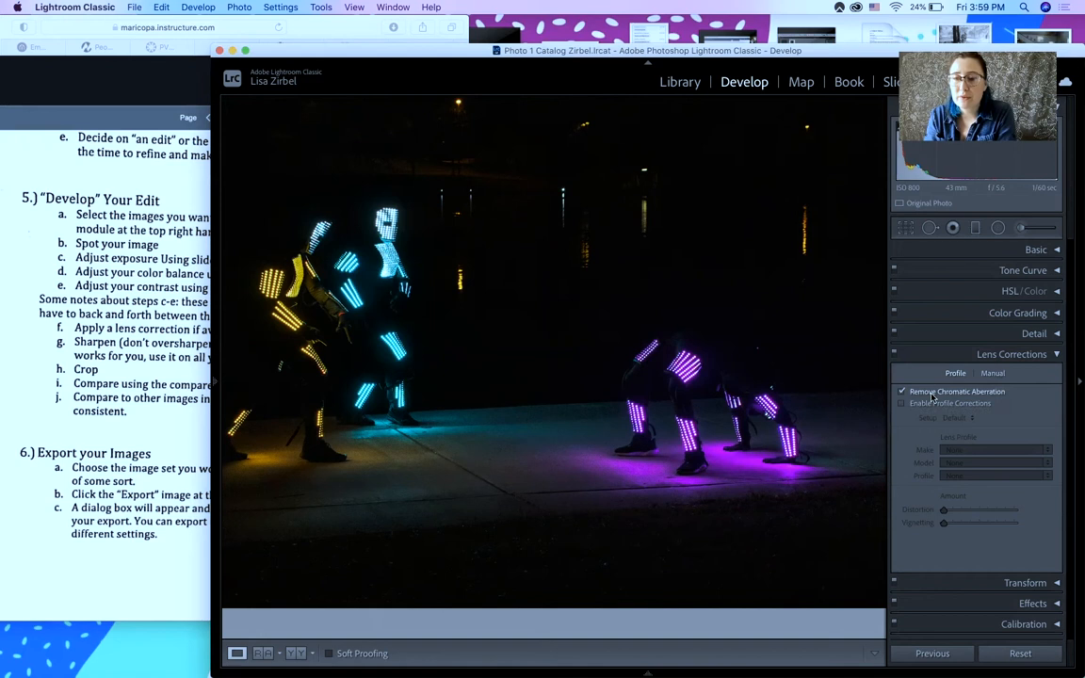
Enable Profile Corrections for the photo and set the lens profile make to Canon.
{"action": "left_click", "coordinate": [902, 405]}
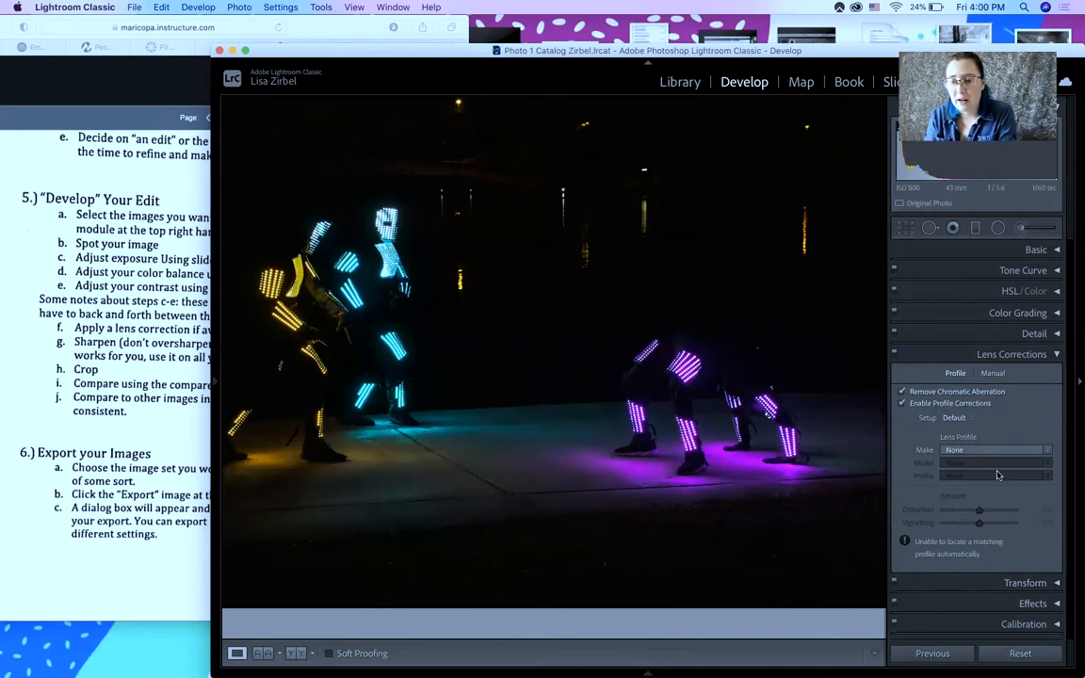
{"action": "left_click", "coordinate": [1043, 452]}
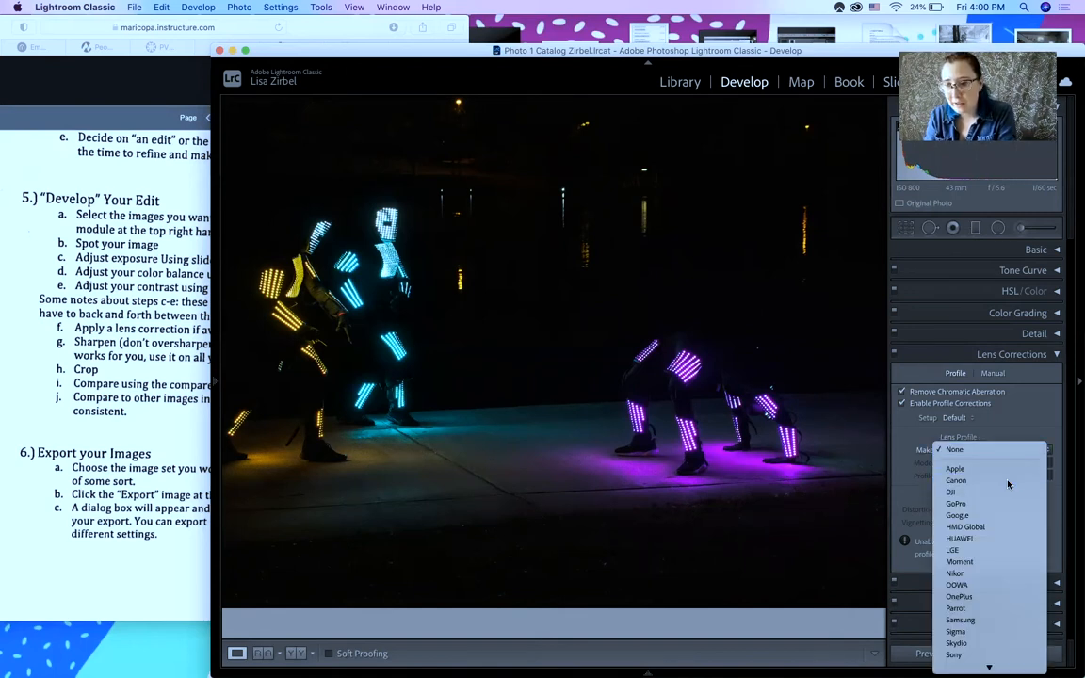
{"action": "left_click", "coordinate": [1009, 483]}
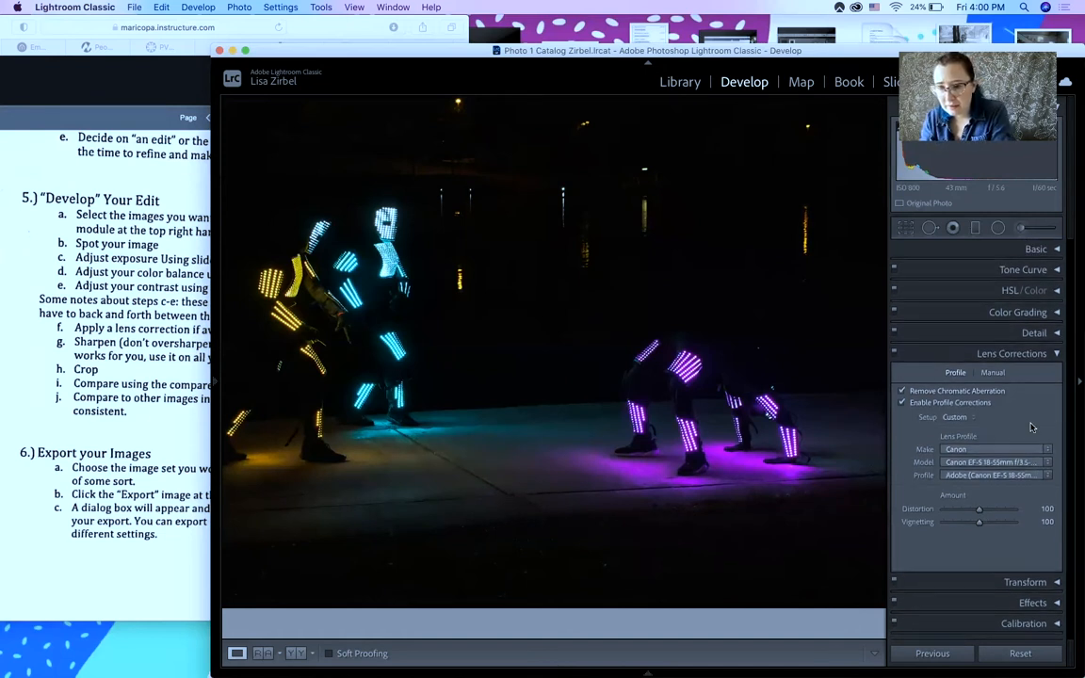
Check the available Canon lens models and profiles, keeping Canon EF-S 18-55mm f/3.5-5.6 IS and its matching Adobe profile selected.
{"action": "left_click", "coordinate": [1048, 464]}
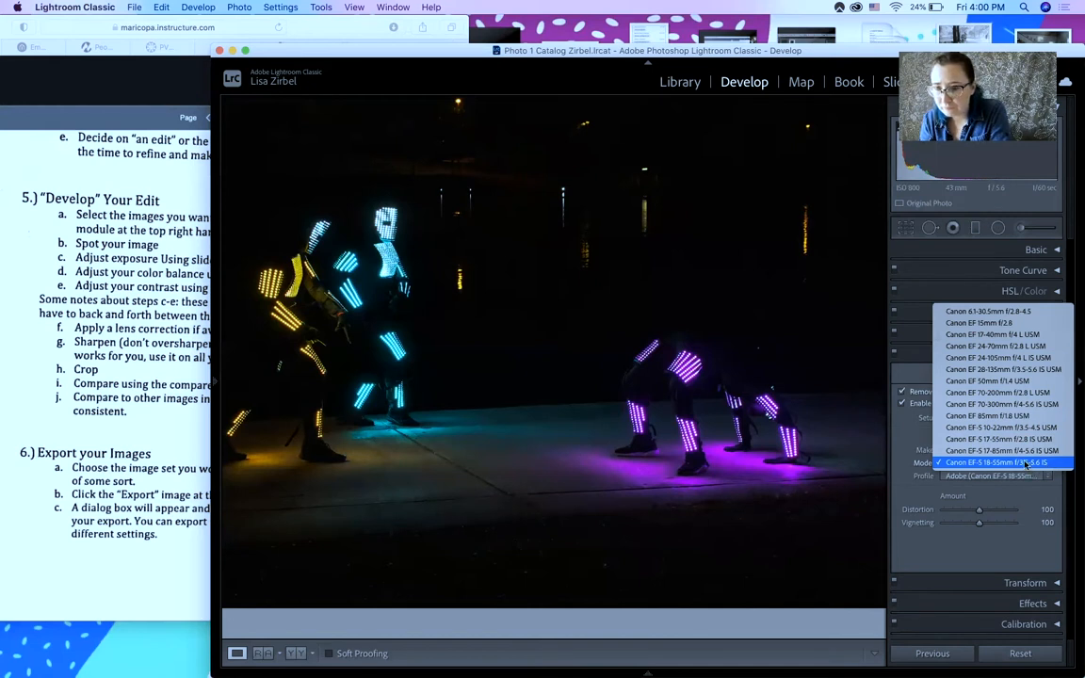
{"action": "left_click", "coordinate": [1046, 464]}
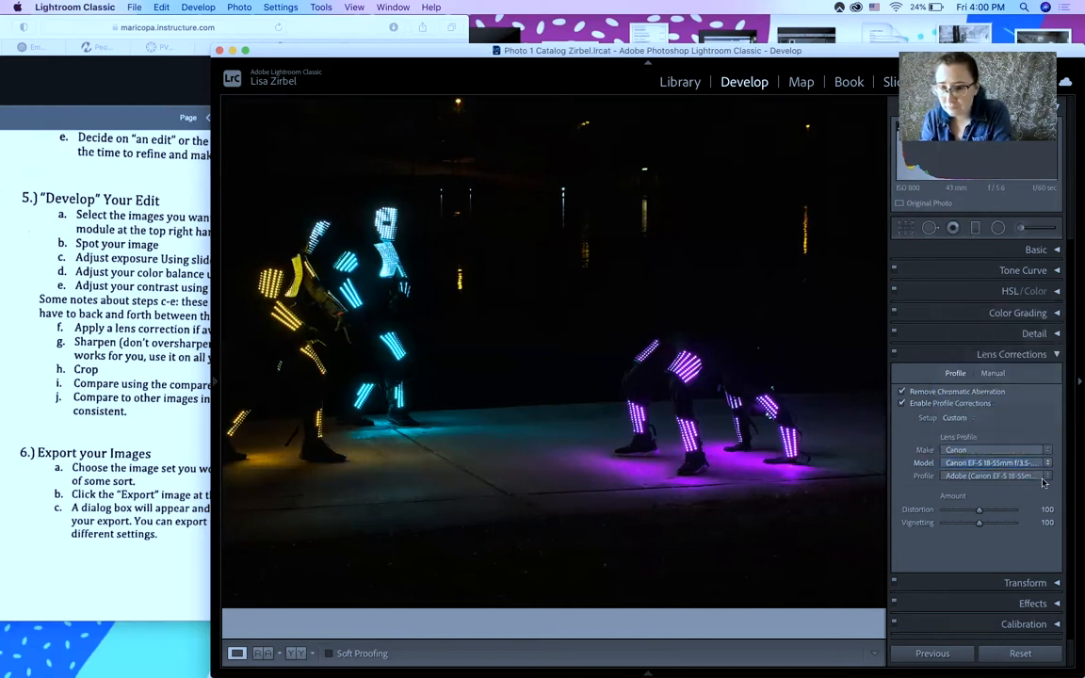
{"action": "left_click", "coordinate": [1047, 474]}
{"action": "left_click", "coordinate": [1045, 465]}
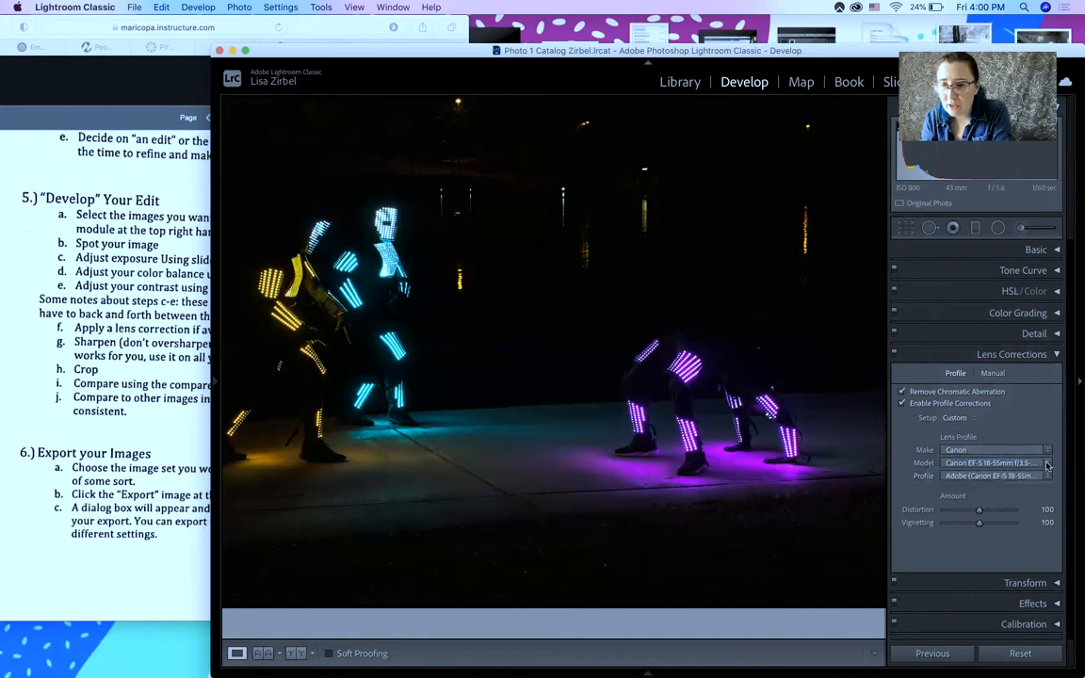
{"action": "left_click", "coordinate": [1046, 466]}
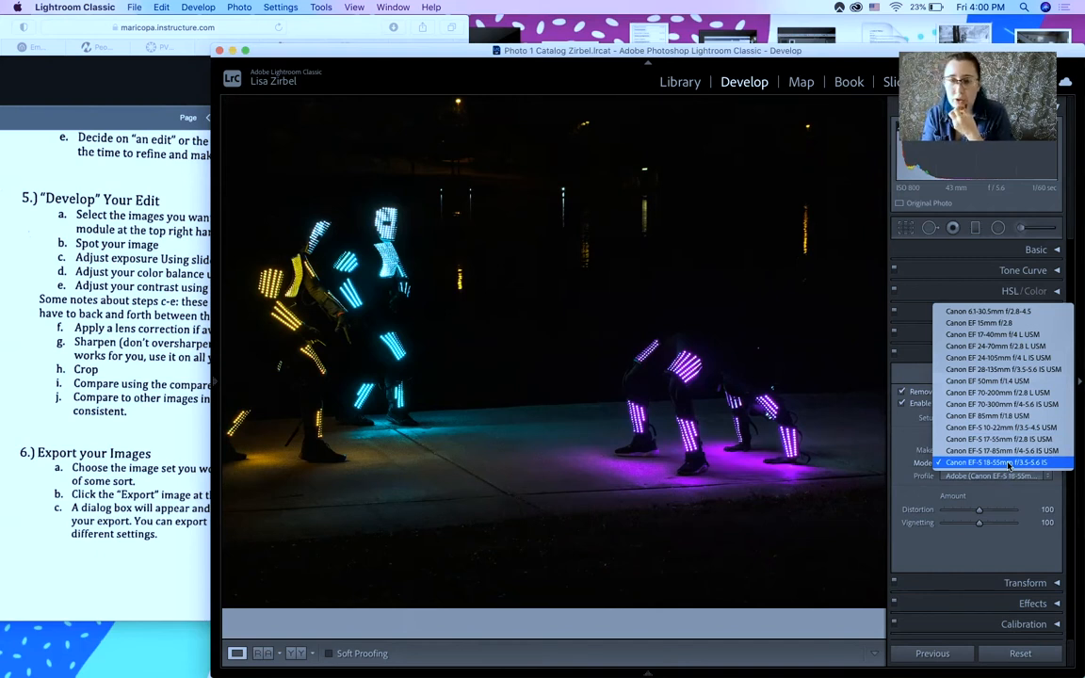
{"action": "left_click", "coordinate": [1008, 465]}
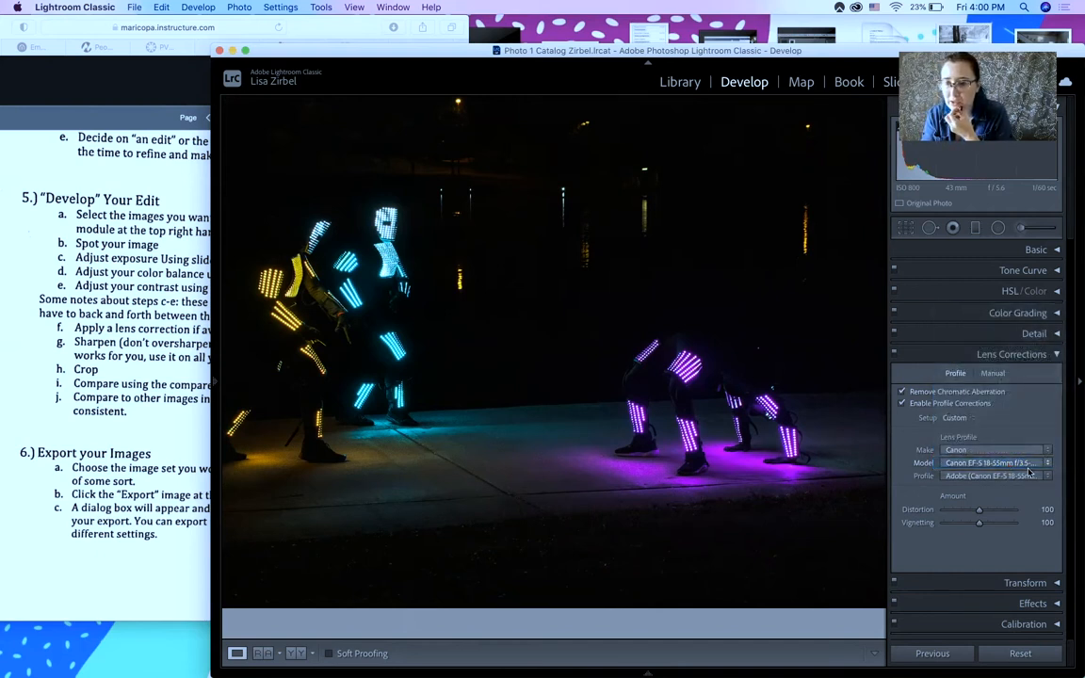
{"action": "left_click", "coordinate": [1044, 477]}
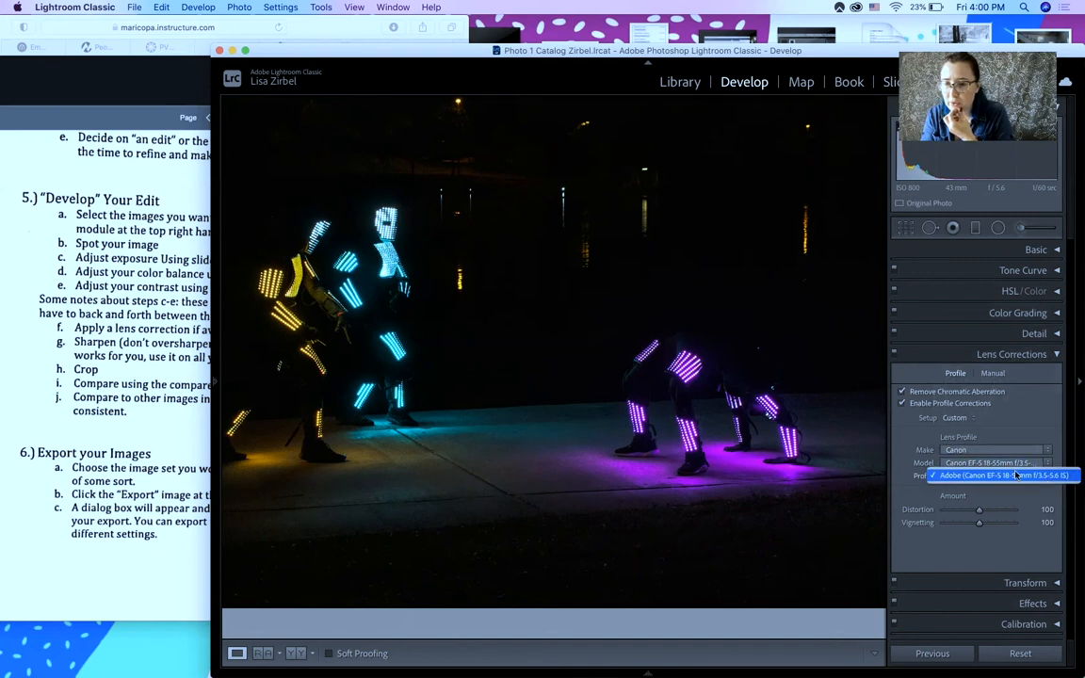
{"action": "left_click", "coordinate": [1041, 476]}
{"action": "scroll", "coordinate": [1013, 501], "scroll_direction": "down", "scroll_amount": 1}
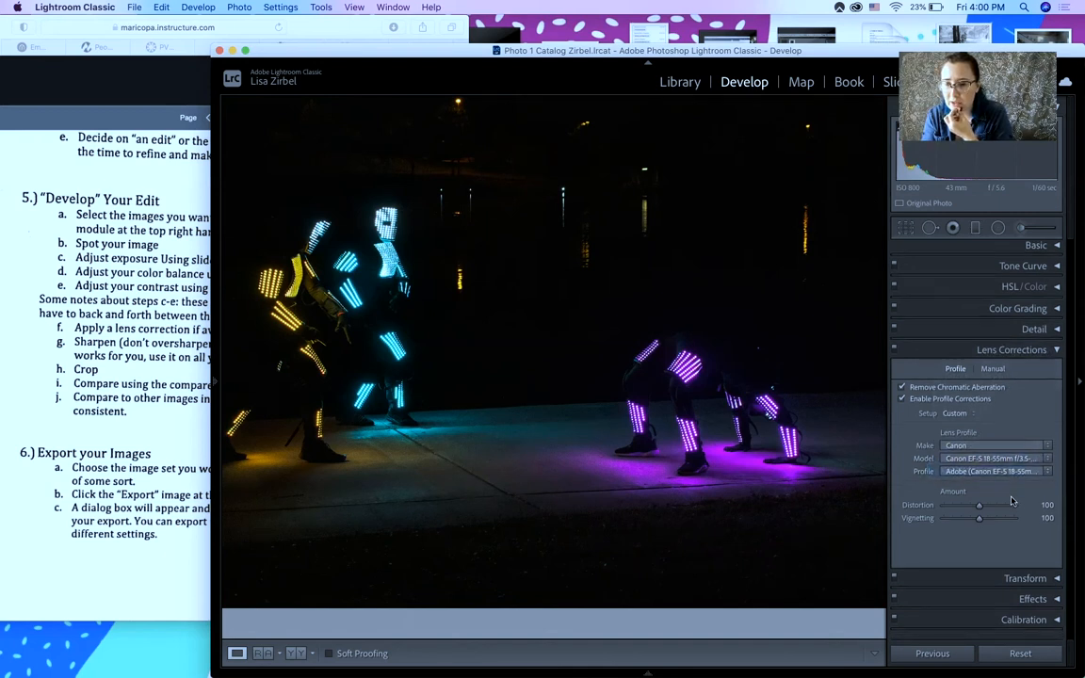
{"action": "scroll", "coordinate": [1029, 552], "scroll_direction": "down", "scroll_amount": 1}
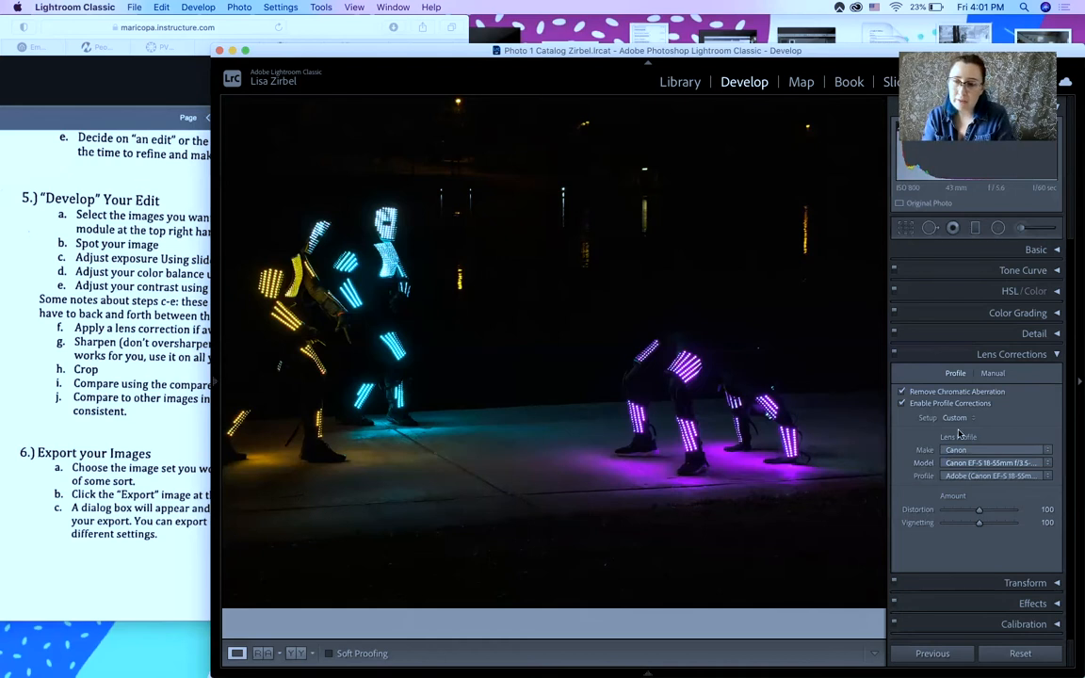
Compare the whole photo with and without the lens profile correction by switching it repeatedly, leaving Profile Corrections enabled.
{"action": "left_click", "coordinate": [902, 405]}
{"action": "left_click", "coordinate": [901, 404]}
{"action": "left_click", "coordinate": [902, 404]}
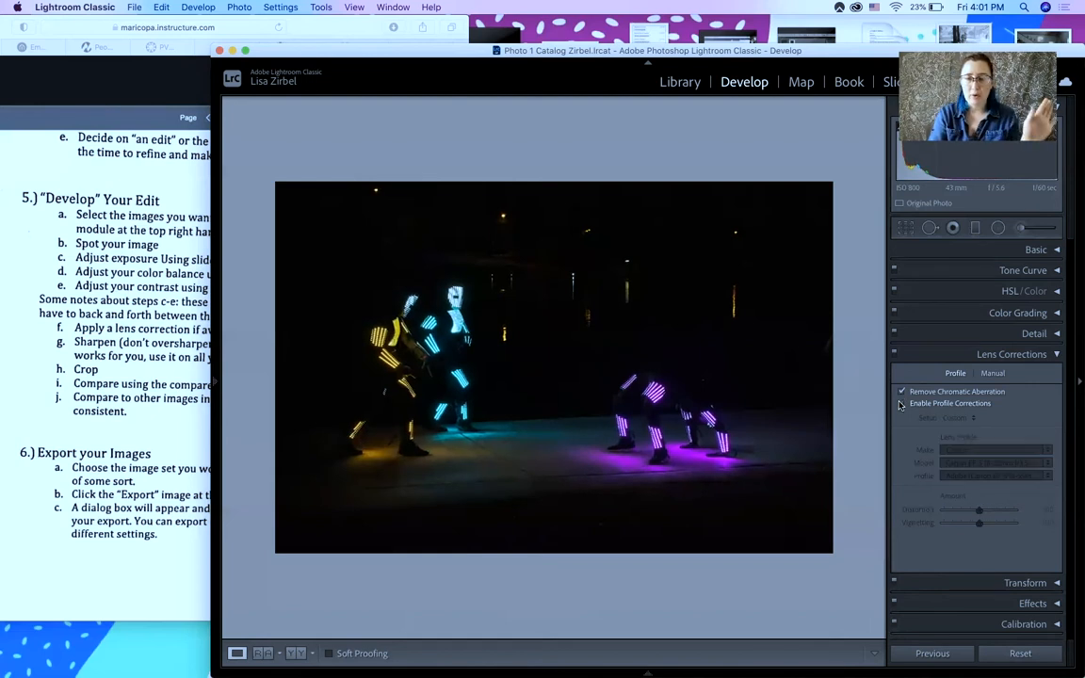
{"action": "left_click", "coordinate": [902, 405]}
{"action": "left_click", "coordinate": [902, 404]}
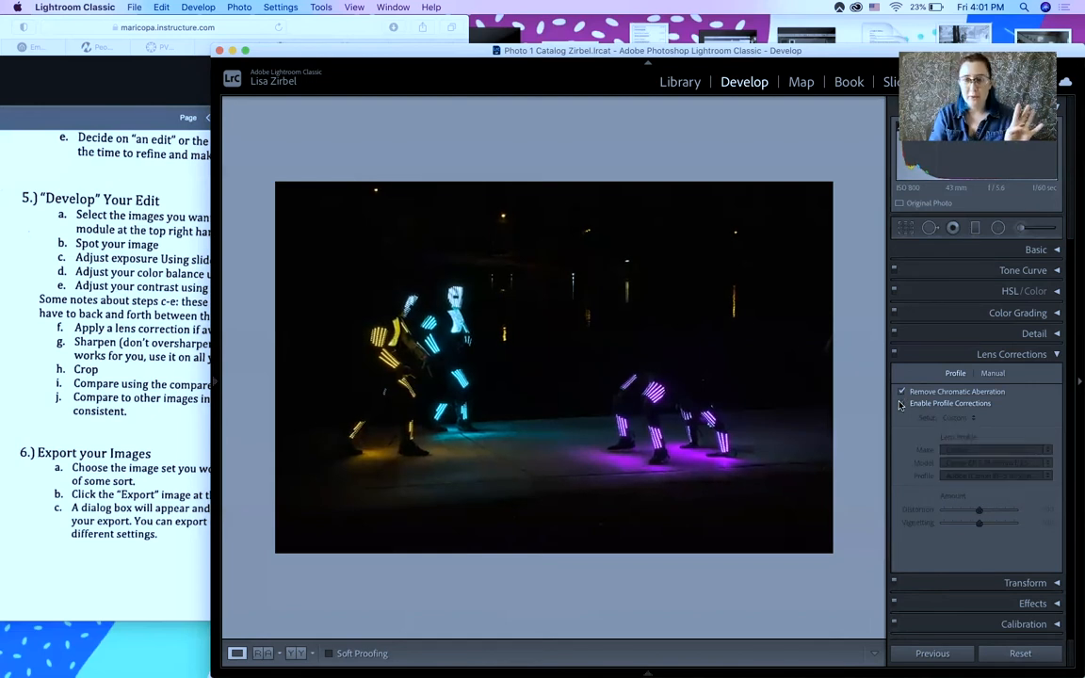
{"action": "left_click", "coordinate": [901, 404]}
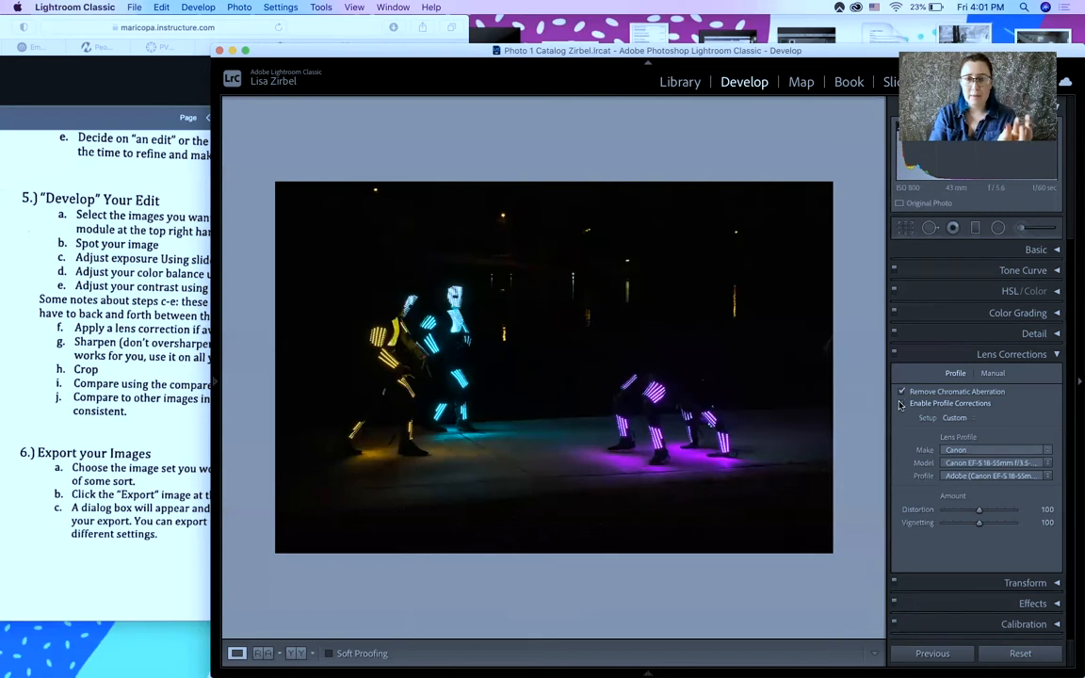
{"action": "left_click", "coordinate": [901, 404]}
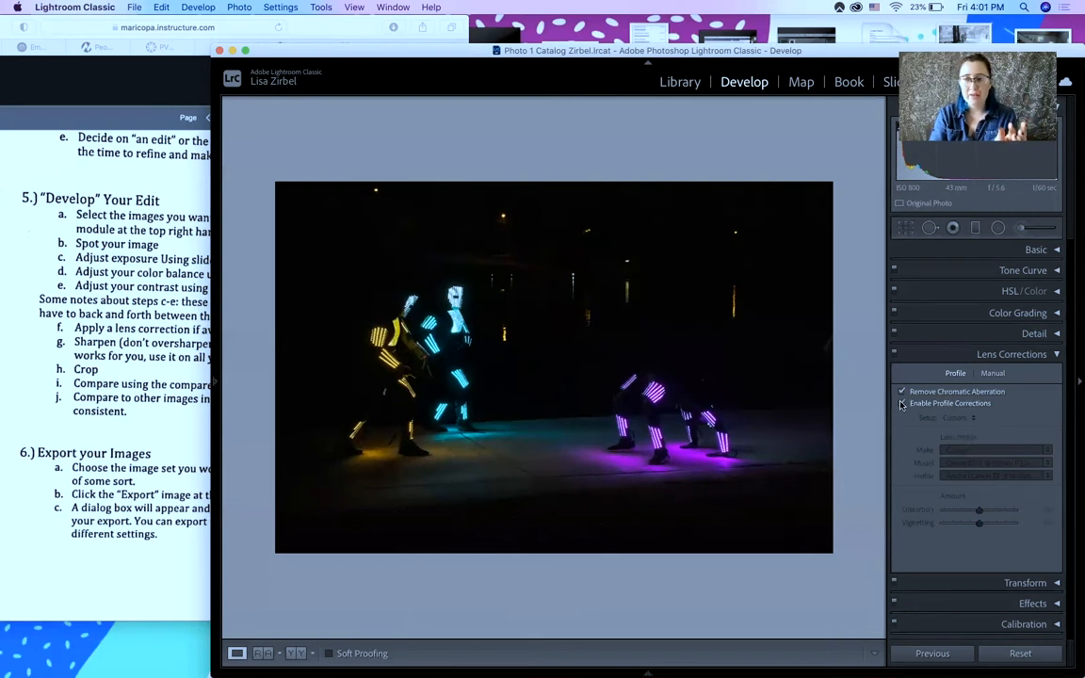
{"action": "left_click", "coordinate": [902, 404]}
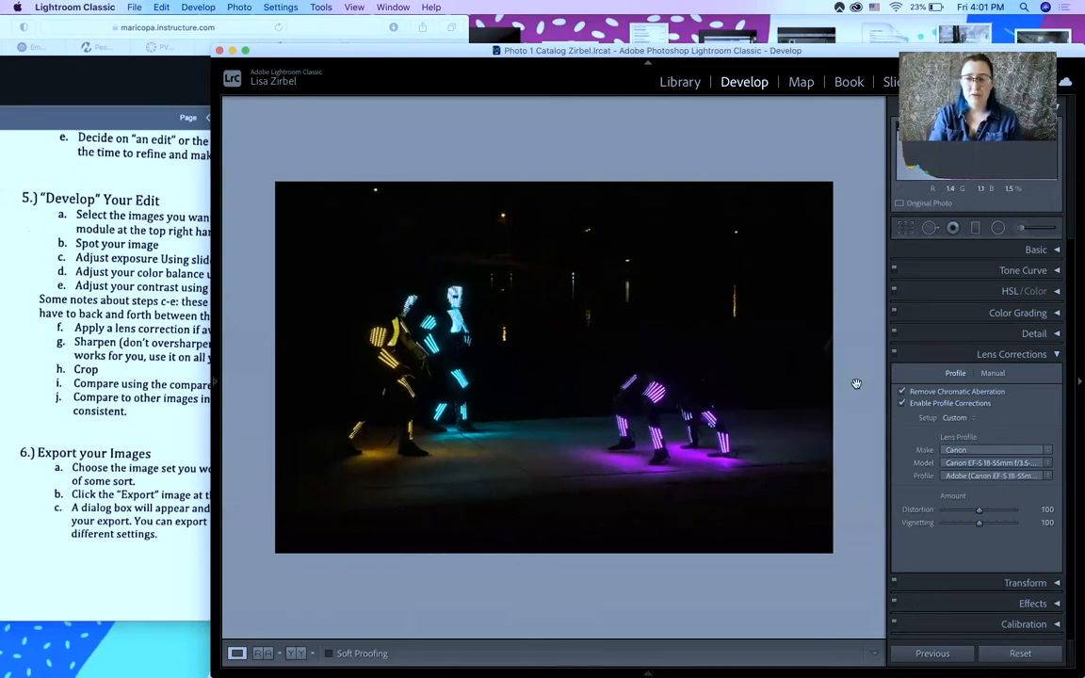
{"action": "left_click", "coordinate": [902, 404]}
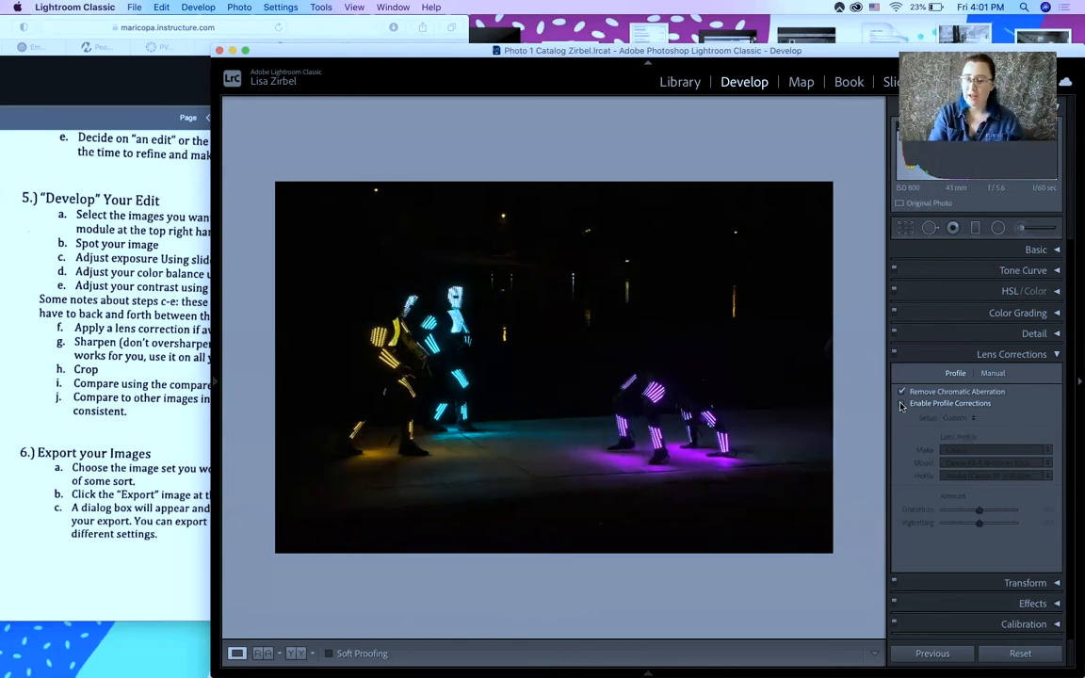
{"action": "left_click", "coordinate": [902, 404]}
{"action": "left_click", "coordinate": [901, 404]}
{"action": "left_click", "coordinate": [902, 404]}
{"action": "left_click", "coordinate": [902, 404]}
{"action": "left_click", "coordinate": [902, 404]}
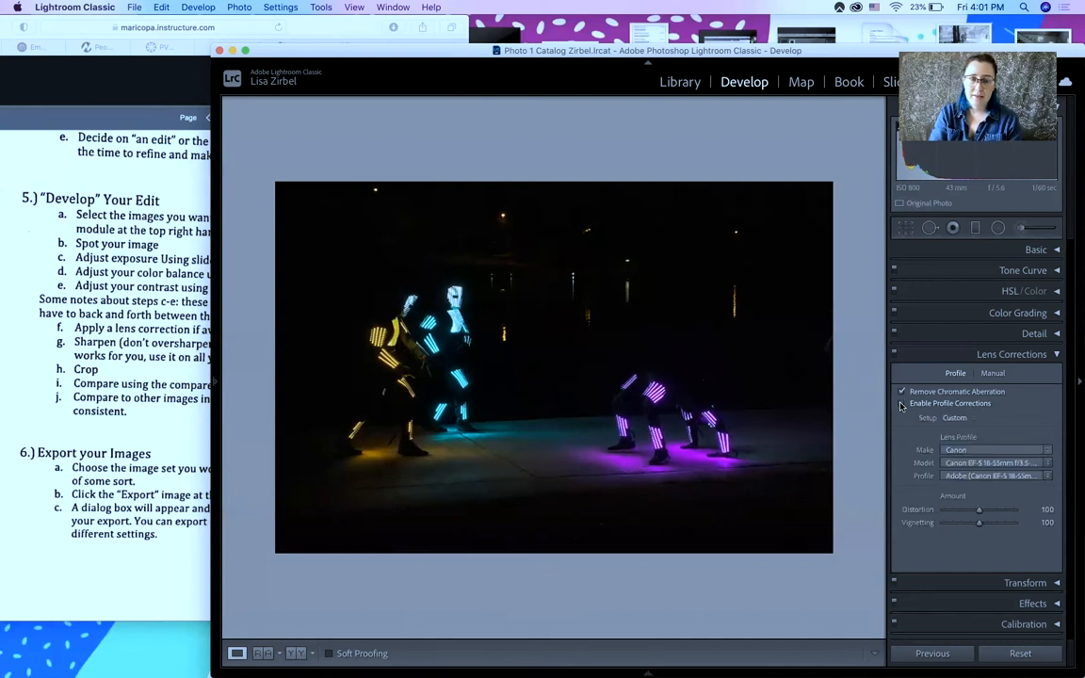
{"action": "left_click", "coordinate": [902, 404]}
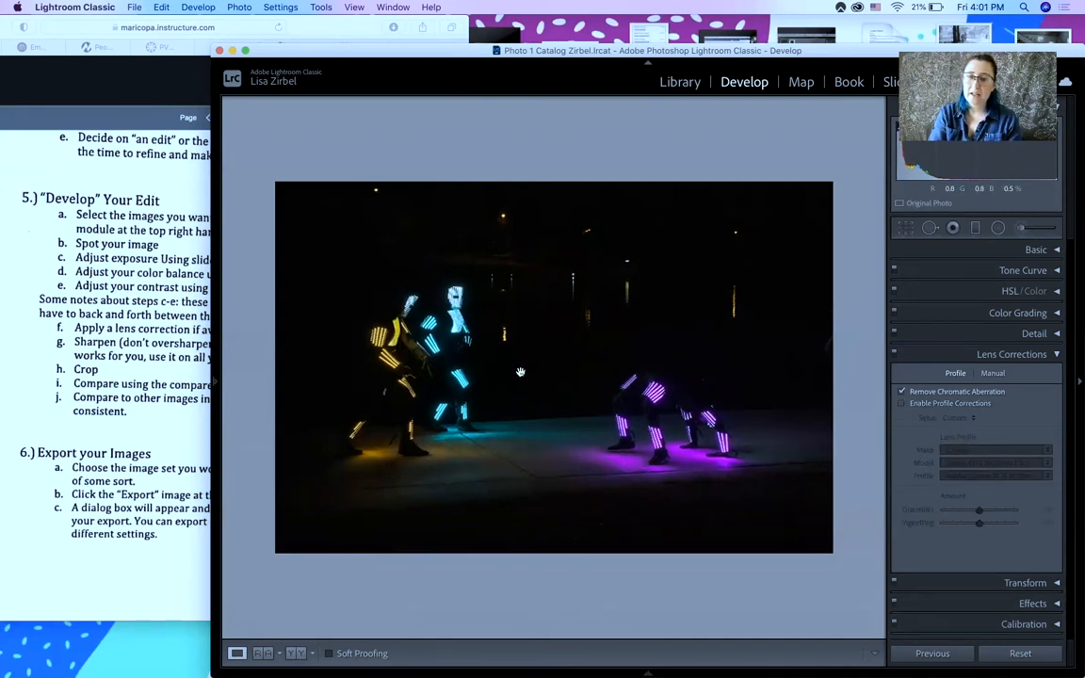
{"action": "left_click", "coordinate": [901, 404]}
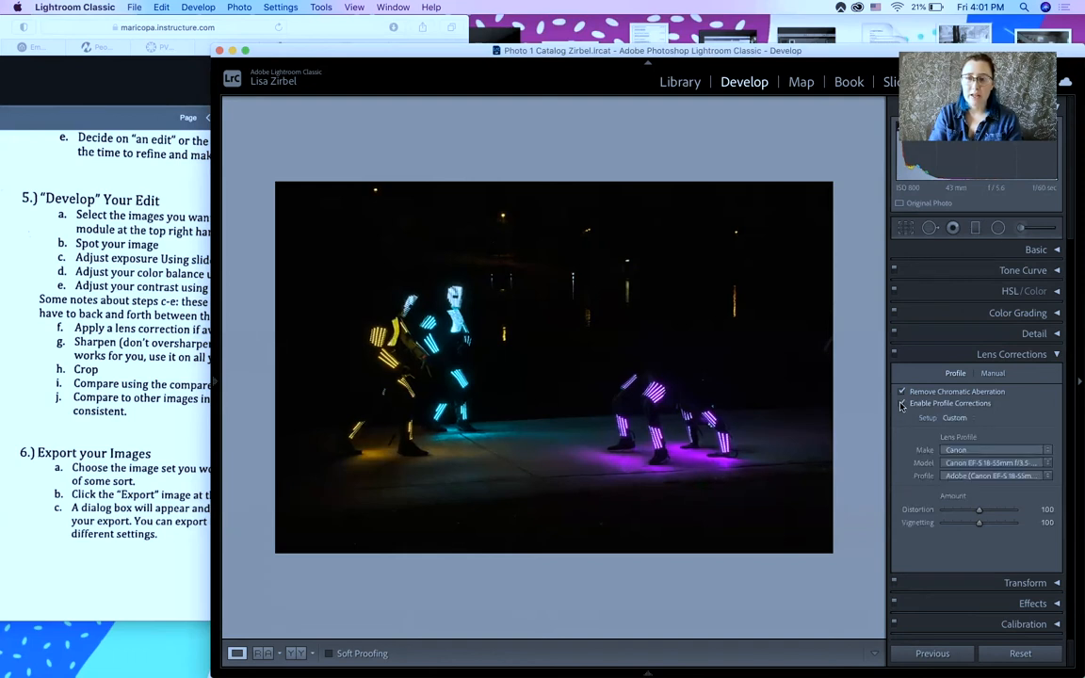
{"action": "left_click", "coordinate": [902, 405]}
{"action": "left_click", "coordinate": [902, 406]}
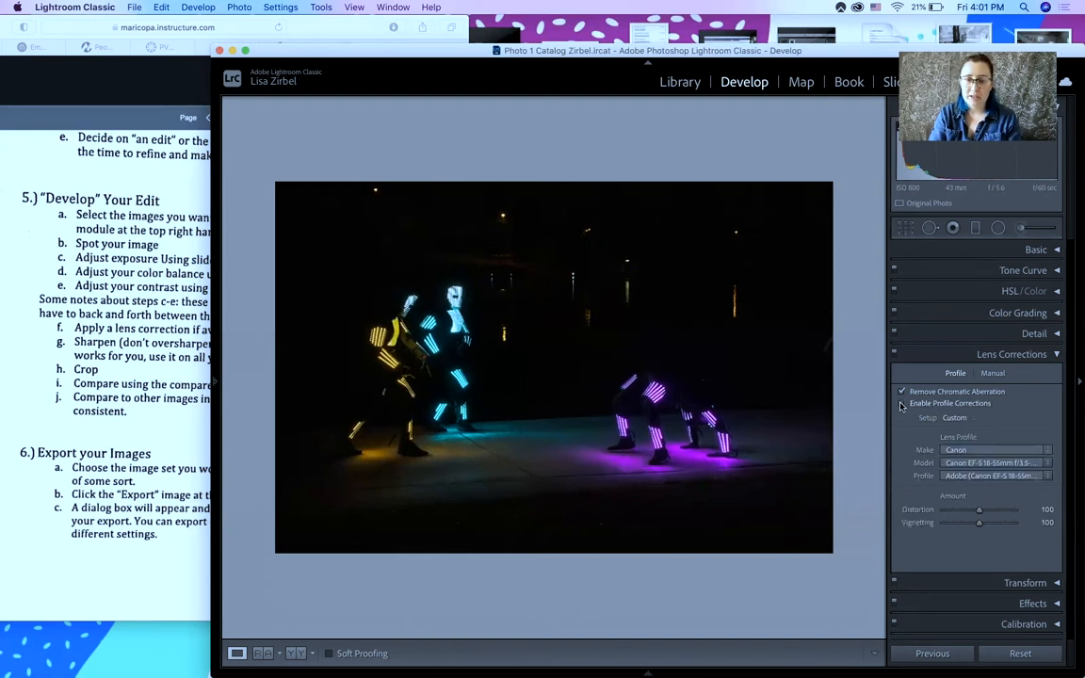
{"action": "left_click", "coordinate": [902, 405]}
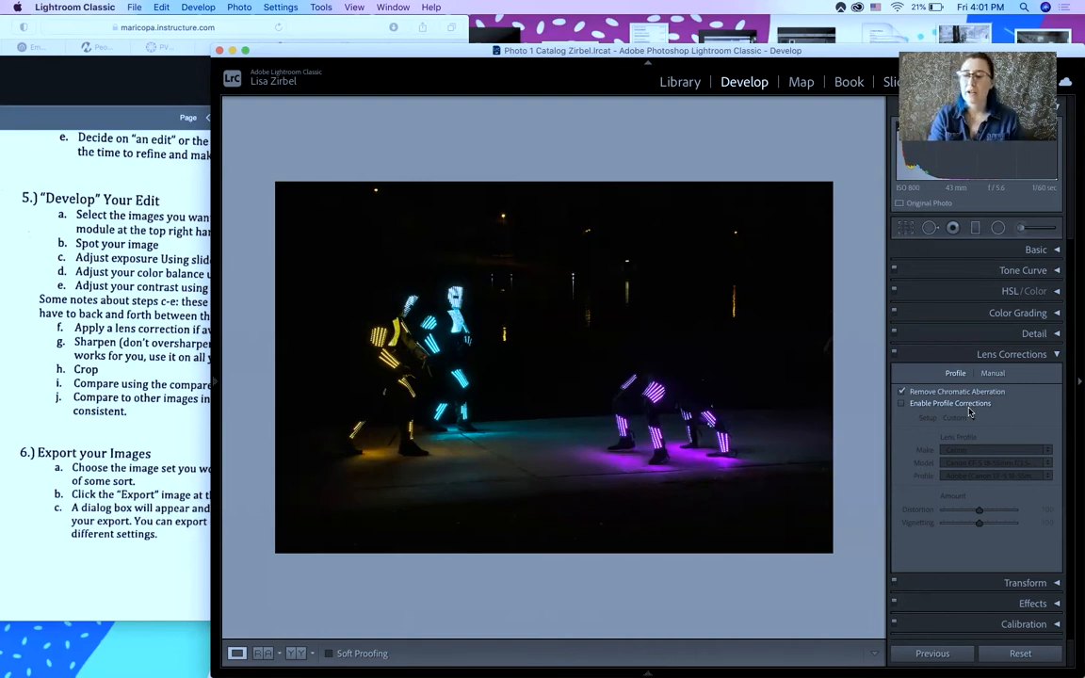
{"action": "left_click", "coordinate": [901, 403]}
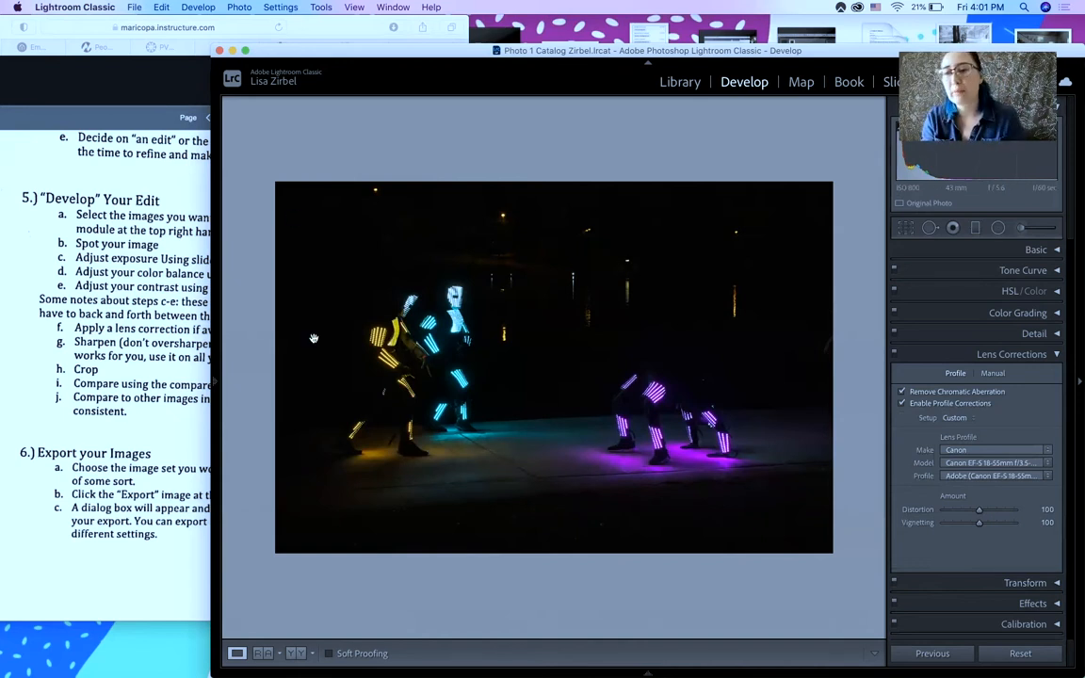
Collapse the Lens Corrections settings and check the handout for the development steps that follow lens correction.
{"action": "left_click", "coordinate": [1056, 355]}
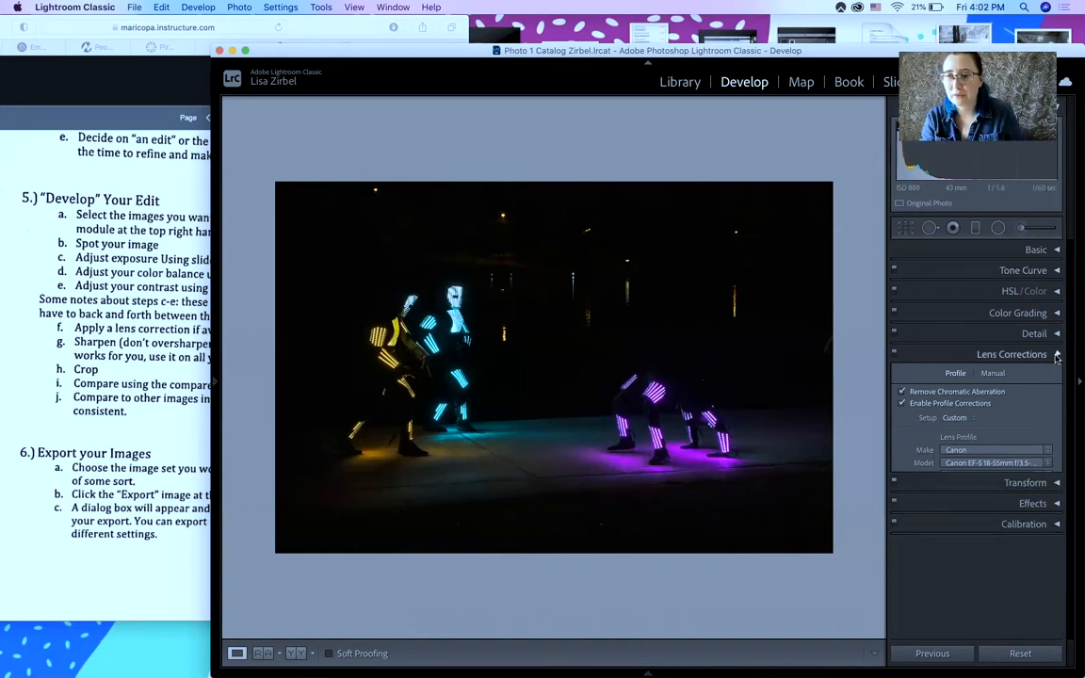
{"action": "left_click", "coordinate": [93, 425]}
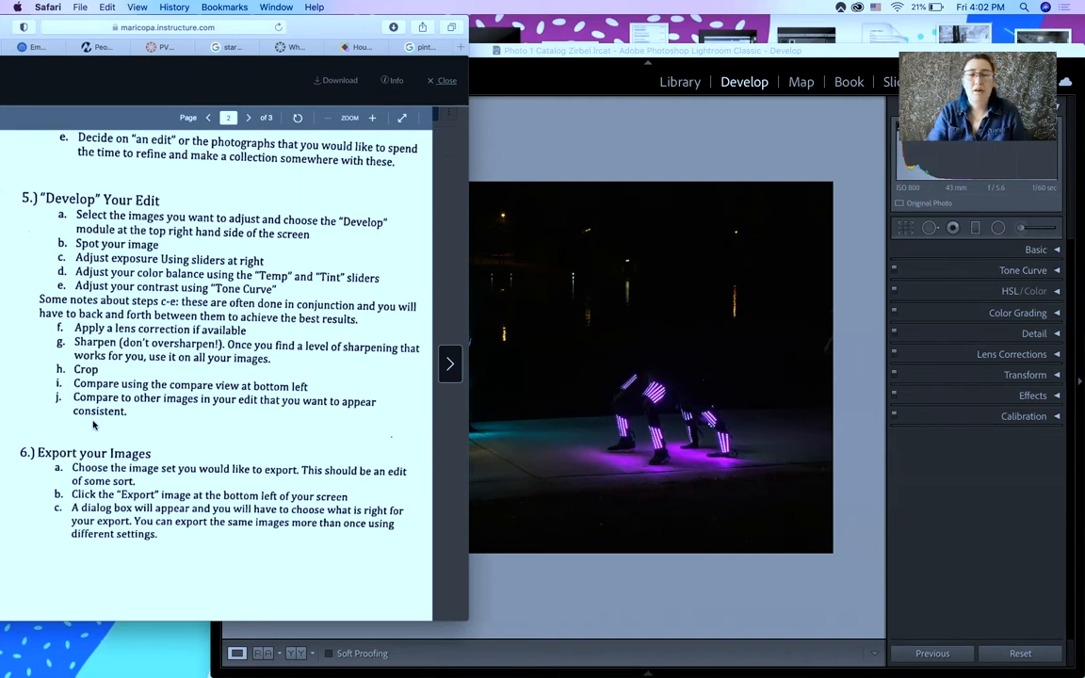
{"action": "left_click", "coordinate": [714, 137]}
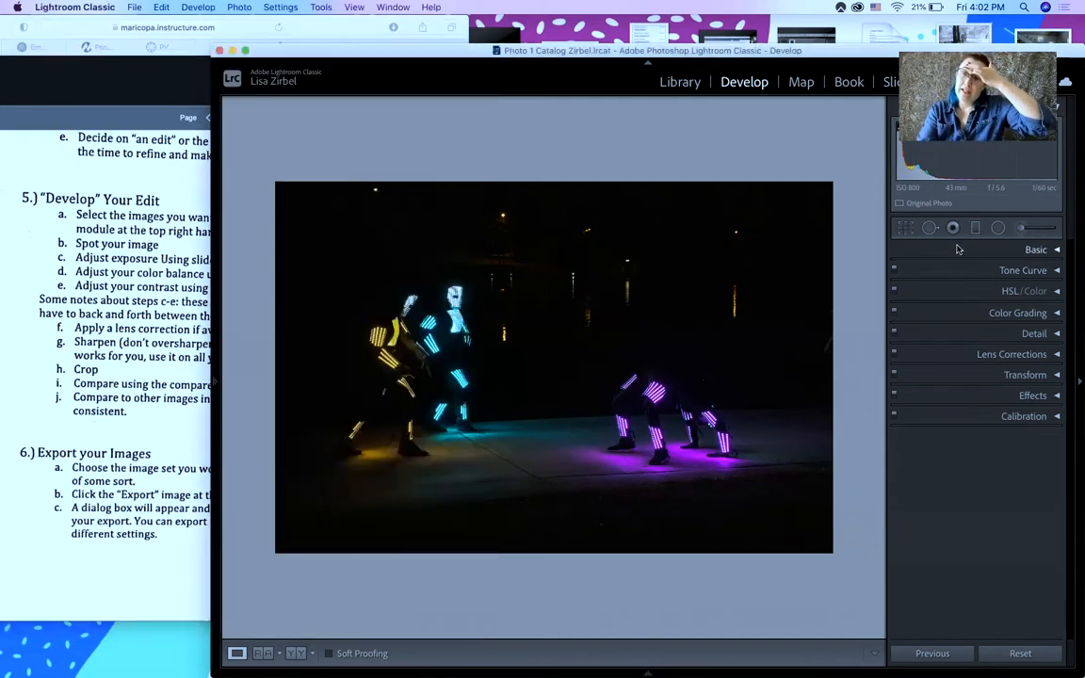
Look through the Transform, Effects, Calibration and Color Grading settings without changing them.
{"action": "left_click", "coordinate": [1054, 375]}
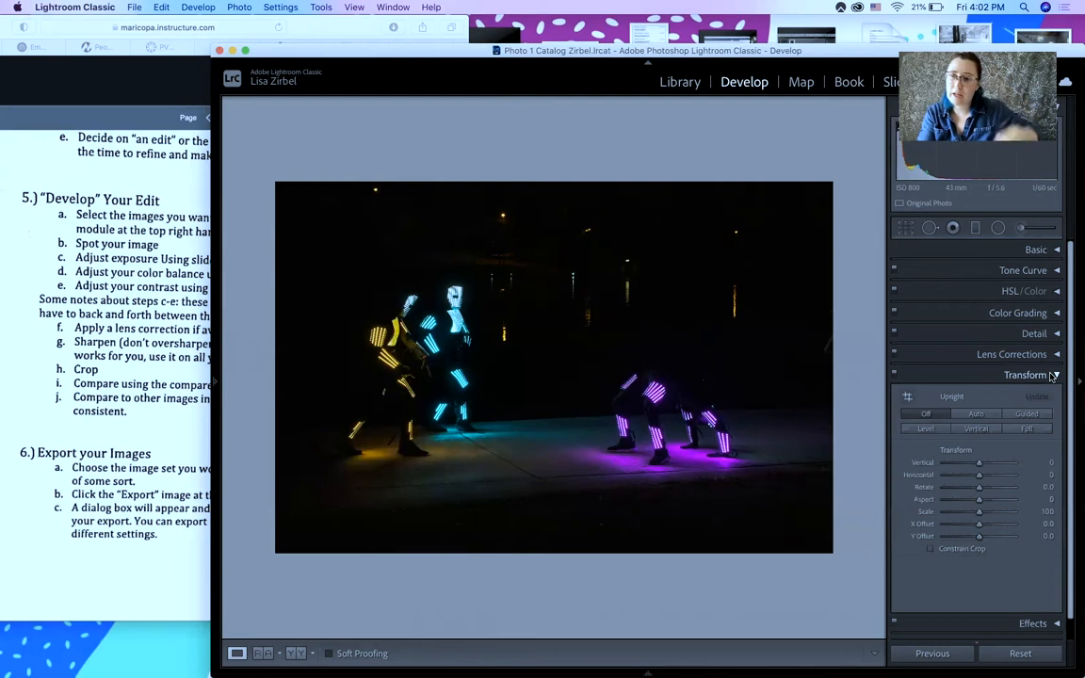
{"action": "left_click", "coordinate": [1054, 375]}
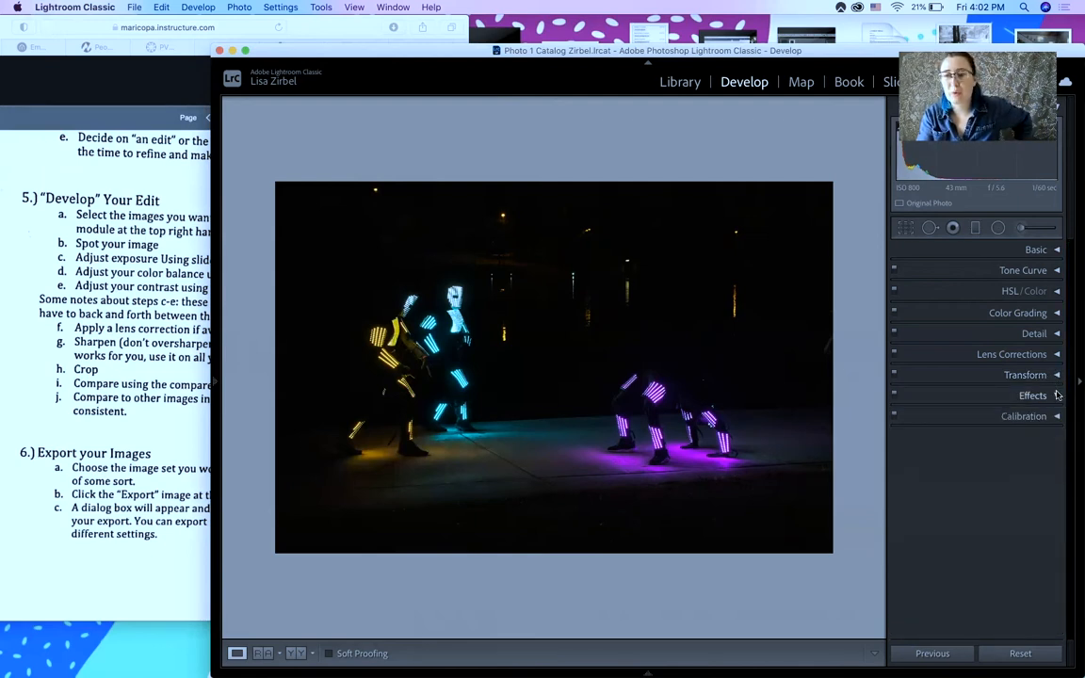
{"action": "left_click", "coordinate": [1056, 395]}
{"action": "left_click", "coordinate": [1057, 395]}
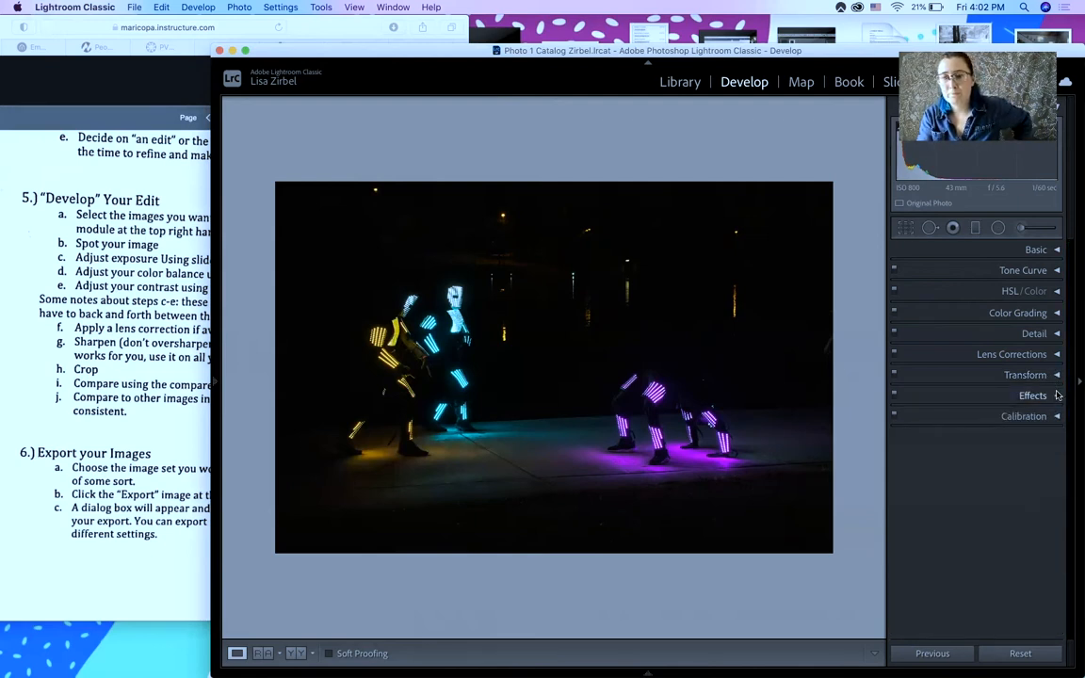
{"action": "left_click", "coordinate": [1054, 419]}
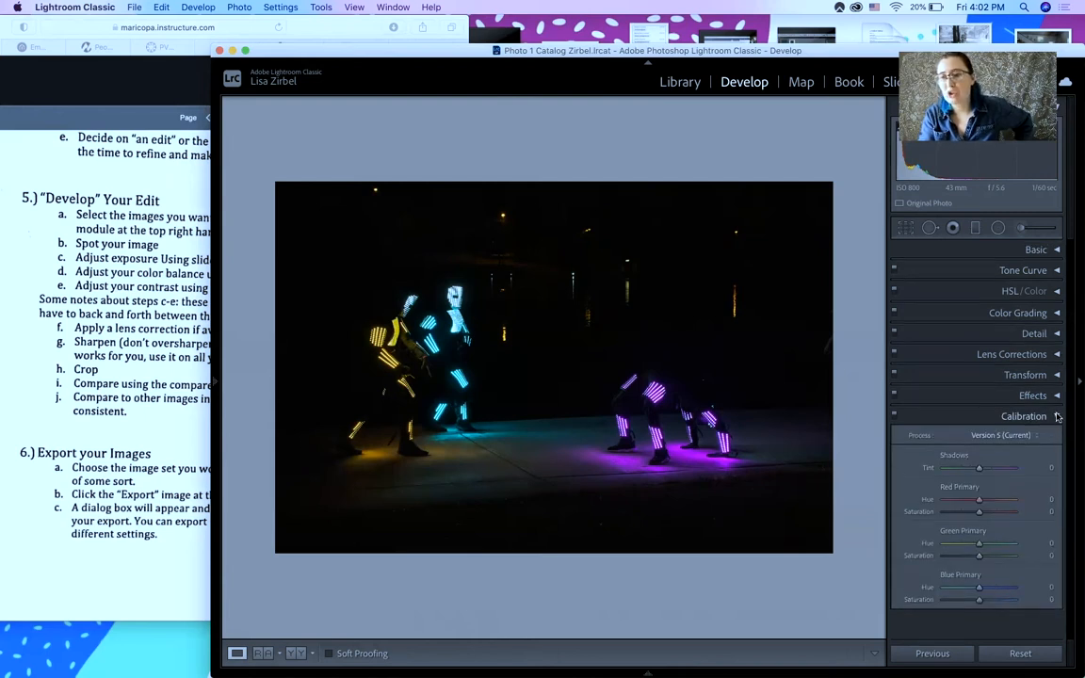
{"action": "left_click", "coordinate": [1057, 417]}
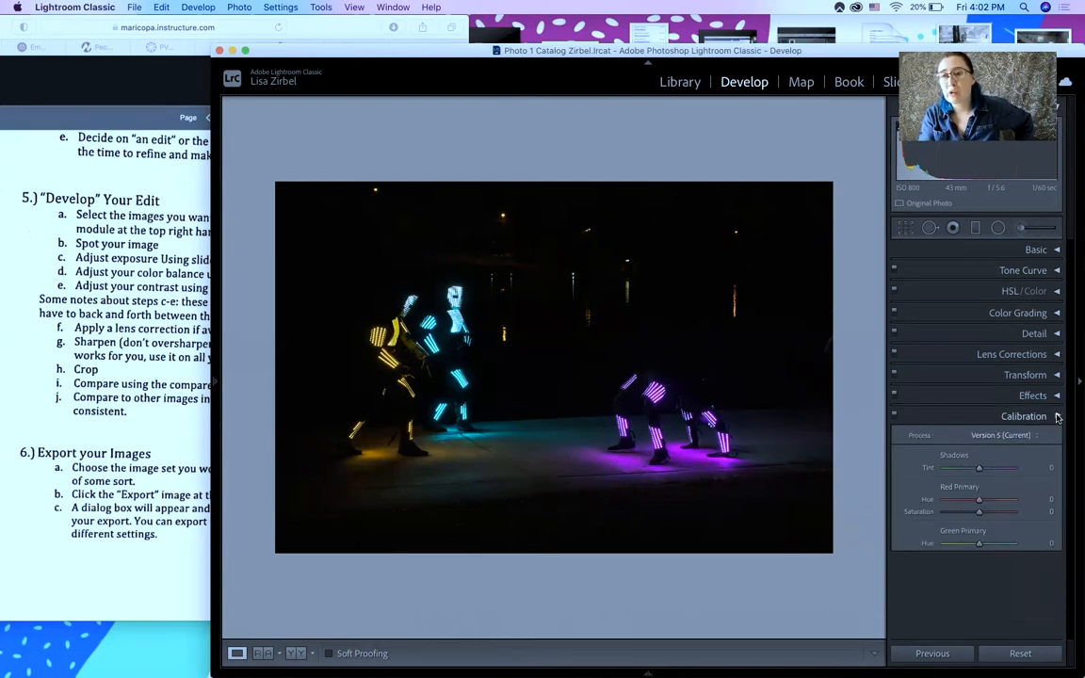
{"action": "left_click", "coordinate": [1057, 313]}
{"action": "left_click", "coordinate": [1057, 312]}
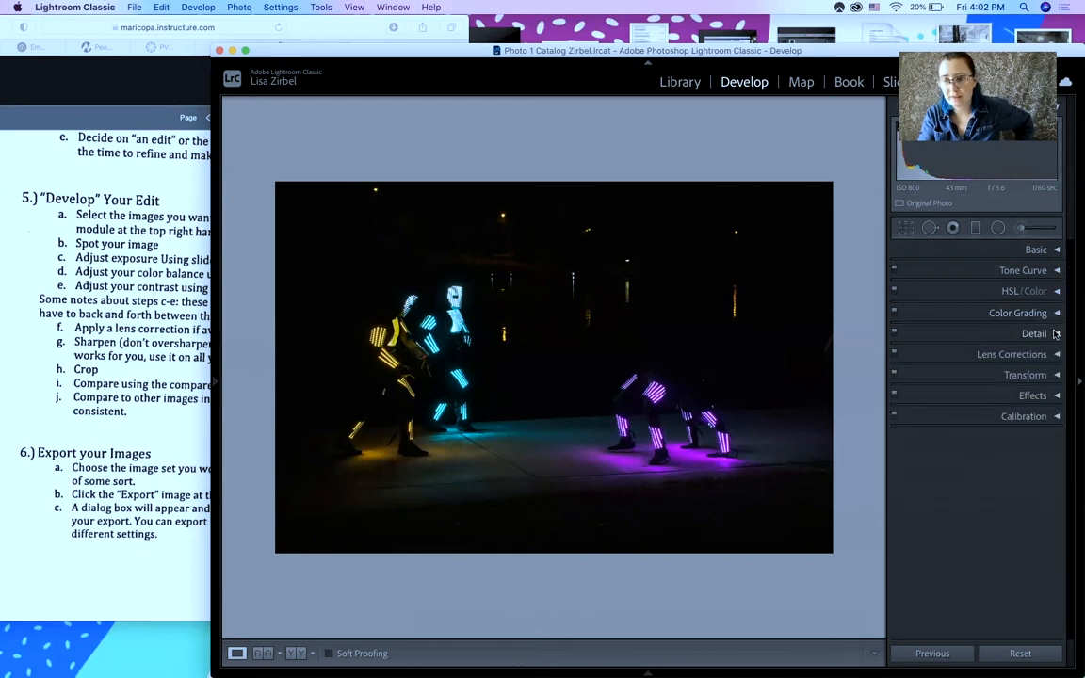
Raise the photo's Sharpening Amount to 119 in the Detail settings while inspecting the purple-lit dancers up close.
{"action": "left_click", "coordinate": [1037, 333]}
{"action": "scroll", "coordinate": [1027, 425], "scroll_direction": "down", "scroll_amount": 4}
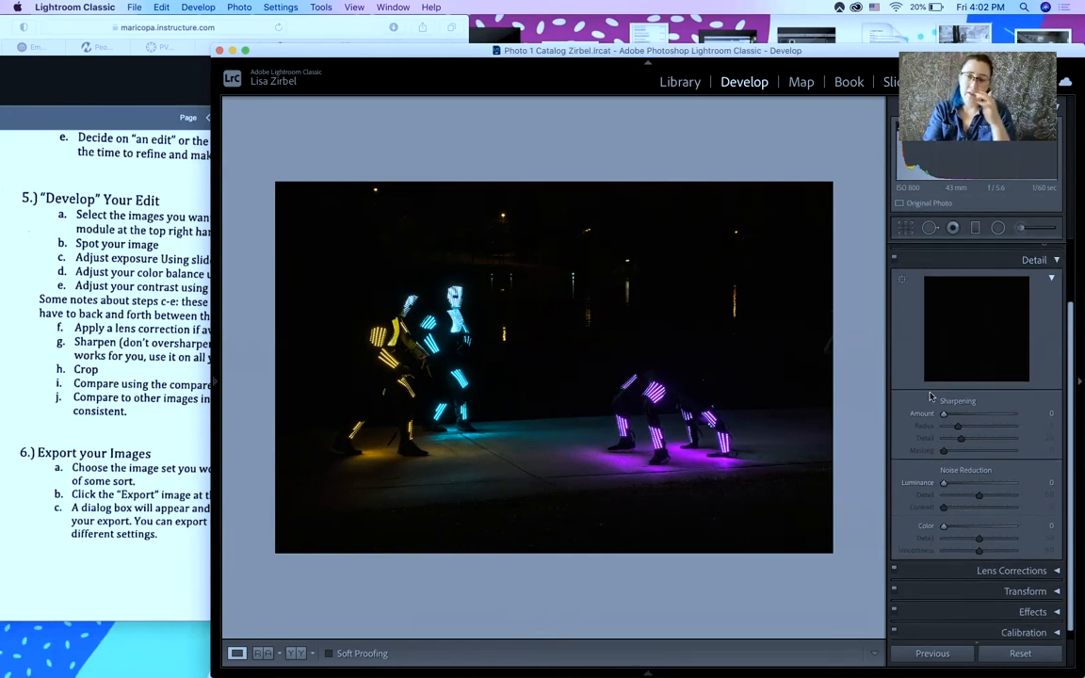
{"action": "left_click", "coordinate": [809, 454]}
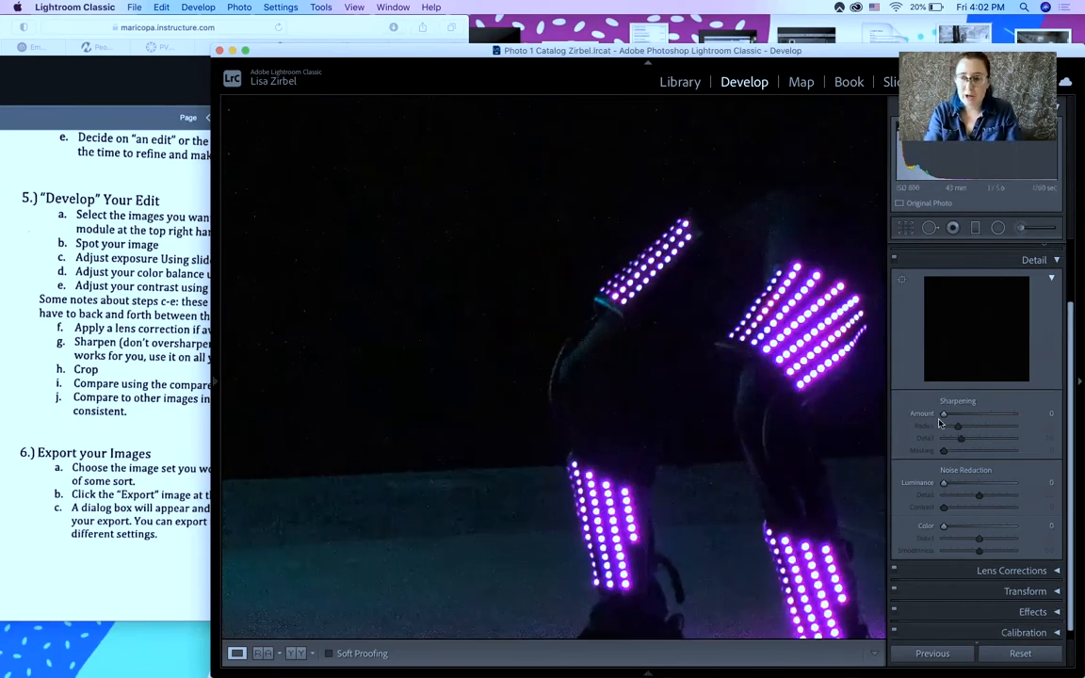
{"action": "left_click_drag", "start_coordinate": [945, 417], "coordinate": [1000, 416]}
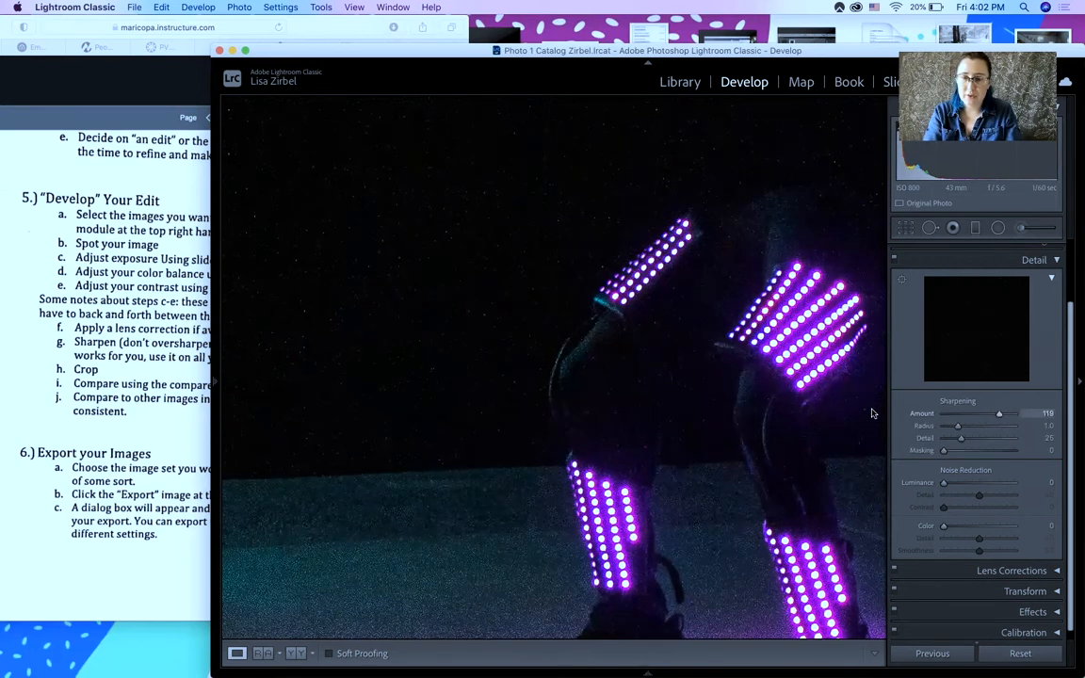
Try a Sharpening Amount of 150 and inspect the purple-lit dancers and the whole photo at several magnifications.
{"action": "left_click_drag", "start_coordinate": [1000, 415], "coordinate": [1018, 416]}
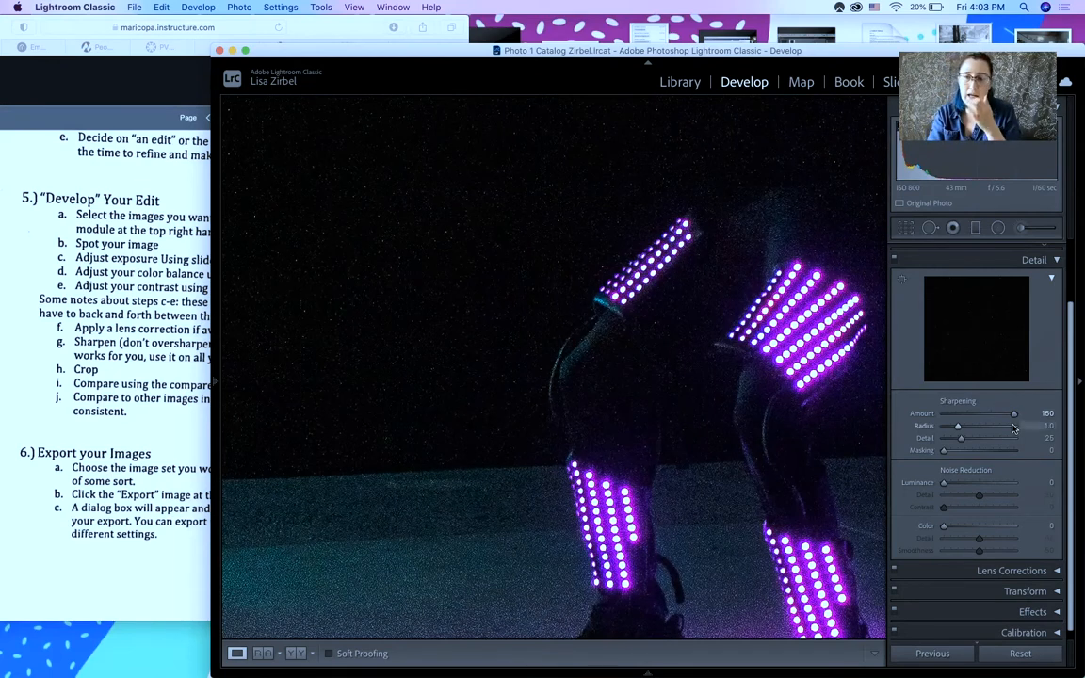
{"action": "key", "text": "z"}
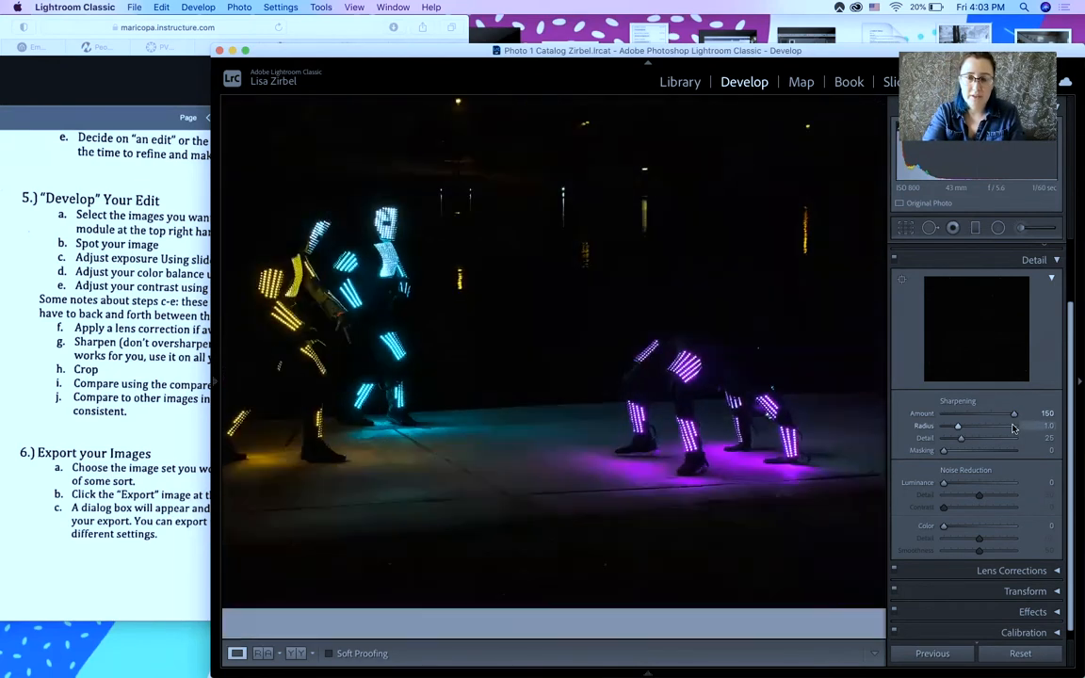
{"action": "key", "text": "z"}
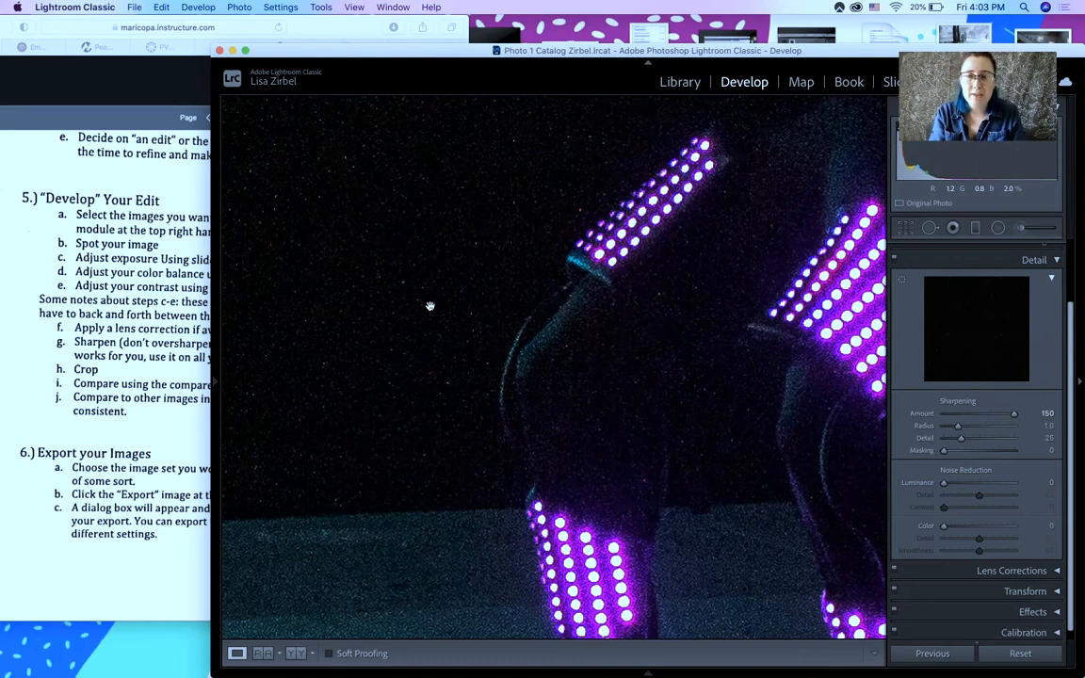
{"action": "left_click", "coordinate": [594, 306]}
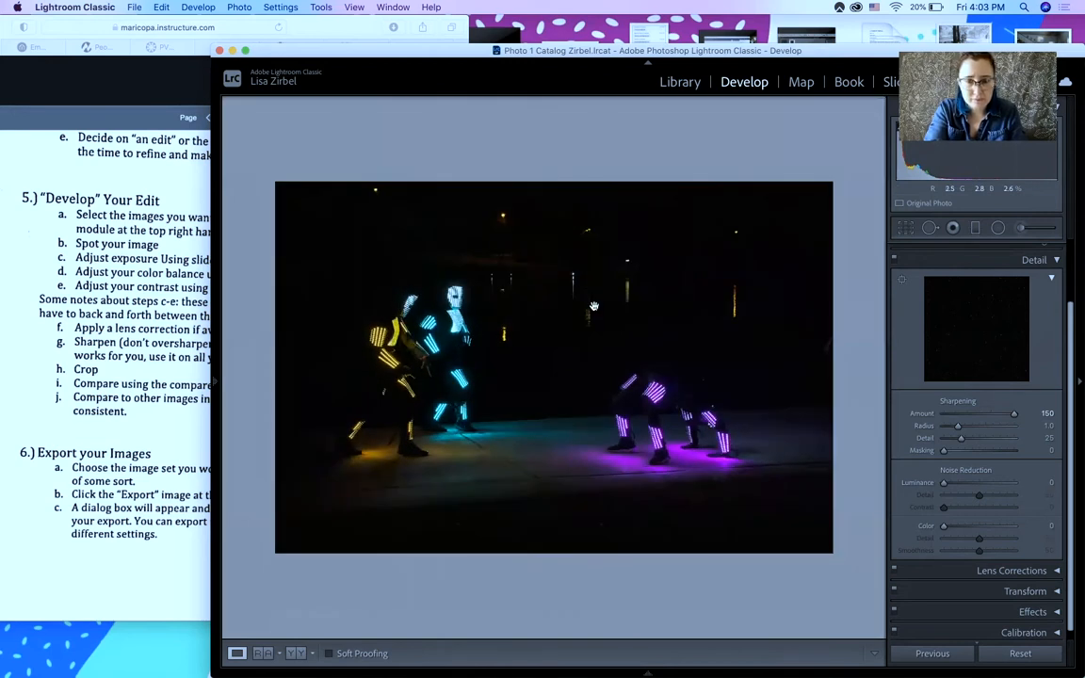
{"action": "key", "text": "super+minus"}
{"action": "key", "text": "super+minus"}
{"action": "key", "text": "super+minus"}
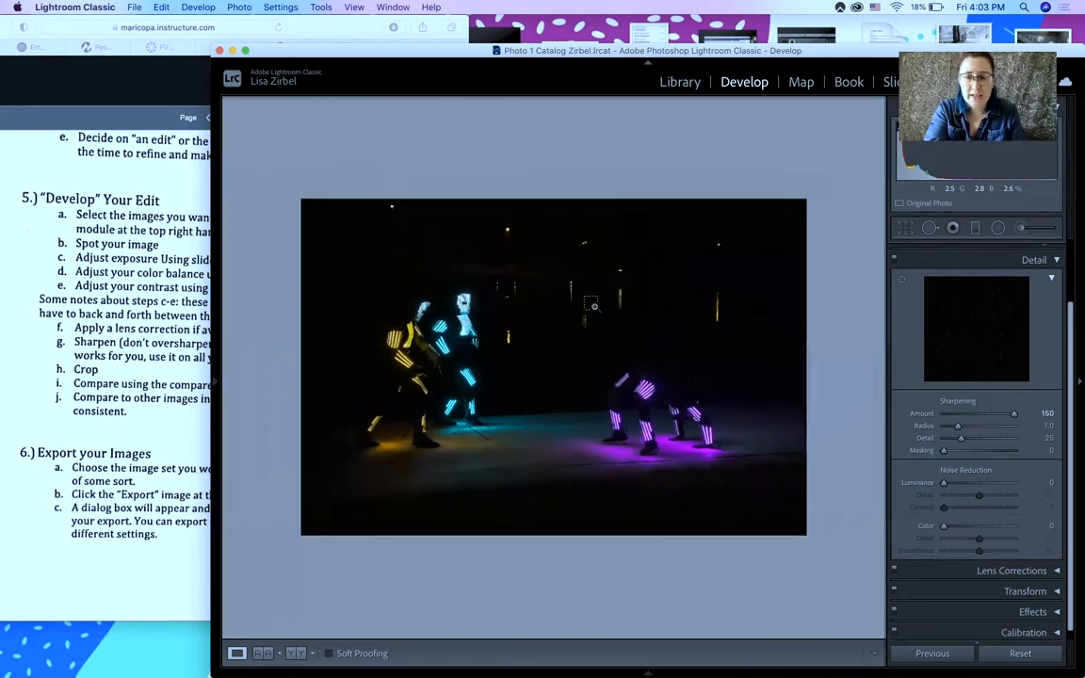
{"action": "key", "text": "super+equal"}
{"action": "key", "text": "super+equal"}
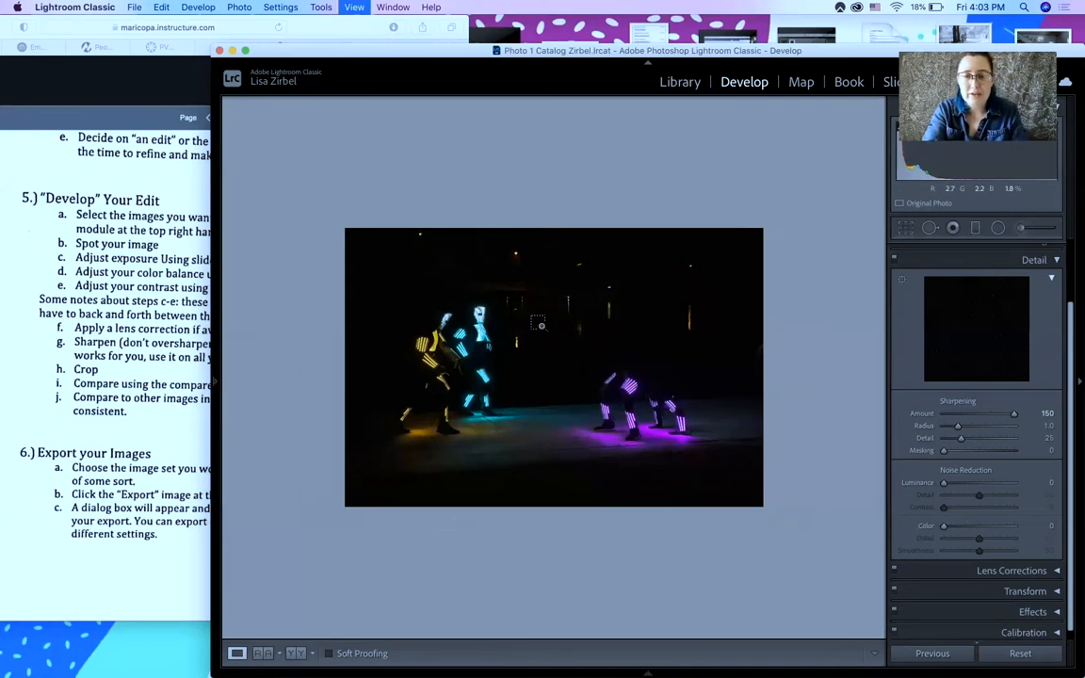
{"action": "left_click", "coordinate": [541, 325]}
{"action": "key", "text": "super+equal"}
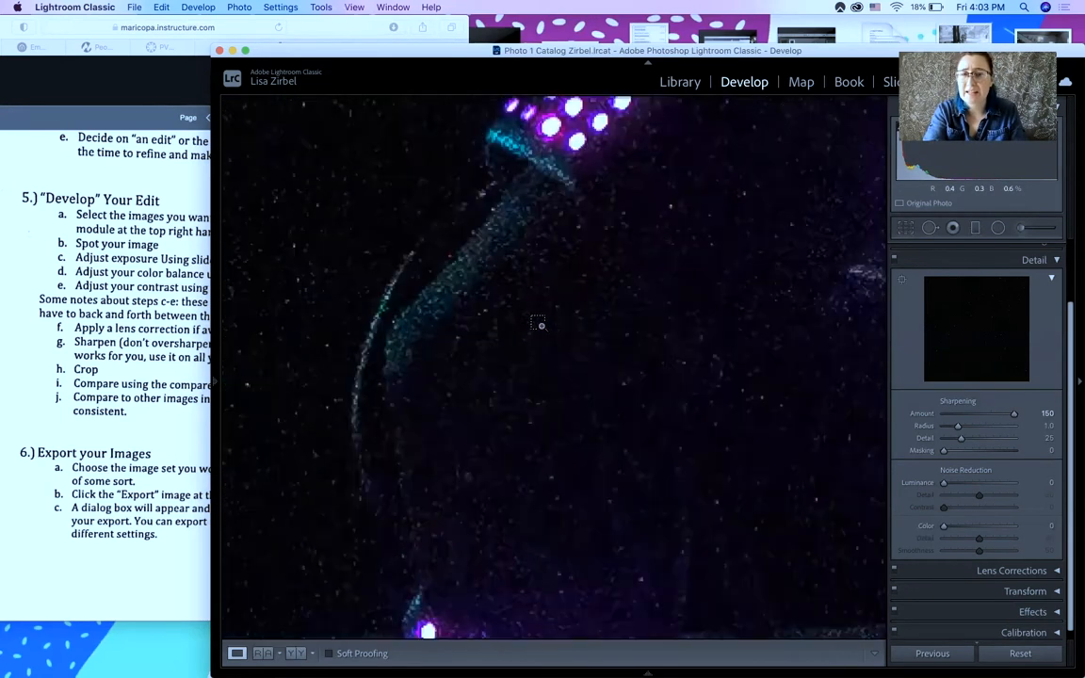
{"action": "key", "text": "super+minus"}
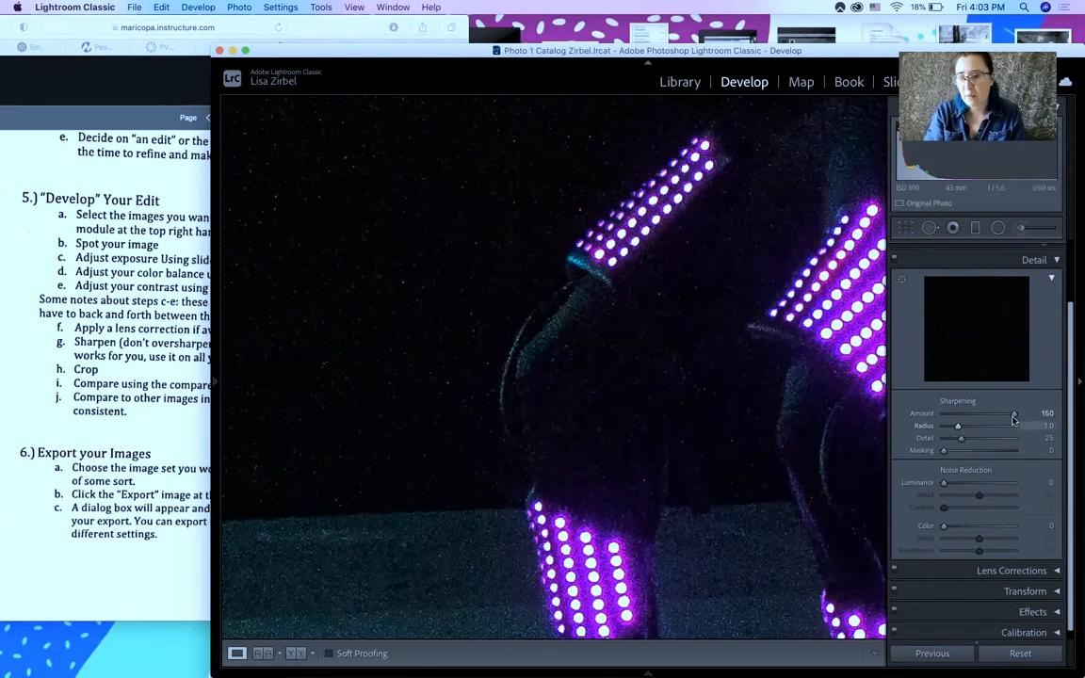
Remove the photo's sharpening, compare the dancer up close, and set the Sharpening Amount to 6.
{"action": "left_click_drag", "start_coordinate": [1014, 416], "coordinate": [939, 420]}
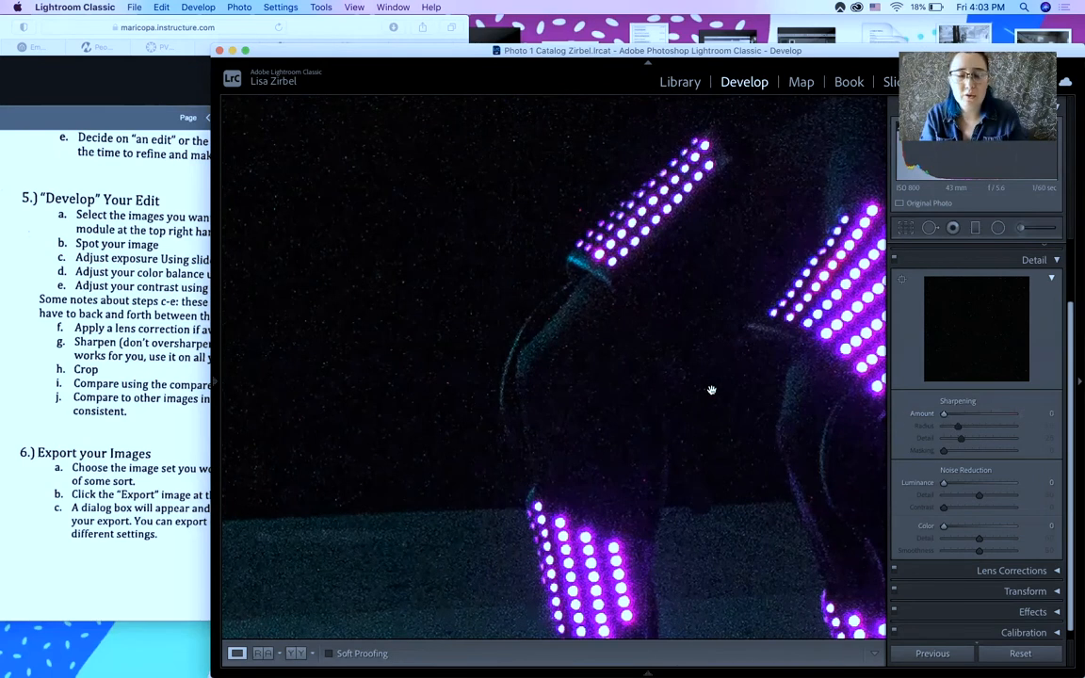
{"action": "key", "text": "super+="}
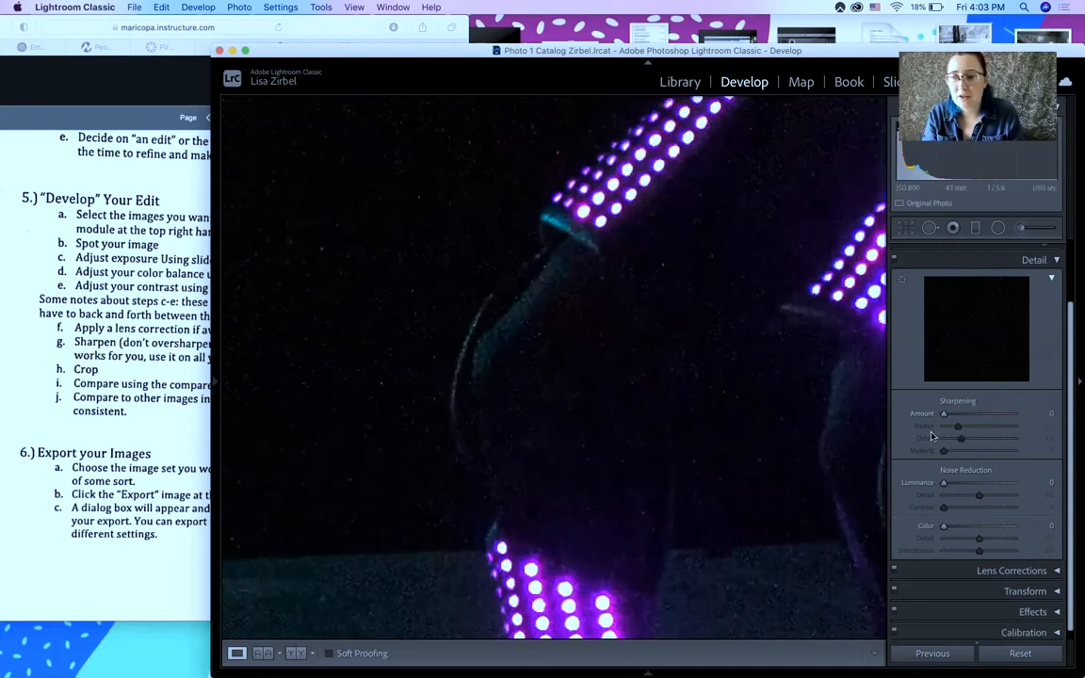
{"action": "mouse_move", "coordinate": [944, 413]}
{"action": "left_mouse_down"}
{"action": "mouse_move", "coordinate": [959, 415]}
{"action": "mouse_move", "coordinate": [945, 420]}
{"action": "left_mouse_up"}
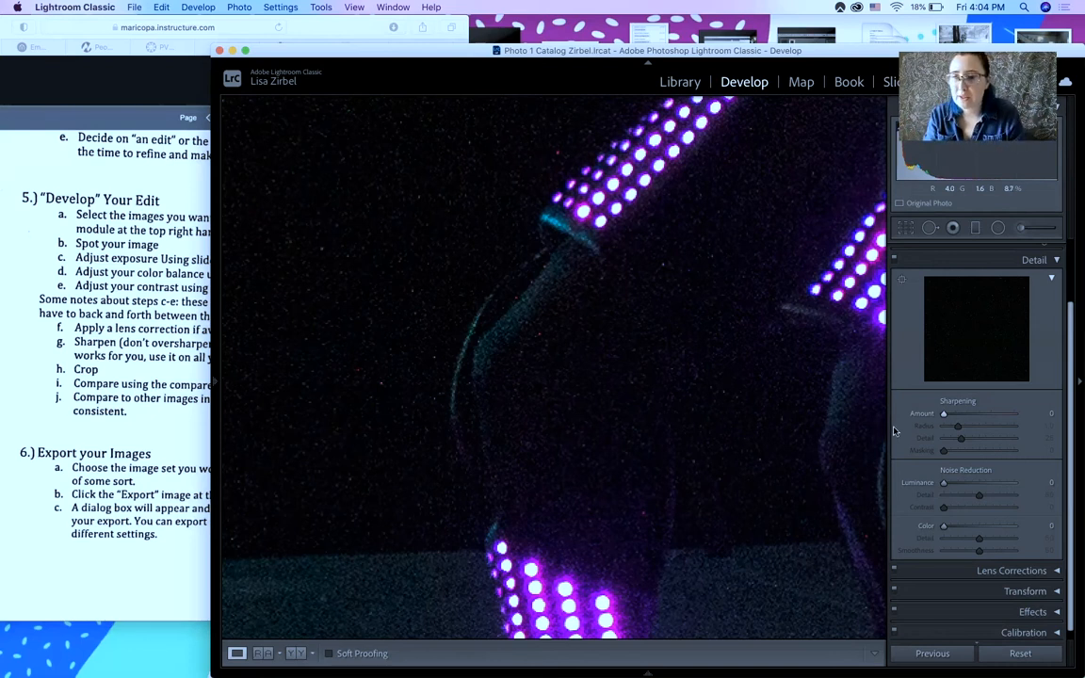
{"action": "left_click_drag", "start_coordinate": [944, 414], "coordinate": [845, 380]}
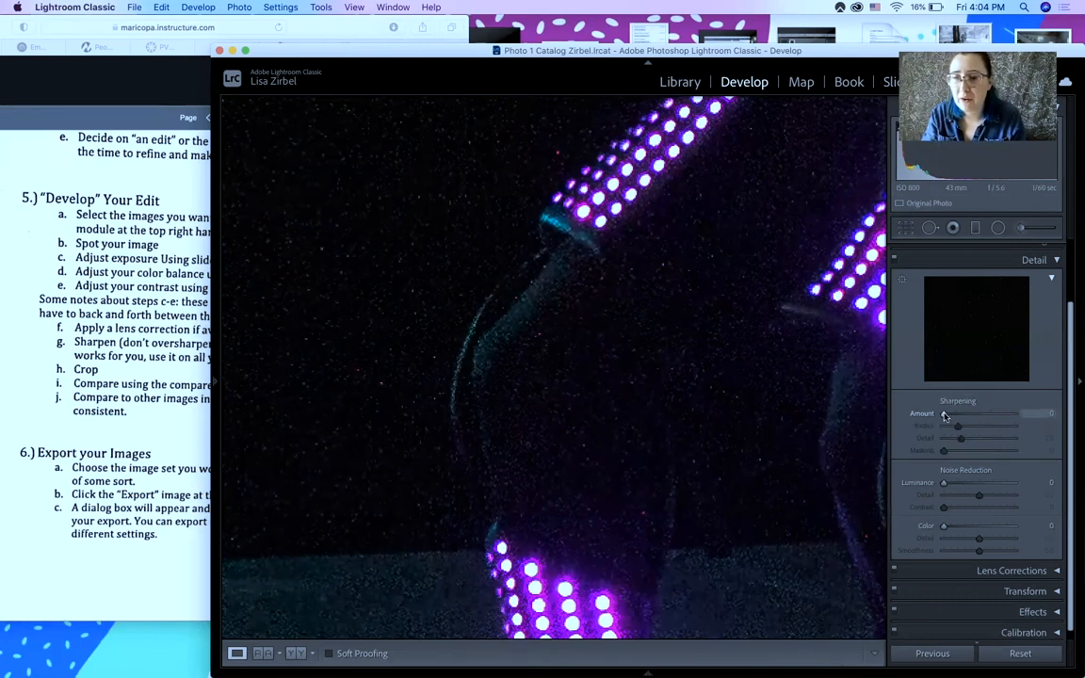
{"action": "mouse_move", "coordinate": [944, 414]}
{"action": "left_mouse_down"}
{"action": "mouse_move", "coordinate": [960, 417]}
{"action": "mouse_move", "coordinate": [947, 416]}
{"action": "left_mouse_up"}
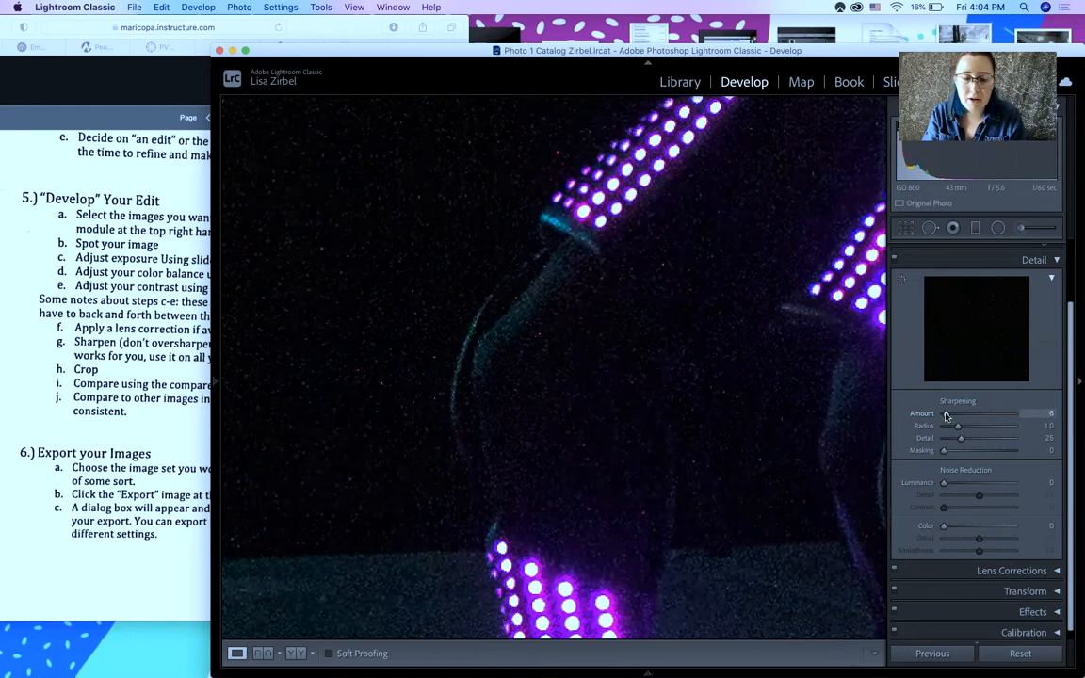
Examine the lightly sharpened photo at several magnifications, from the close-up of the purple-lit dancer to the whole group.
{"action": "key", "text": "super+minus"}
{"action": "key", "text": "super+minus"}
{"action": "key", "text": "super+minus"}
{"action": "key", "text": "super+minus"}
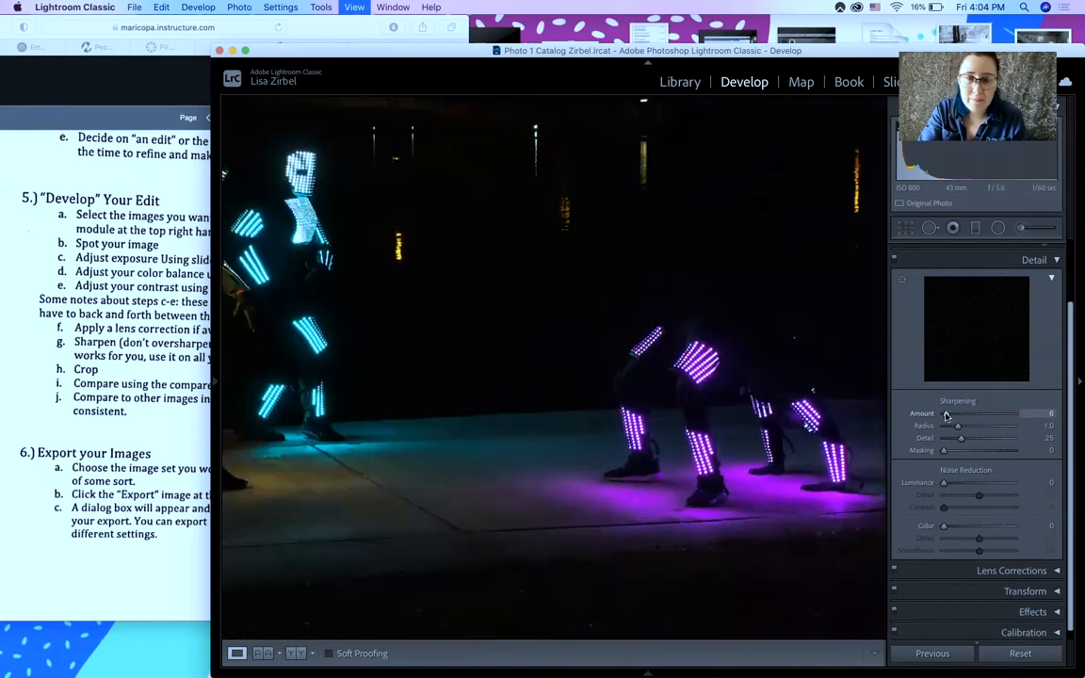
{"action": "key", "text": "super+minus"}
{"action": "key", "text": "super+minus"}
{"action": "key", "text": "super+equal"}
{"action": "key", "text": "super+equal"}
{"action": "key", "text": "super+minus"}
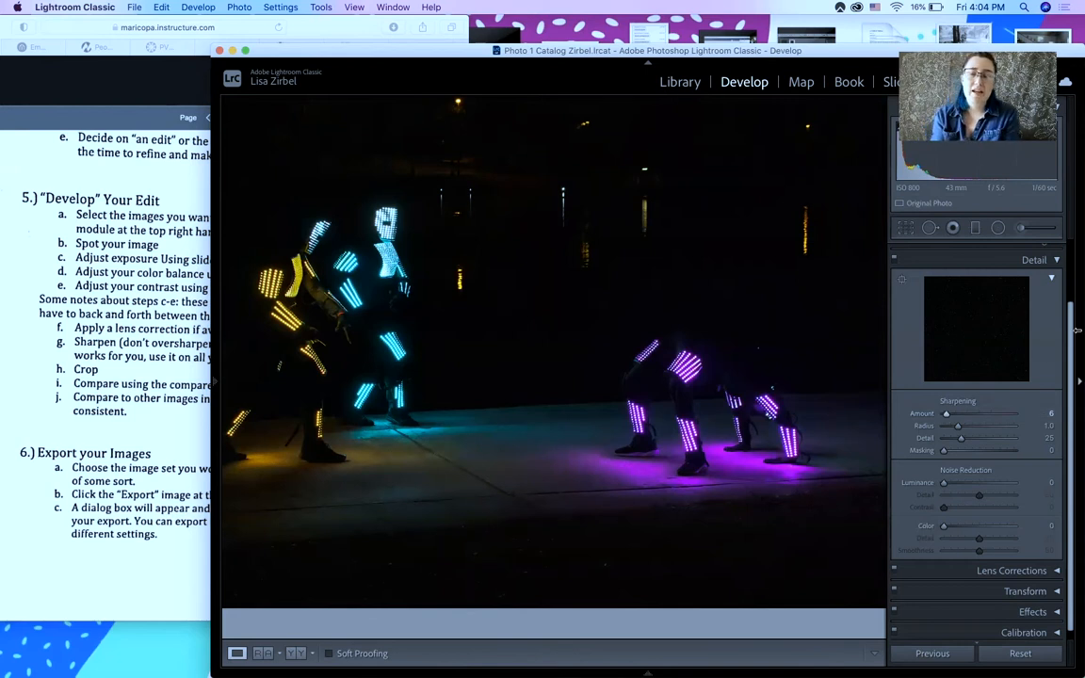
Collapse the Detail settings and check the handout for the development step that follows sharpening.
{"action": "left_click", "coordinate": [1057, 260]}
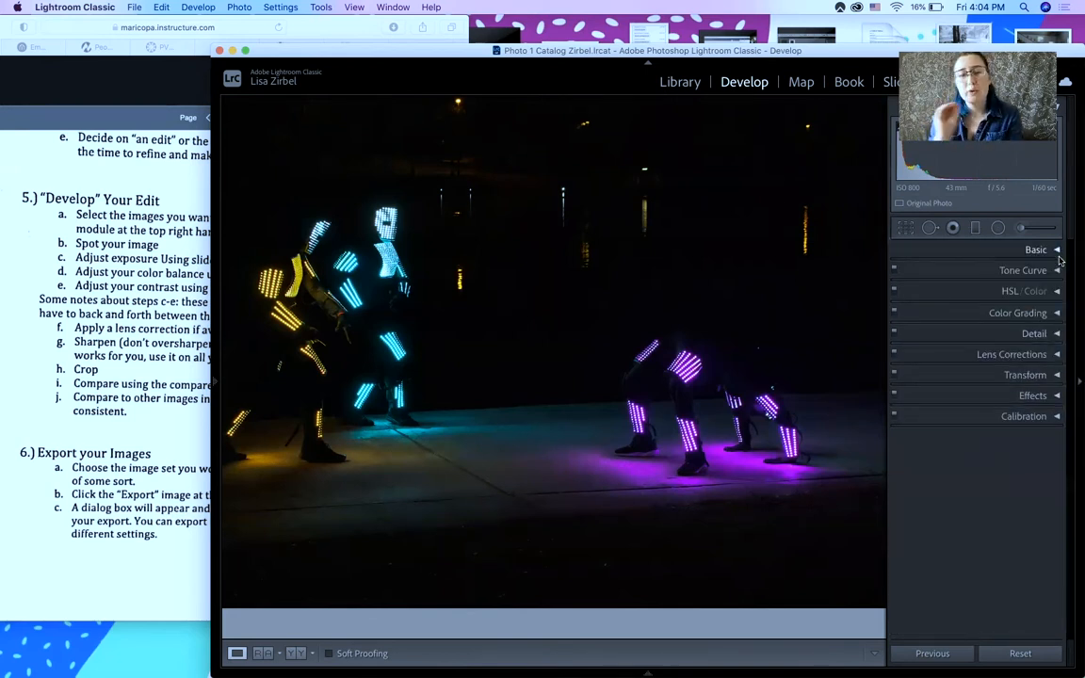
{"action": "left_click", "coordinate": [148, 553]}
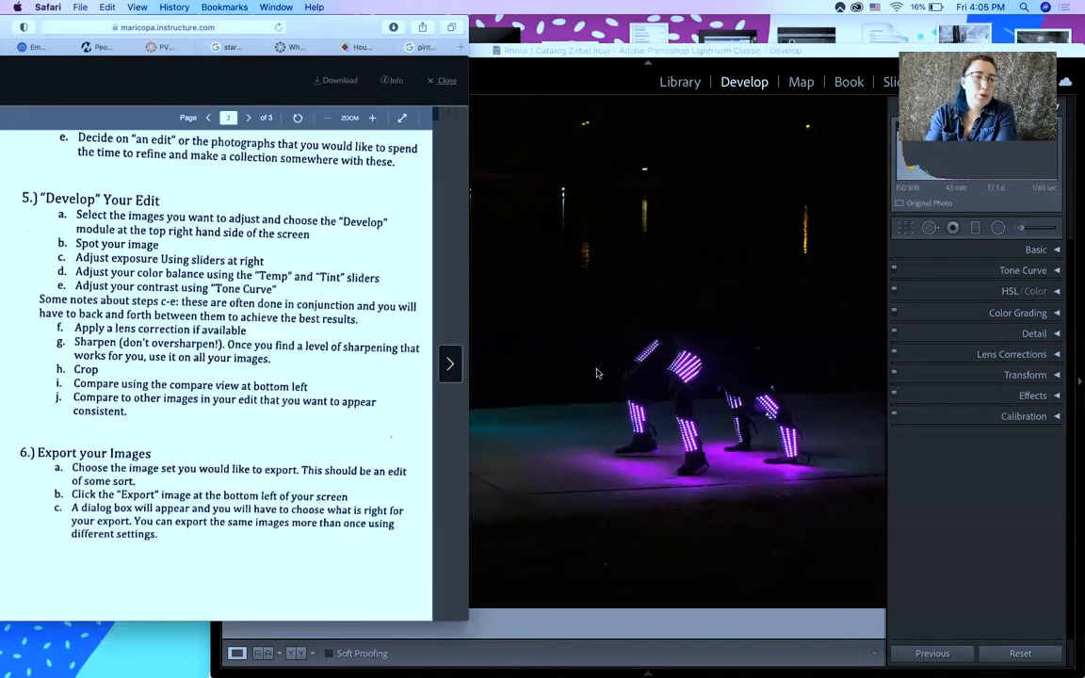
{"action": "left_click", "coordinate": [690, 645]}
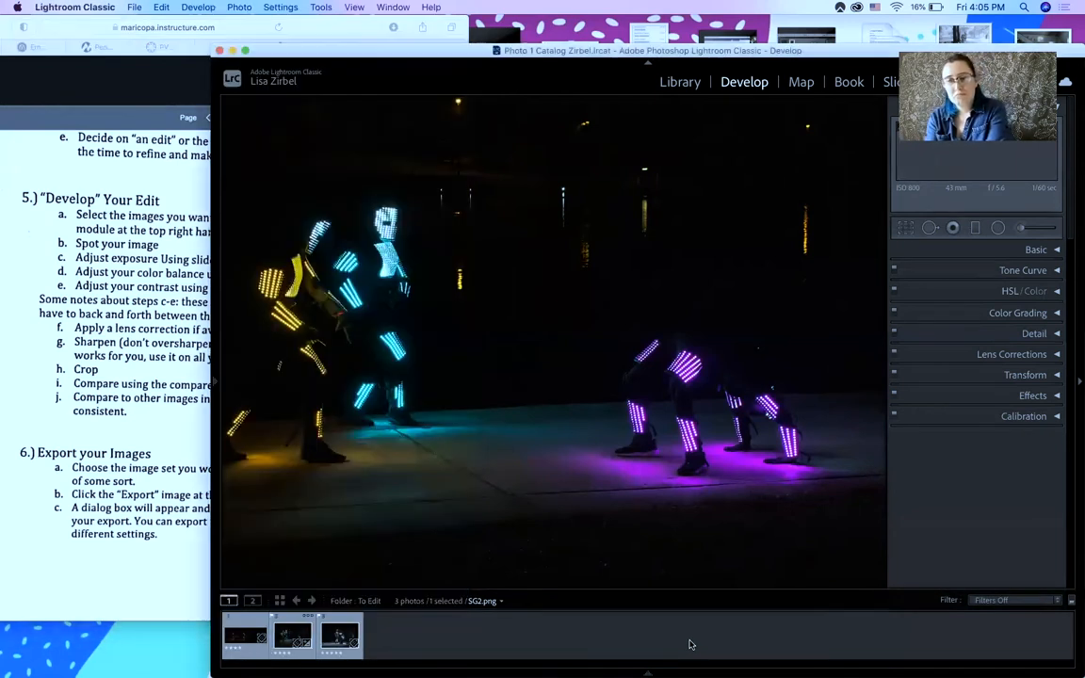
Look through the other photos in the To Edit folder, return to SG2.png and view it whole.
{"action": "left_click", "coordinate": [238, 648]}
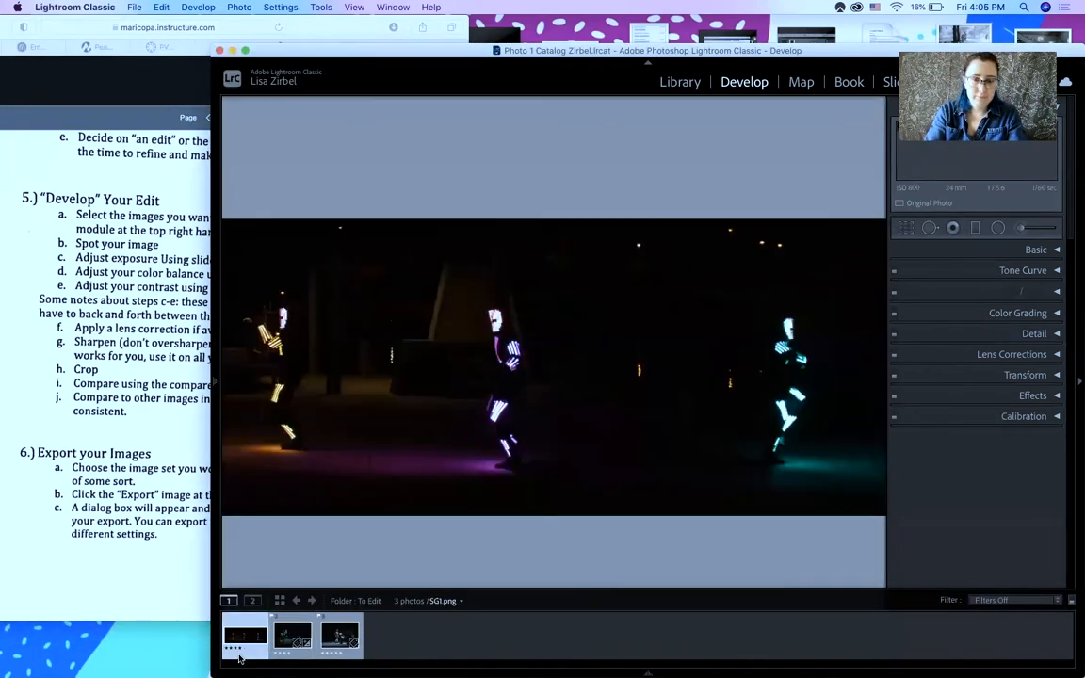
{"action": "left_click", "coordinate": [337, 645]}
{"action": "left_click", "coordinate": [305, 645]}
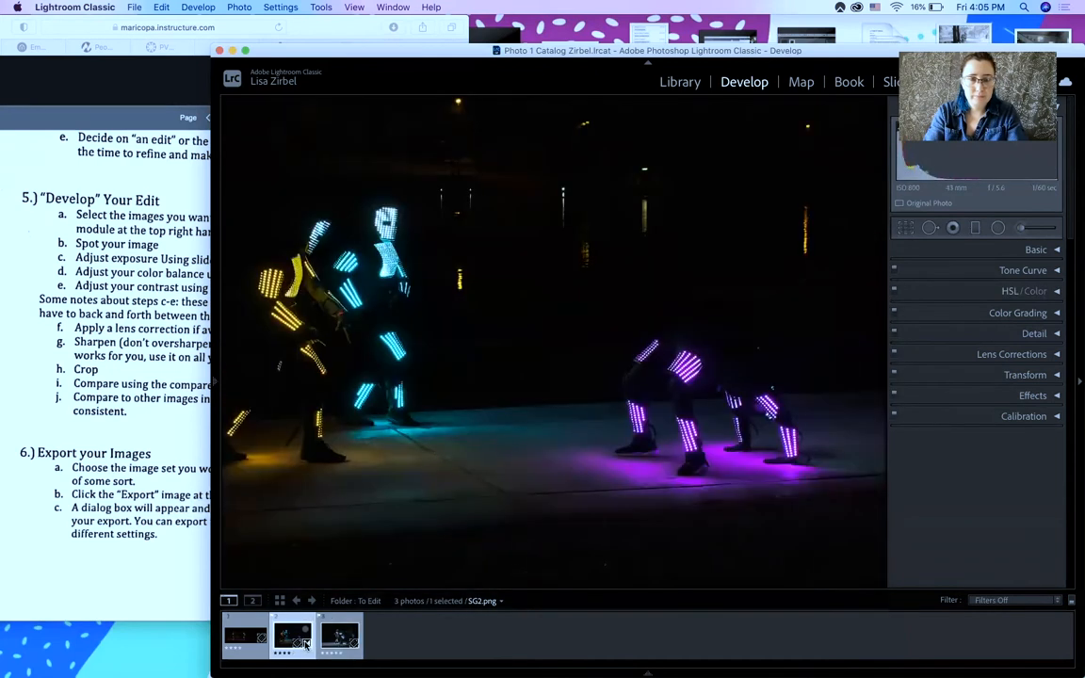
{"action": "left_click", "coordinate": [804, 410]}
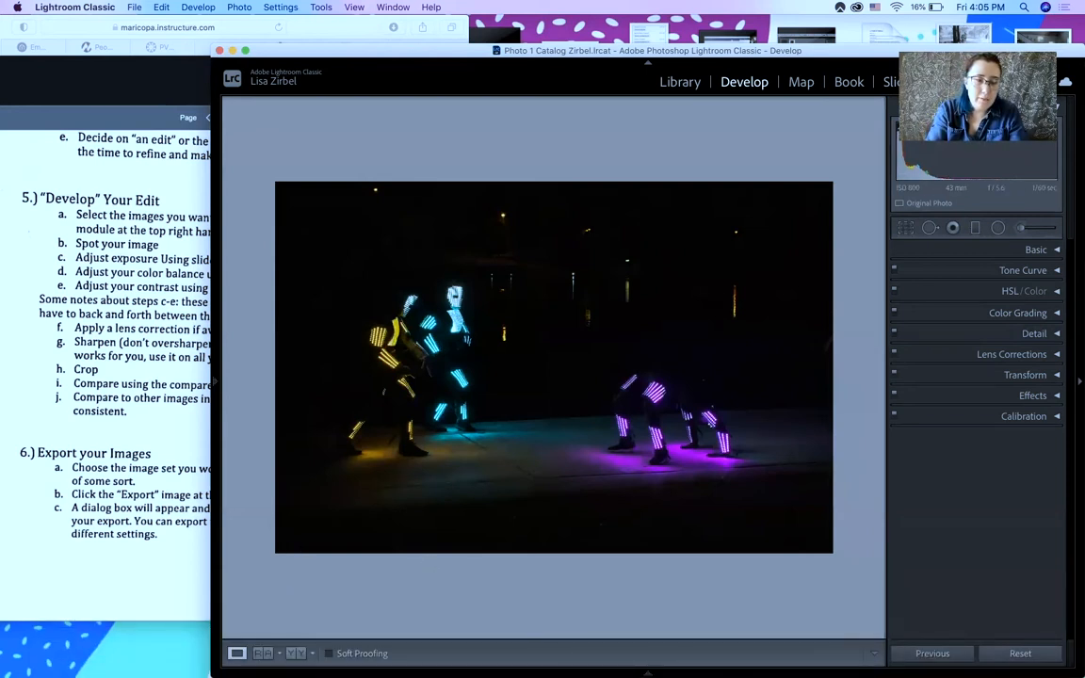
{"action": "mouse_move", "coordinate": [647, 675]}
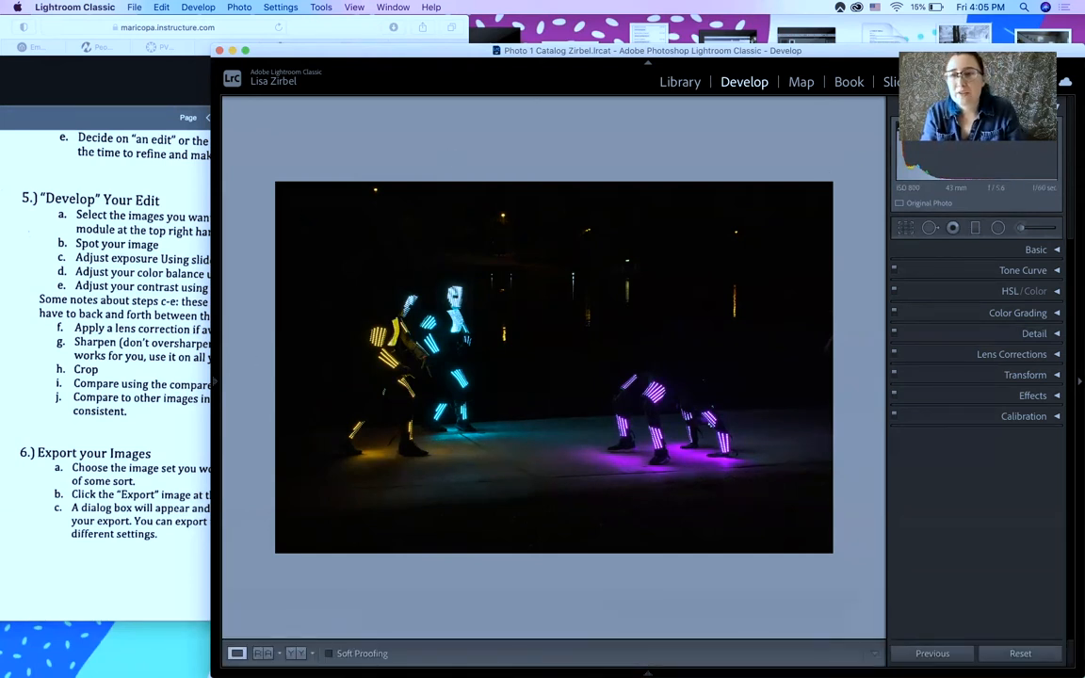
Try cropping dark areas off the photo's lower and upper edges, then restore the crop's full height.
{"action": "left_click", "coordinate": [906, 228]}
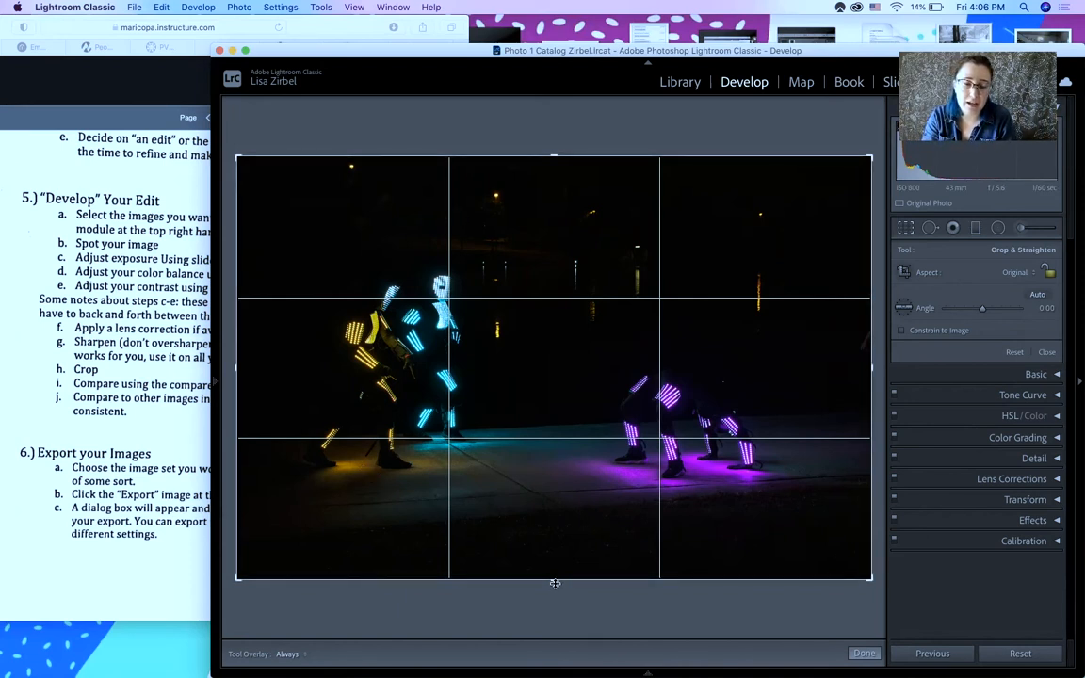
{"action": "left_click_drag", "start_coordinate": [555, 584], "coordinate": [554, 540]}
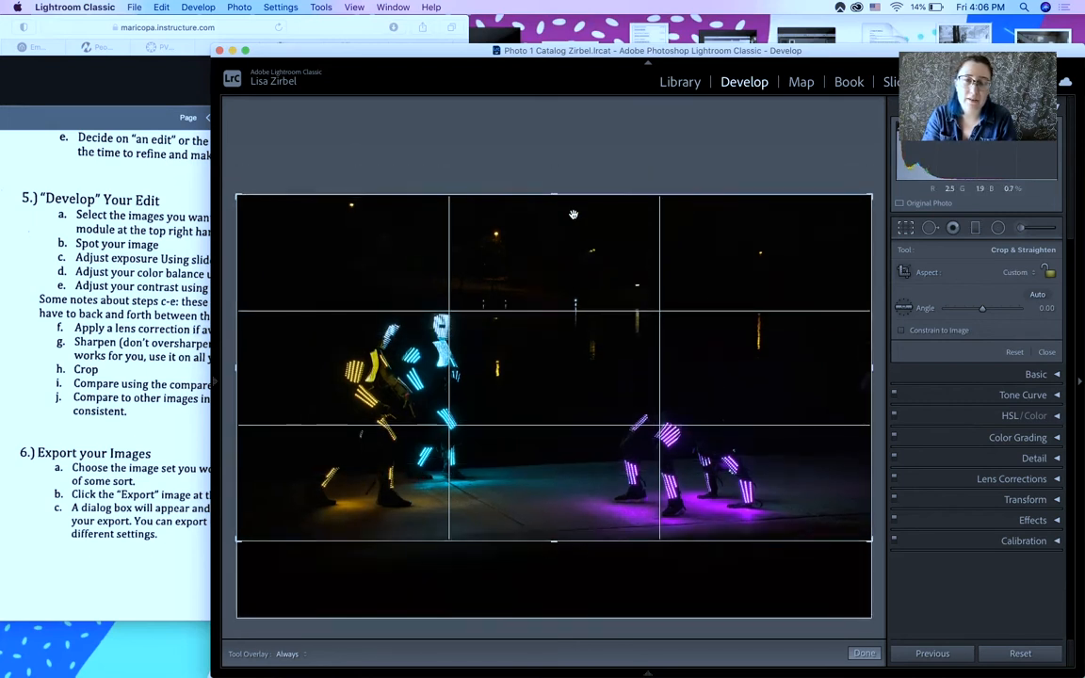
{"action": "left_click_drag", "start_coordinate": [573, 215], "coordinate": [572, 205]}
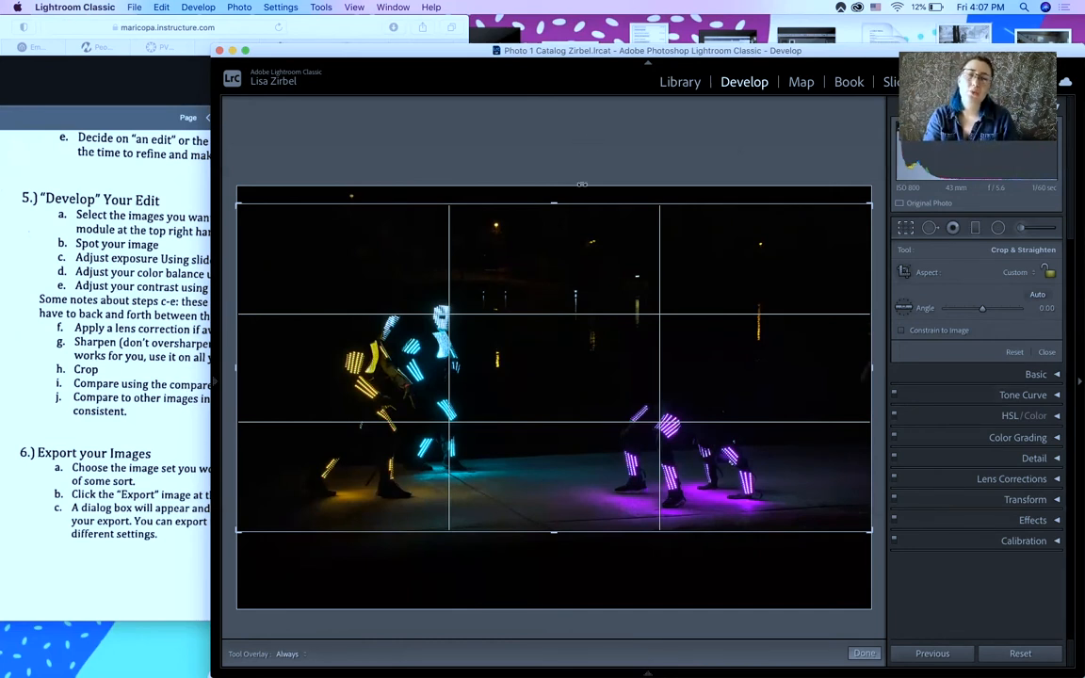
{"action": "left_click_drag", "start_coordinate": [554, 202], "coordinate": [553, 192]}
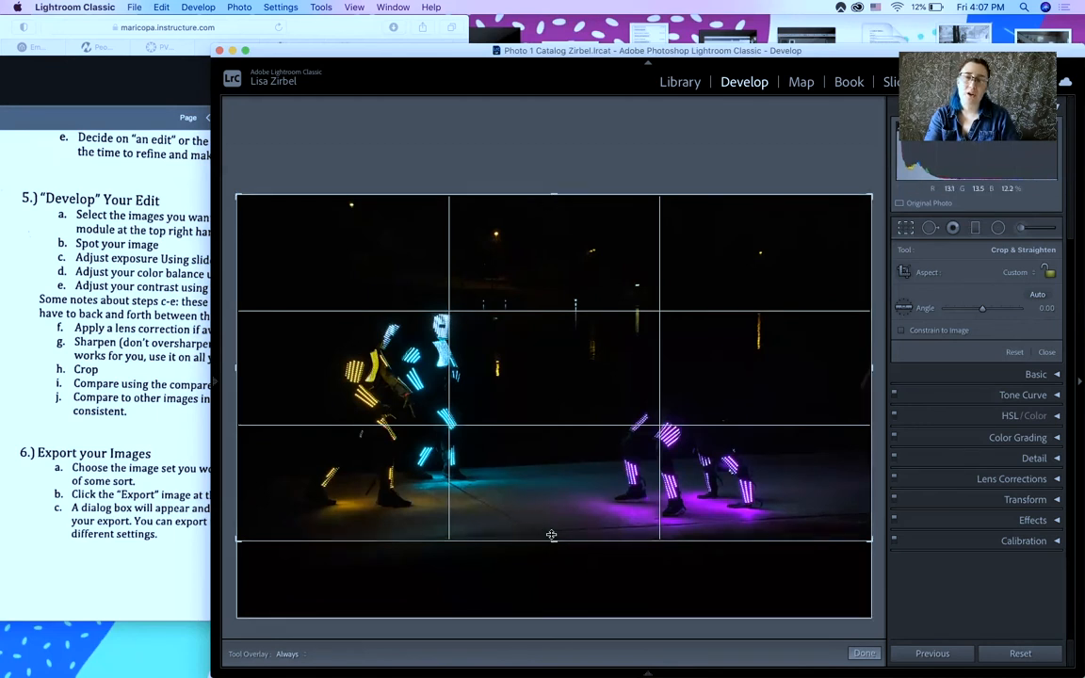
{"action": "left_click_drag", "start_coordinate": [552, 543], "coordinate": [543, 584]}
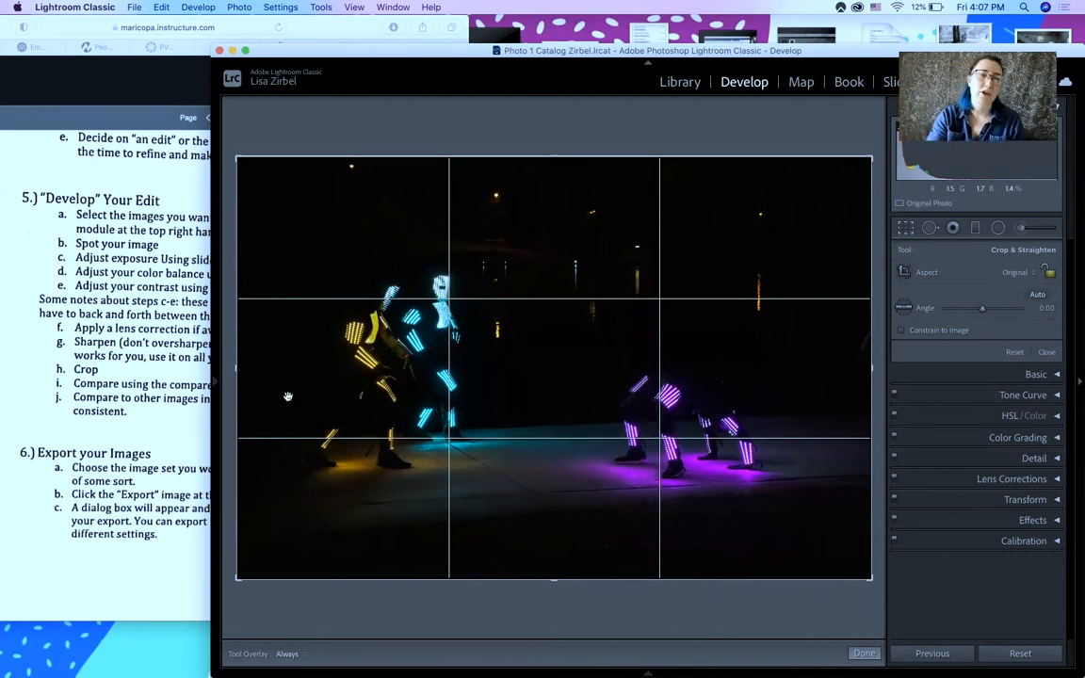
Try narrowing the crop from both sides until its edges sit tightly against the yellow-lit and purple-lit dancers.
{"action": "left_click_drag", "start_coordinate": [236, 368], "coordinate": [269, 372]}
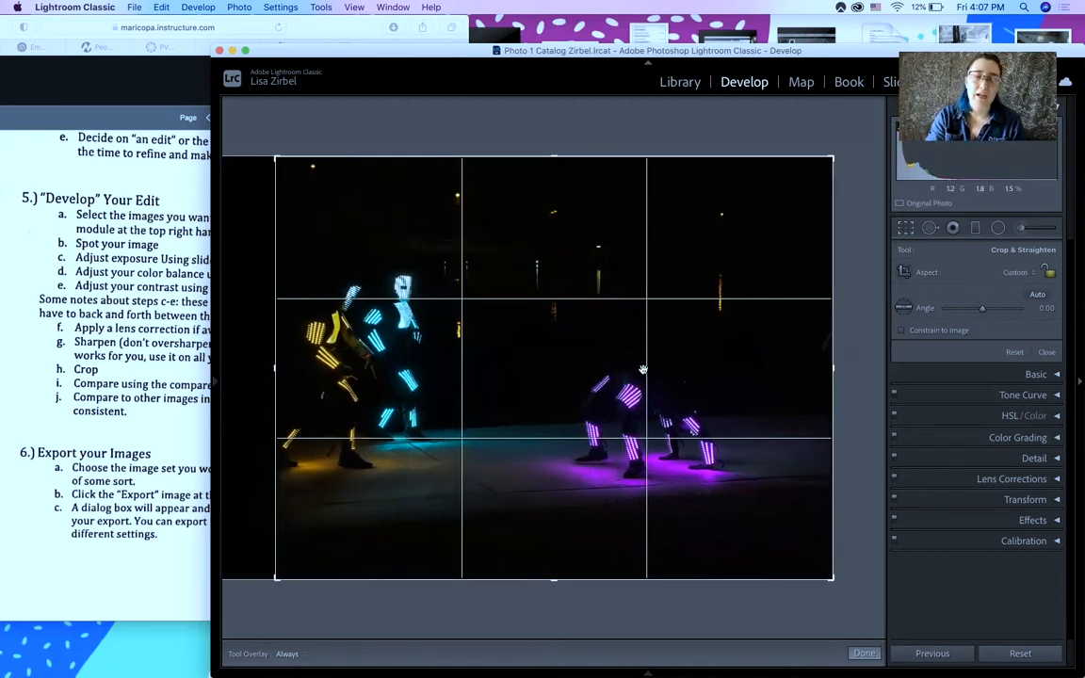
{"action": "left_click_drag", "start_coordinate": [834, 358], "coordinate": [785, 365]}
{"action": "left_click_drag", "start_coordinate": [320, 370], "coordinate": [316, 369]}
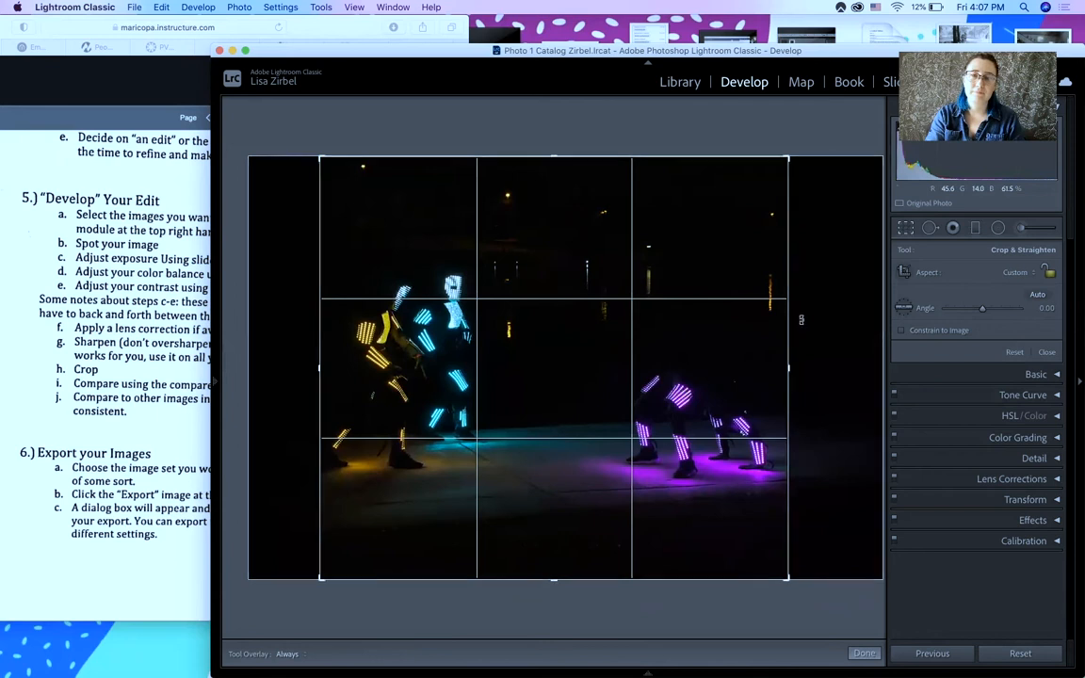
{"action": "left_click_drag", "start_coordinate": [787, 366], "coordinate": [783, 367]}
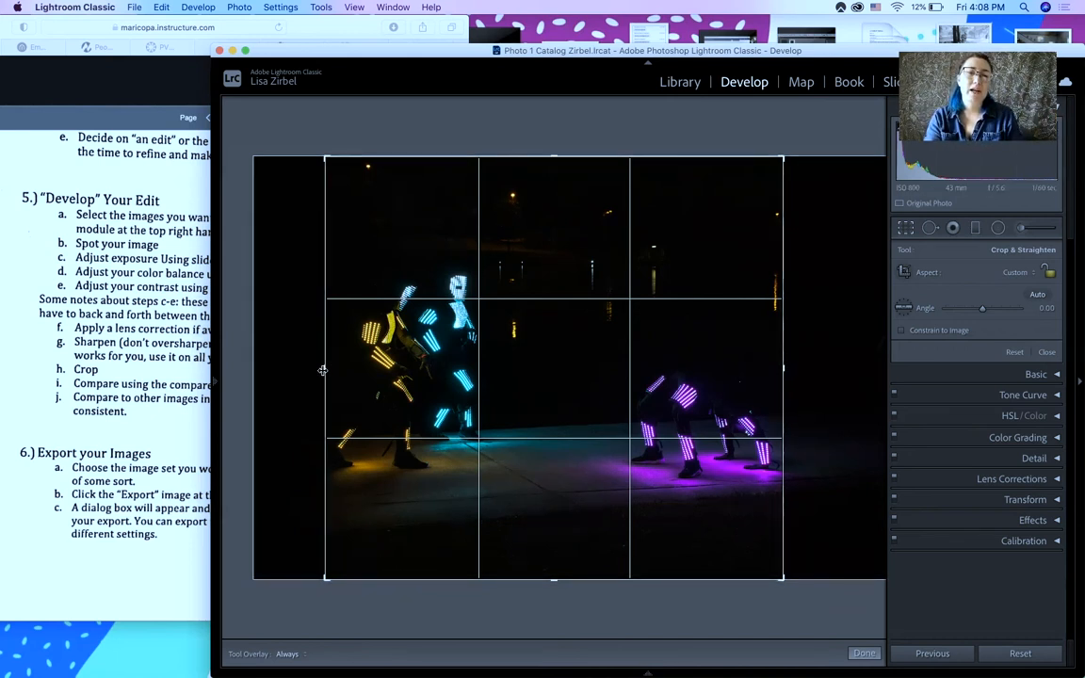
{"action": "left_click_drag", "start_coordinate": [322, 370], "coordinate": [323, 369]}
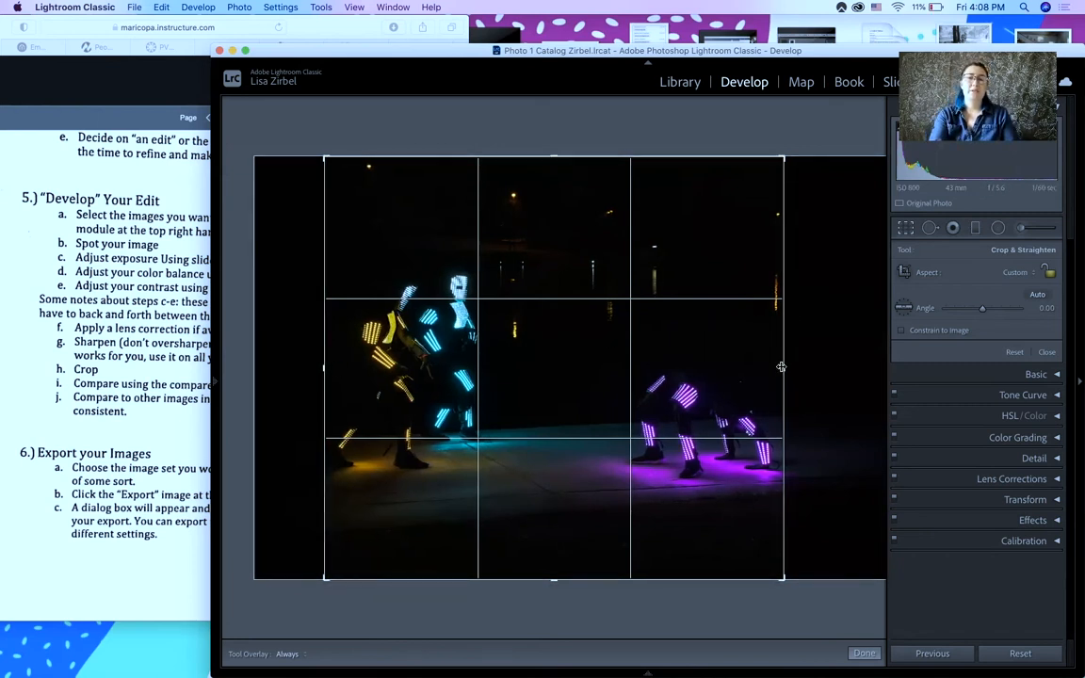
{"action": "left_click_drag", "start_coordinate": [781, 367], "coordinate": [783, 367]}
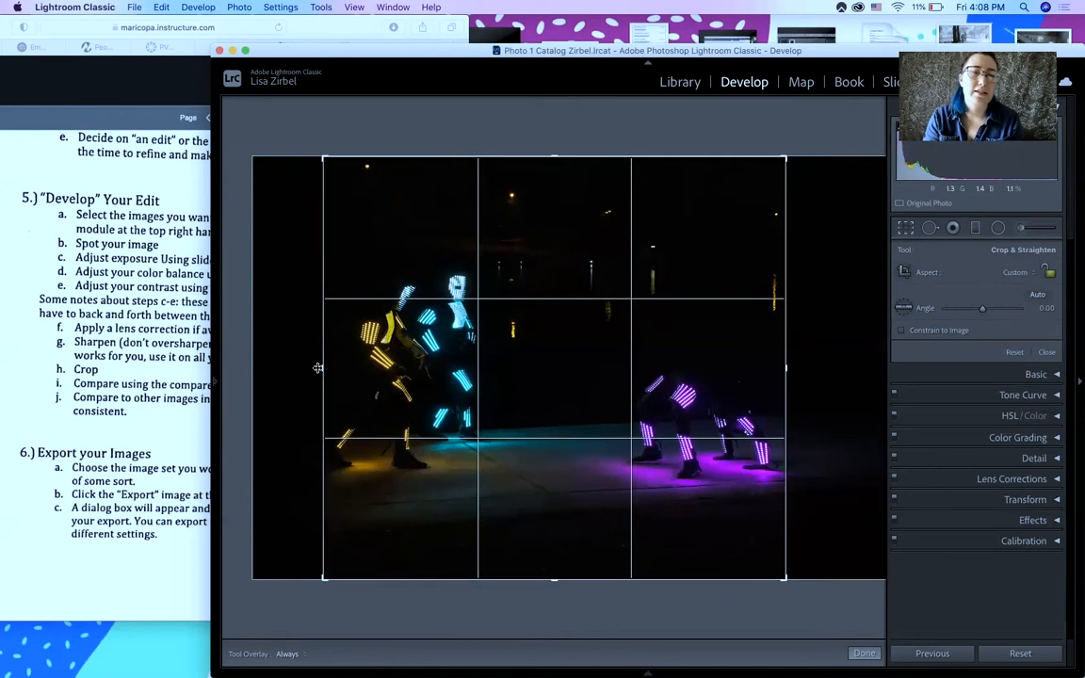
Widen the crop back to the photo's original frame on both sides and finish cropping.
{"action": "left_click_drag", "start_coordinate": [322, 366], "coordinate": [286, 366]}
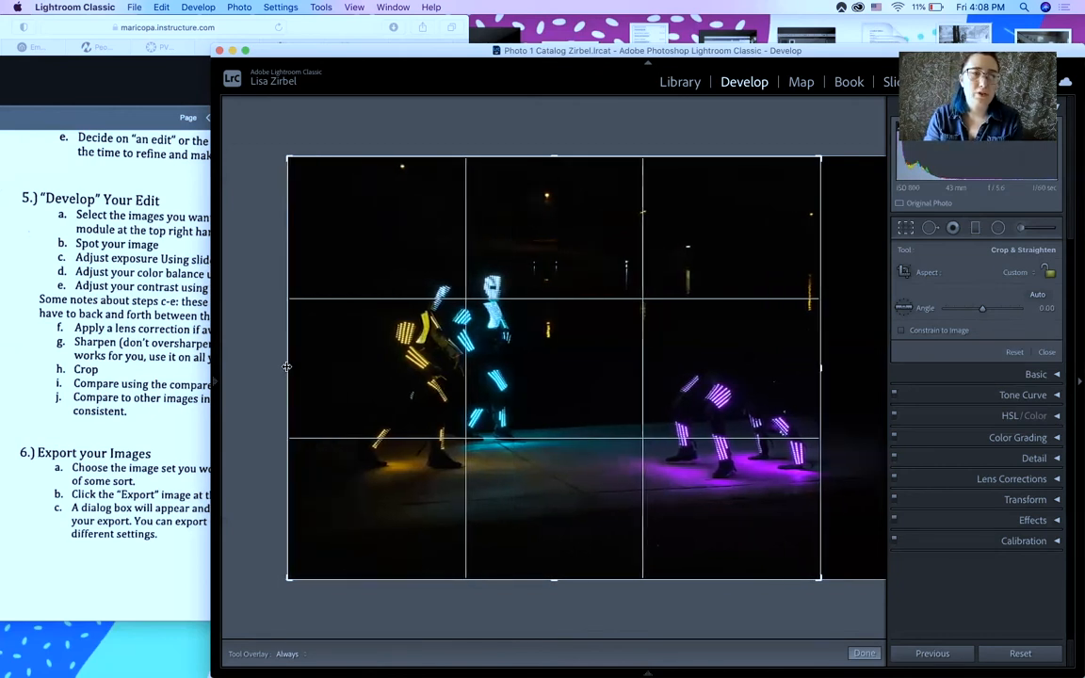
{"action": "left_click_drag", "start_coordinate": [821, 366], "coordinate": [875, 366]}
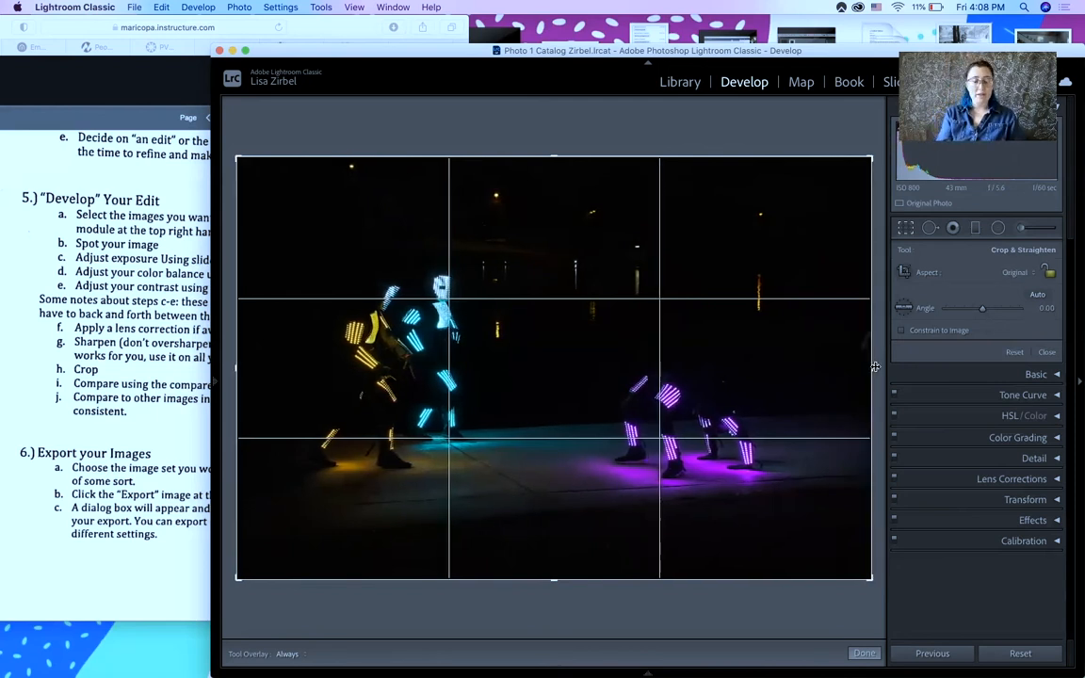
{"action": "key", "text": "Return"}
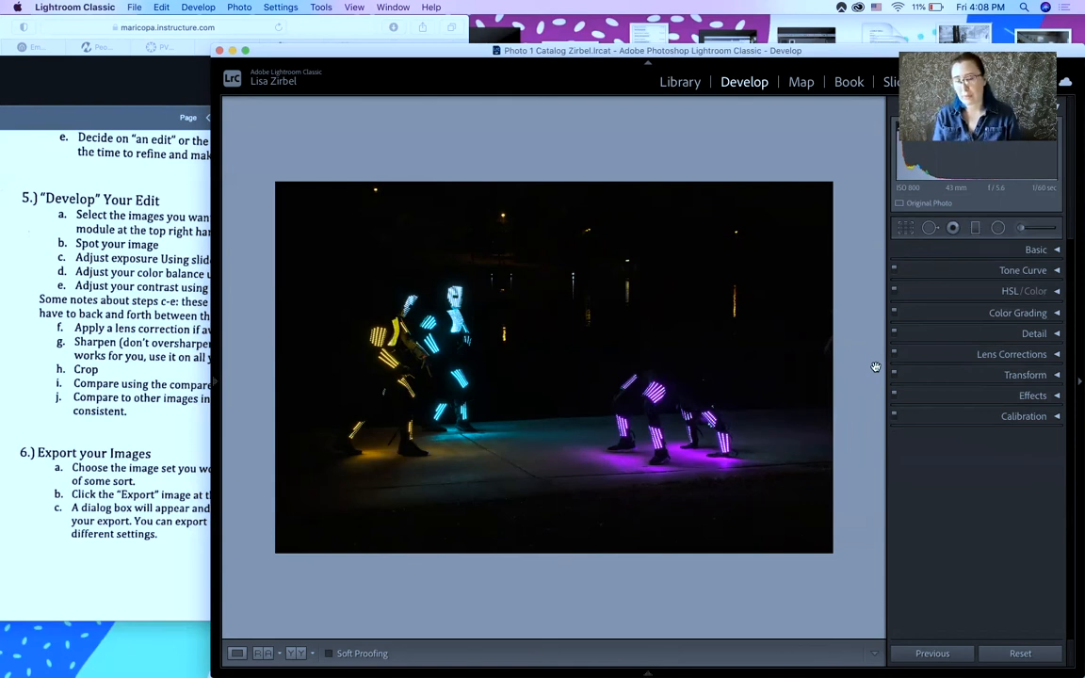
Crop the photo slightly tighter from two opposite corners, trimming the dark surroundings while keeping space around the dancers, and apply the crop.
{"action": "left_click", "coordinate": [678, 307]}
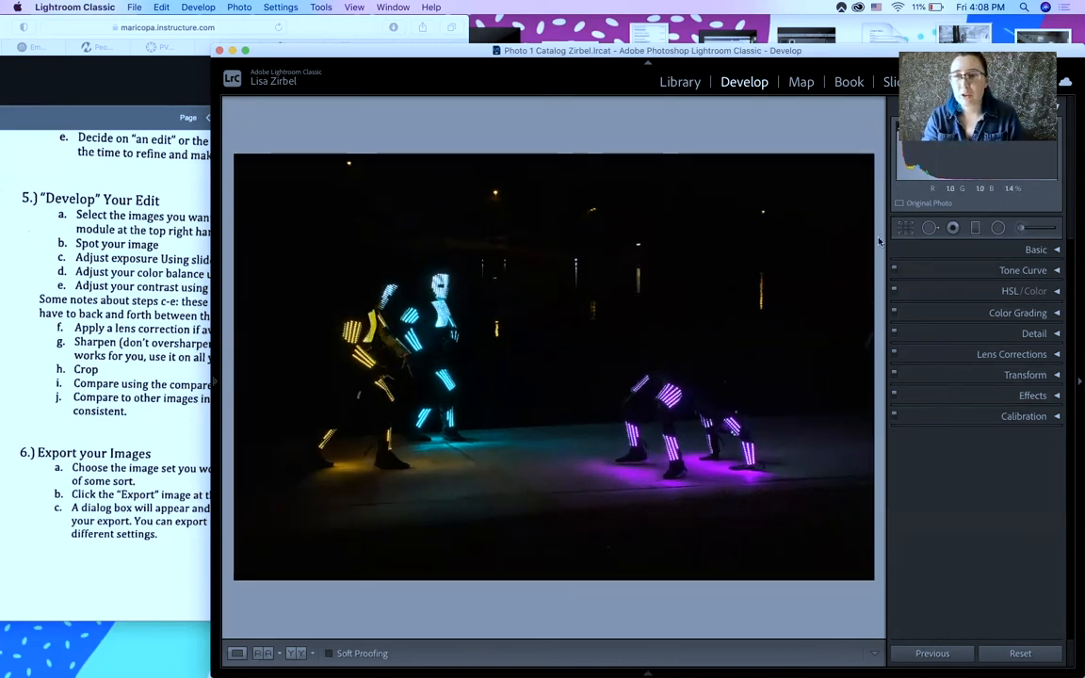
{"action": "left_click", "coordinate": [908, 228]}
{"action": "mouse_move", "coordinate": [870, 578]}
{"action": "left_mouse_down"}
{"action": "mouse_move", "coordinate": [834, 547]}
{"action": "mouse_move", "coordinate": [875, 579]}
{"action": "mouse_move", "coordinate": [854, 567]}
{"action": "left_mouse_up"}
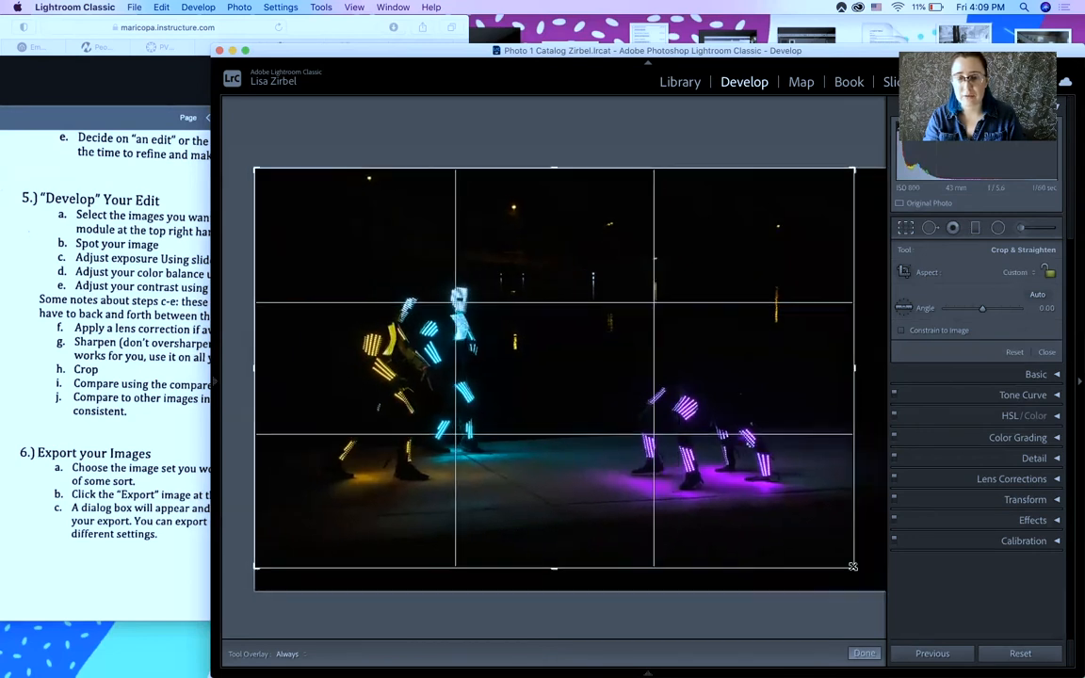
{"action": "left_click_drag", "start_coordinate": [257, 171], "coordinate": [265, 172]}
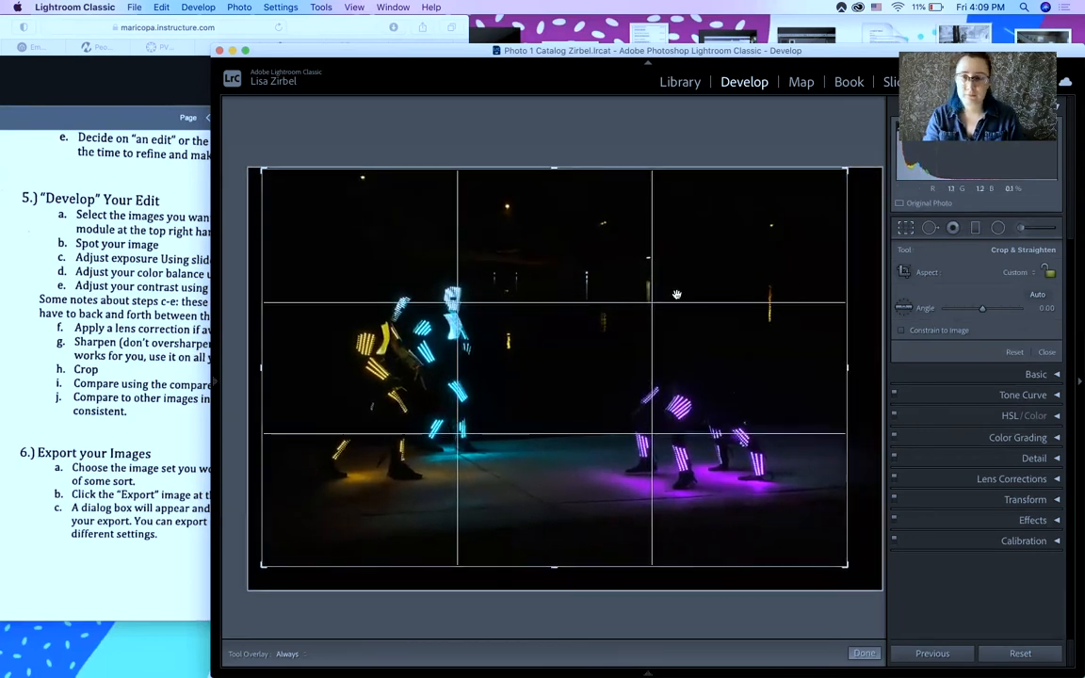
{"action": "left_click_drag", "start_coordinate": [847, 566], "coordinate": [840, 558]}
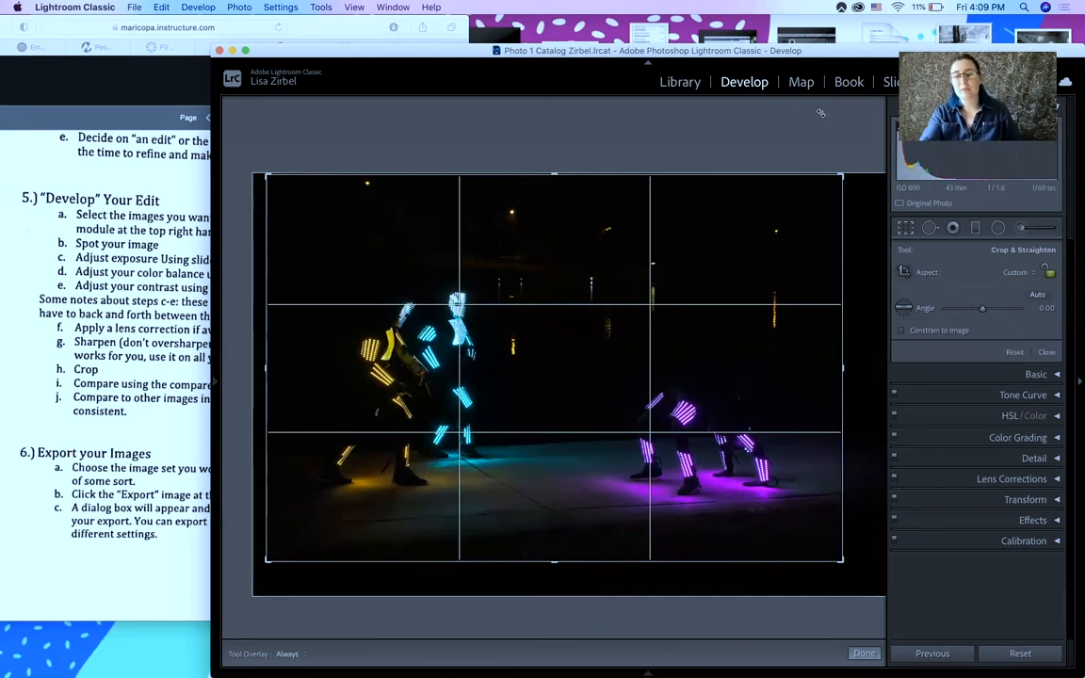
{"action": "key", "text": "Return"}
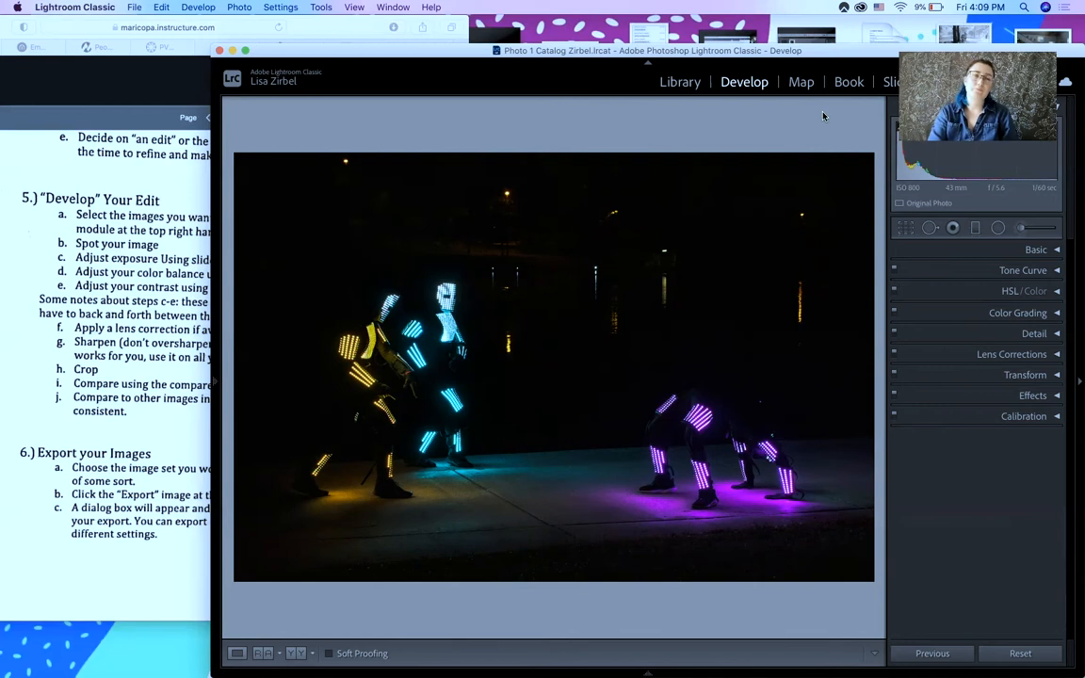
Check the handout, then look through SG3.png and SG1.png in the To Edit folder for consistency with the cropped photo.
{"action": "left_click", "coordinate": [135, 454]}
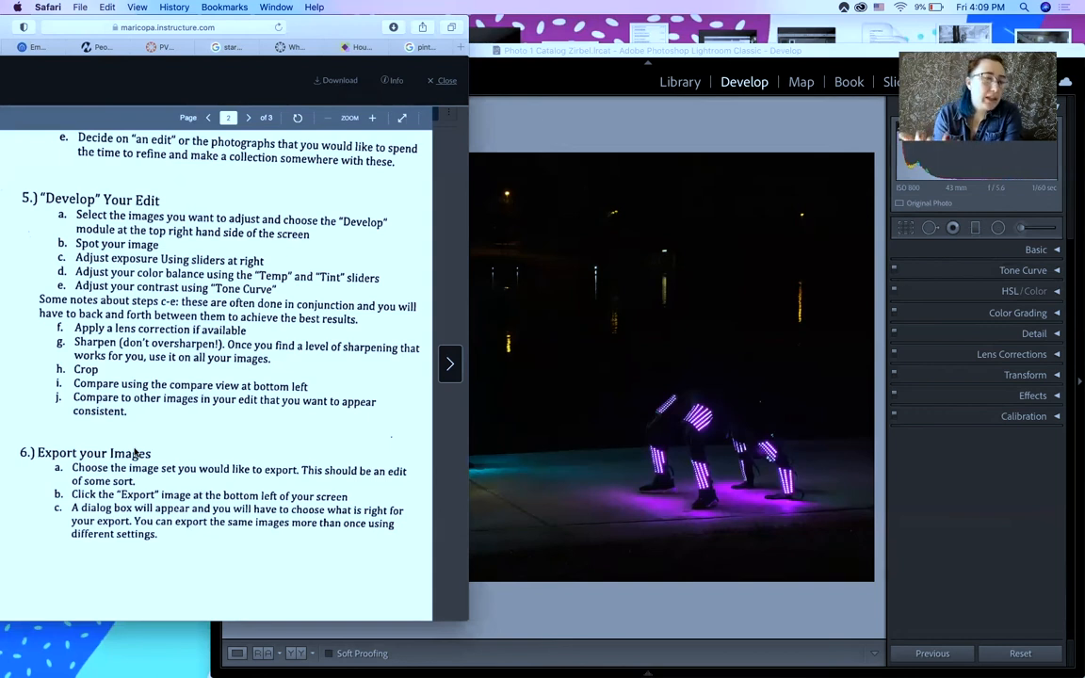
{"action": "left_click", "coordinate": [507, 577]}
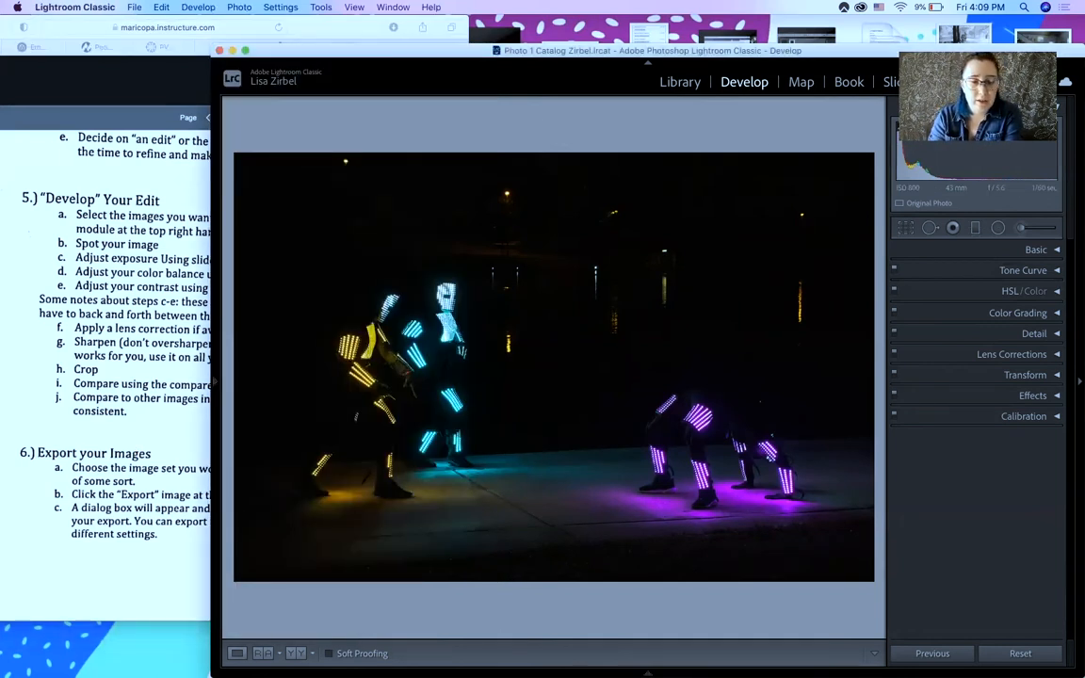
{"action": "left_click", "coordinate": [341, 631]}
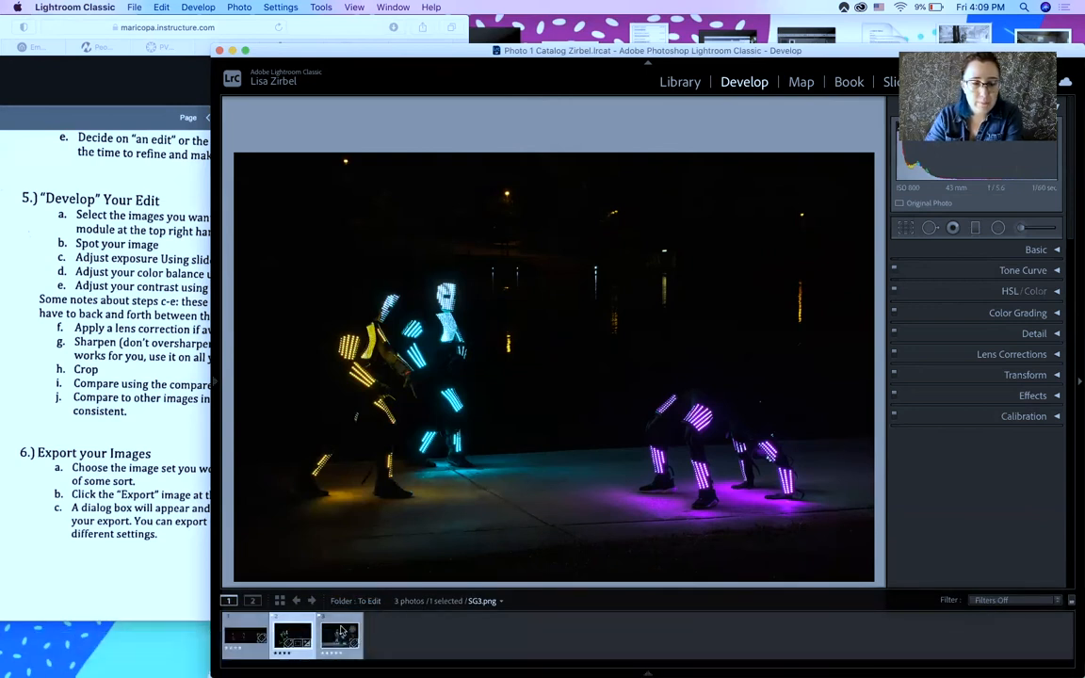
{"action": "left_click", "coordinate": [256, 633]}
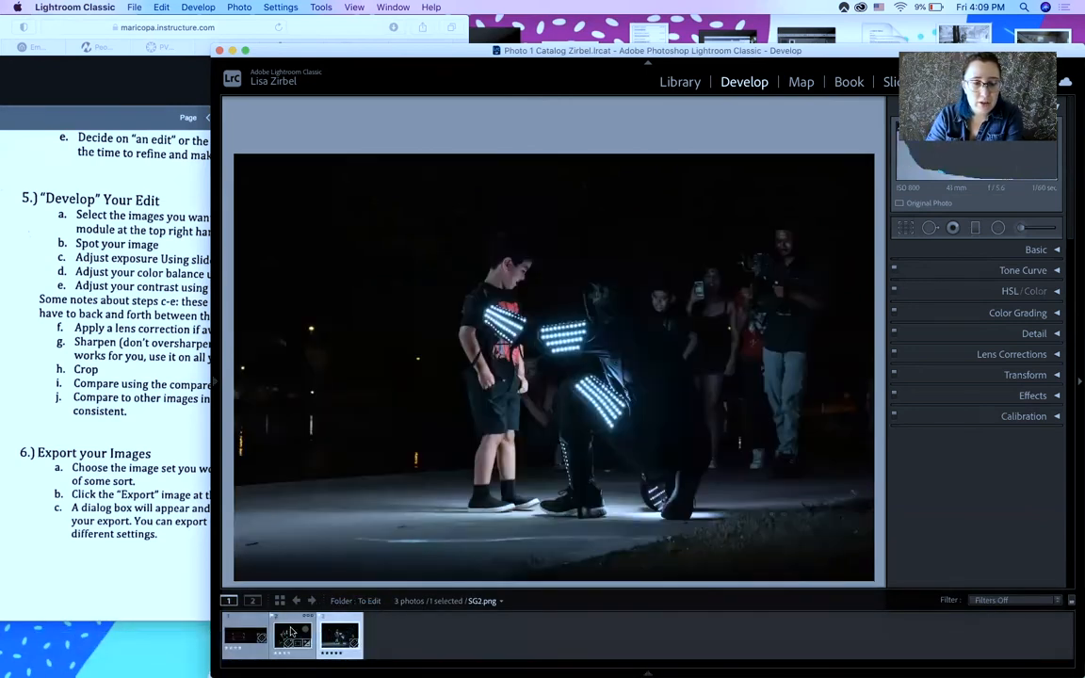
{"action": "left_click", "coordinate": [256, 633]}
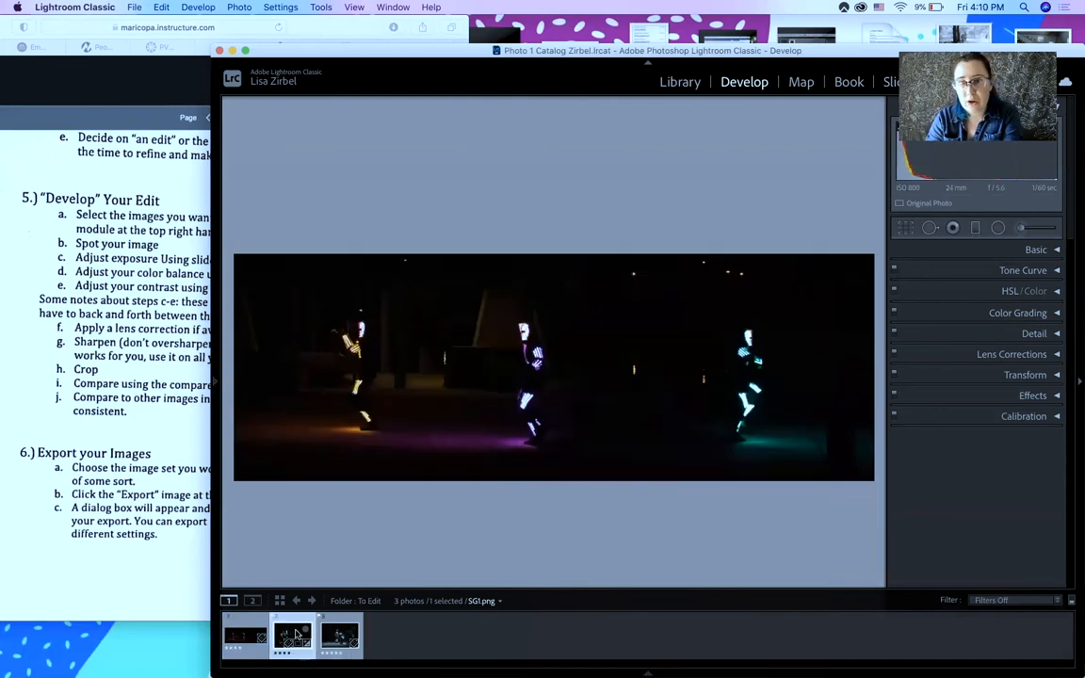
{"action": "left_click", "coordinate": [341, 633]}
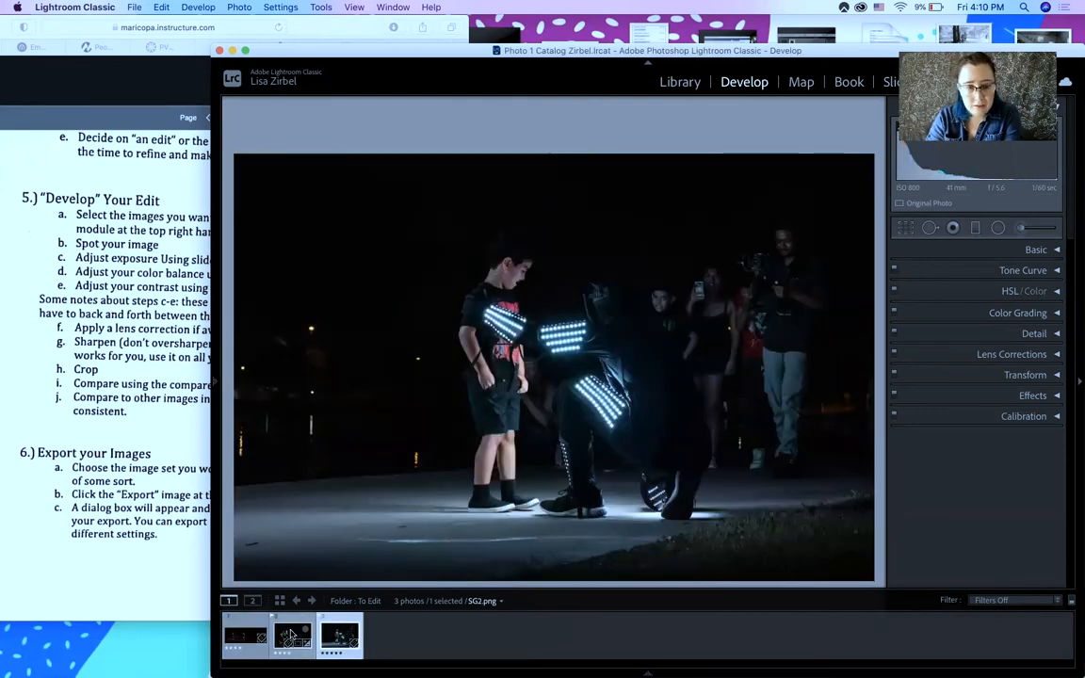
Show SG2.png and SG3.png side by side in the Library's Compare view.
{"action": "left_click", "coordinate": [279, 601]}
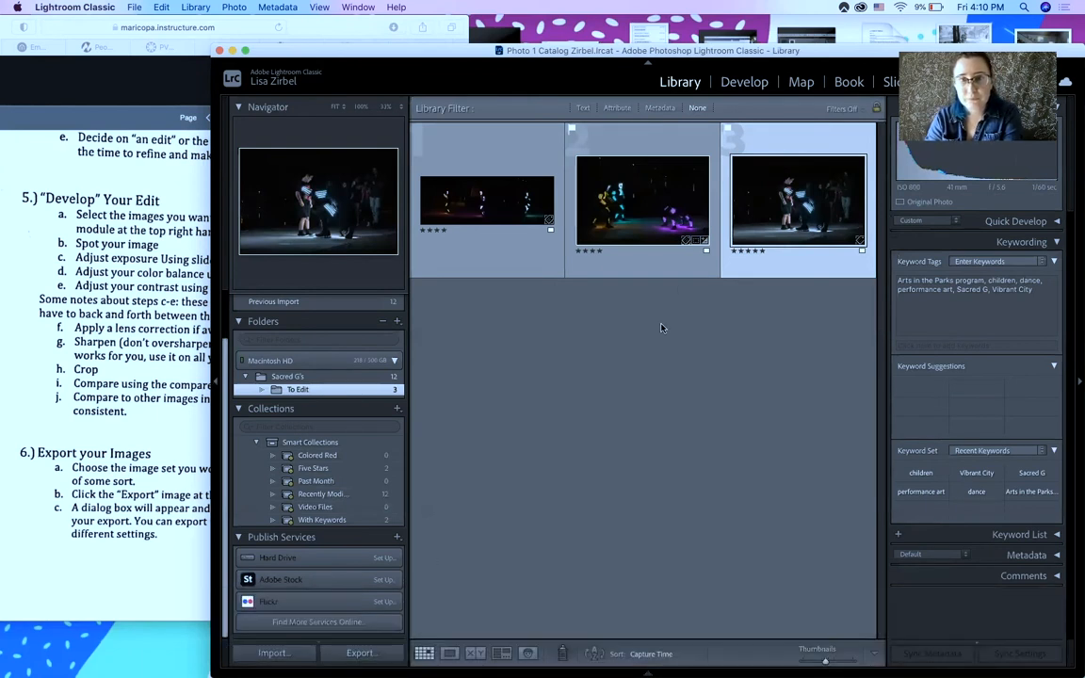
{"action": "left_click_drag", "start_coordinate": [400, 48], "coordinate": [359, 23]}
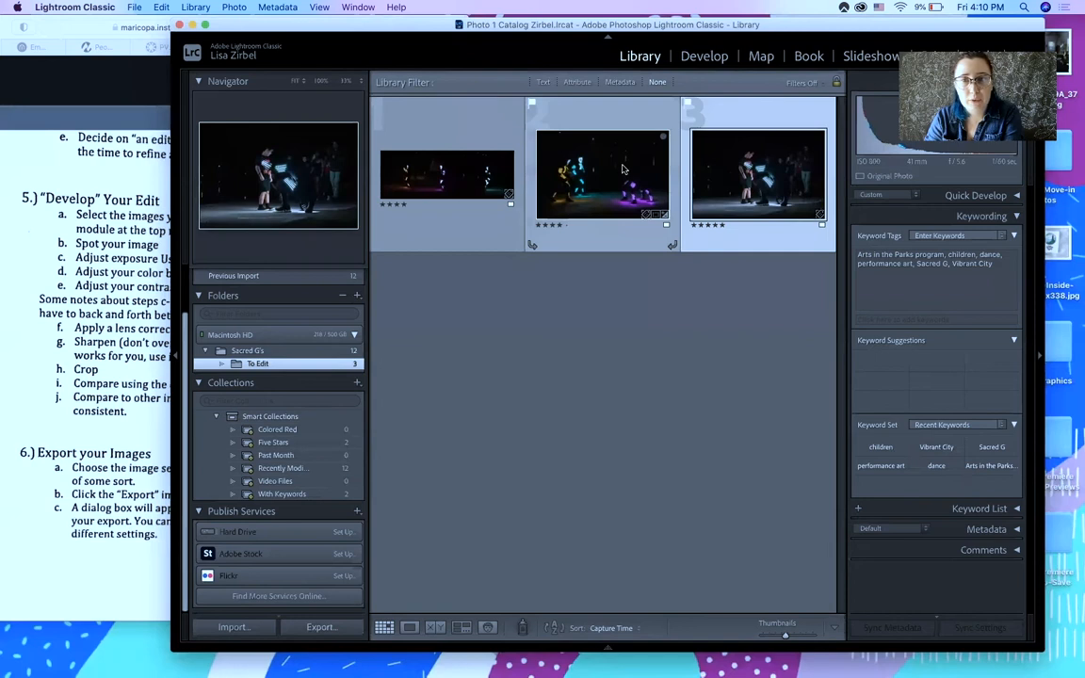
{"action": "left_click", "coordinate": [561, 151]}
{"action": "left_click", "coordinate": [726, 175], "text": "shift"}
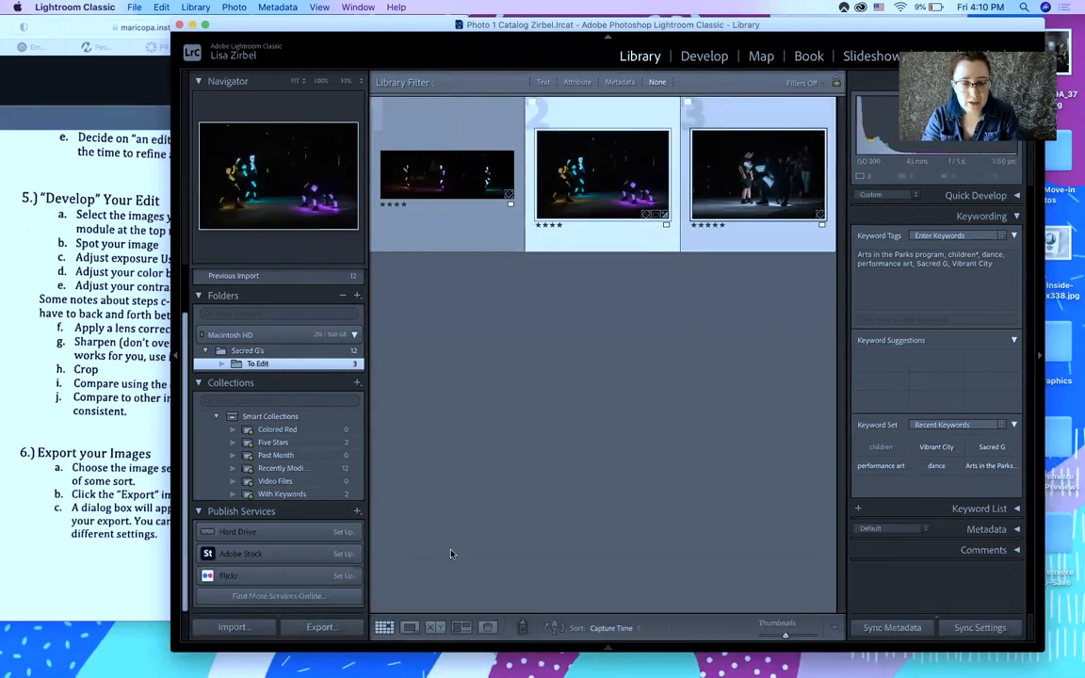
{"action": "left_click", "coordinate": [436, 627]}
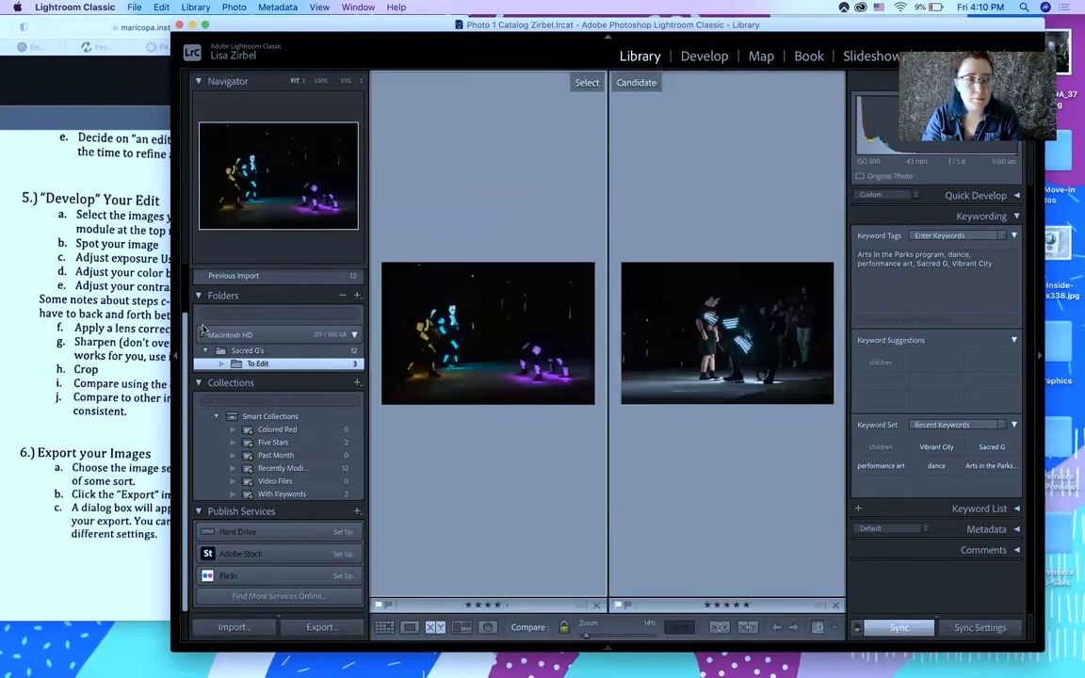
Enlarge the compared photos by hiding the Navigator and folders, zooming to 25% and widening the window.
{"action": "left_click", "coordinate": [175, 355]}
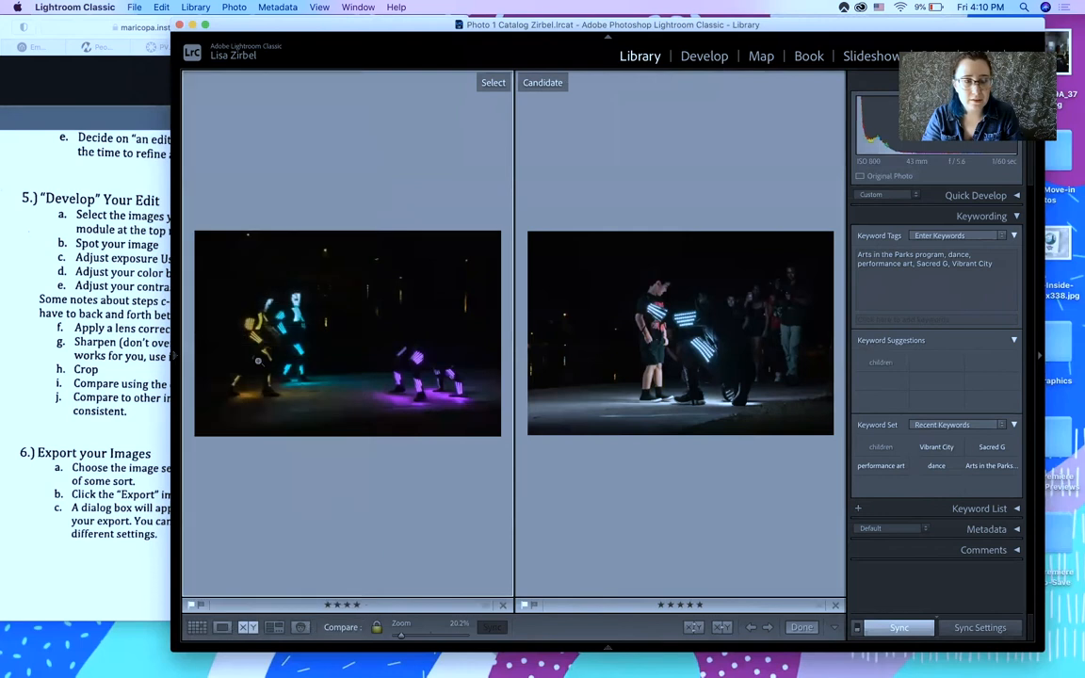
{"action": "key", "text": "super+="}
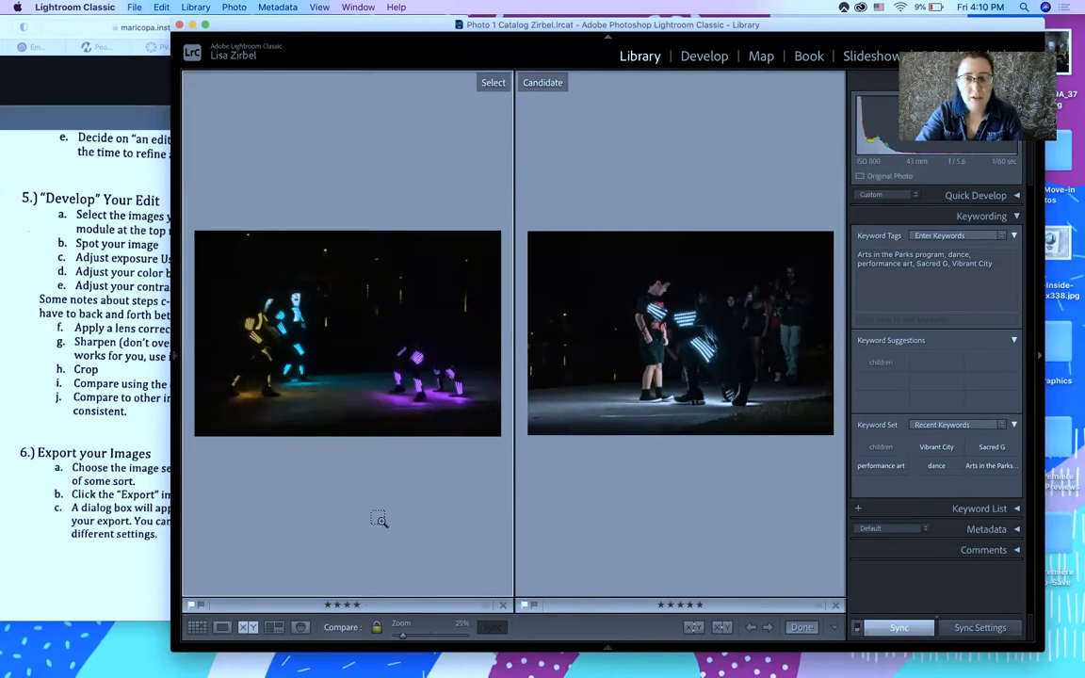
{"action": "left_click_drag", "start_coordinate": [166, 489], "coordinate": [5, 468]}
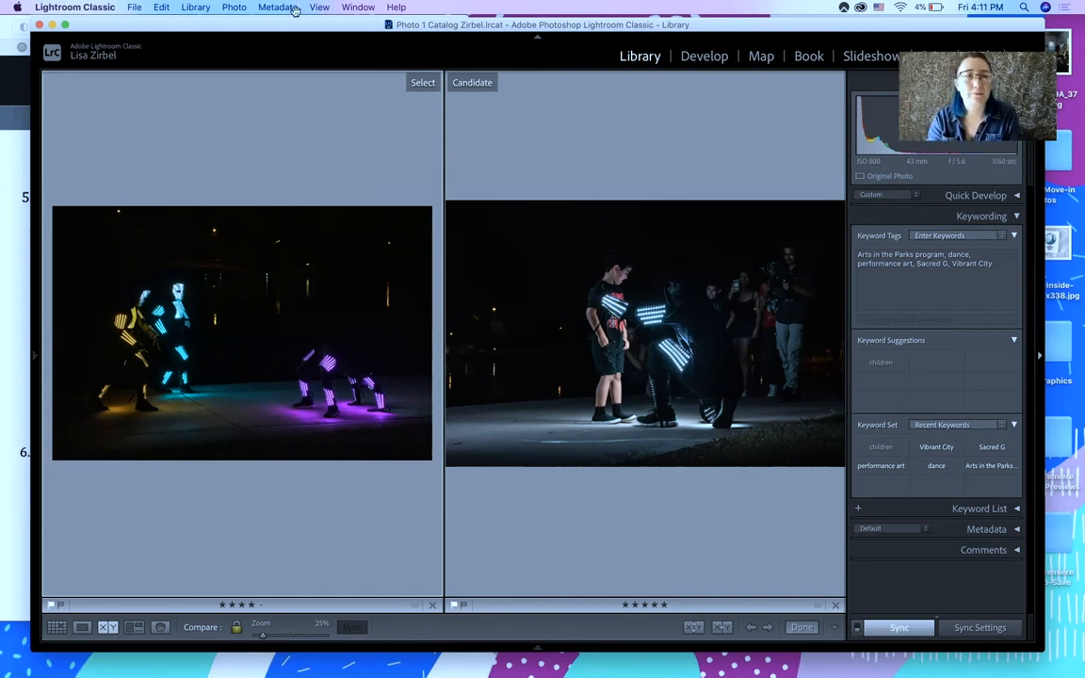
Uncover the handout's compare and export instructions, then bring back the Navigator and folders beside the compared photos.
{"action": "left_click_drag", "start_coordinate": [293, 20], "coordinate": [701, 27]}
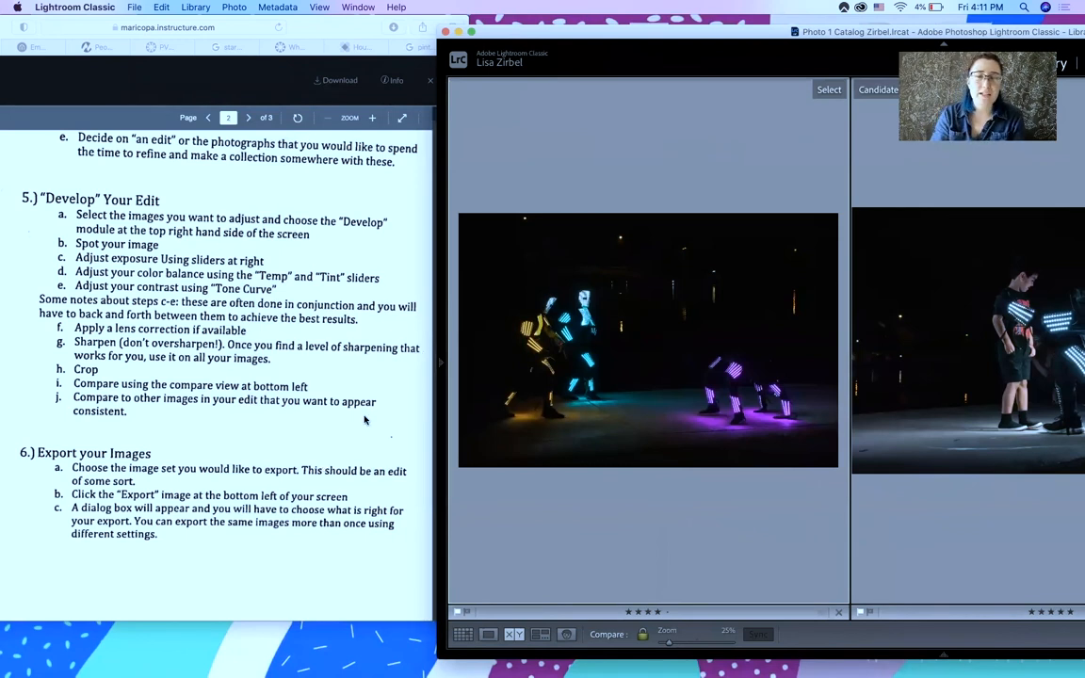
{"action": "mouse_move", "coordinate": [444, 367]}
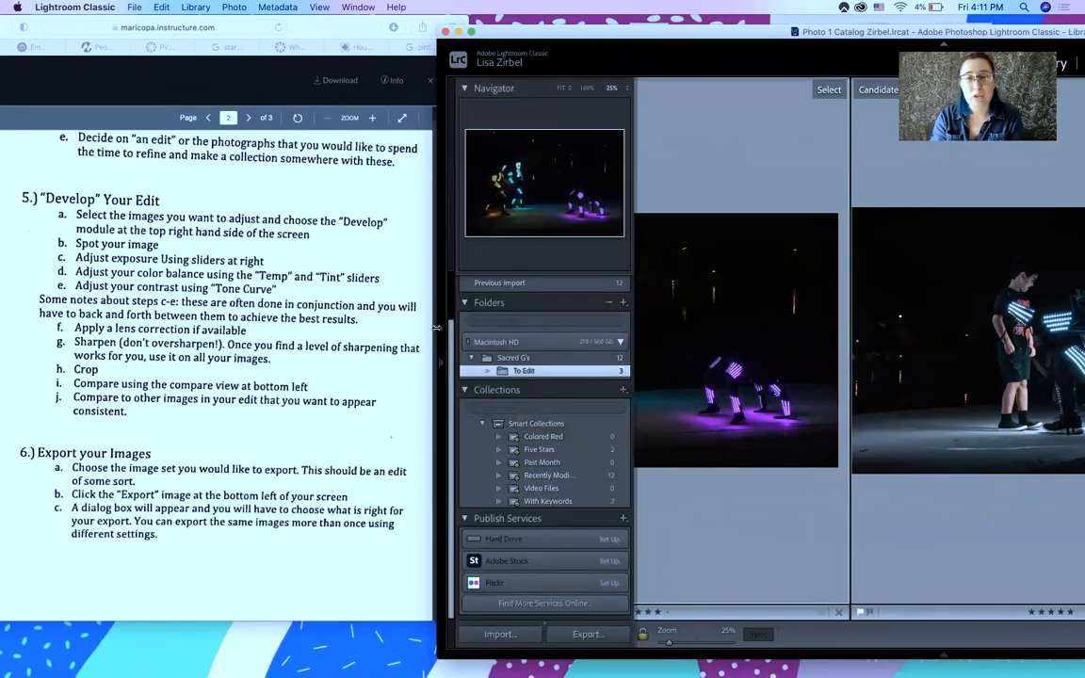
{"action": "left_click_drag", "start_coordinate": [447, 38], "coordinate": [92, 31]}
{"action": "mouse_move", "coordinate": [90, 334]}
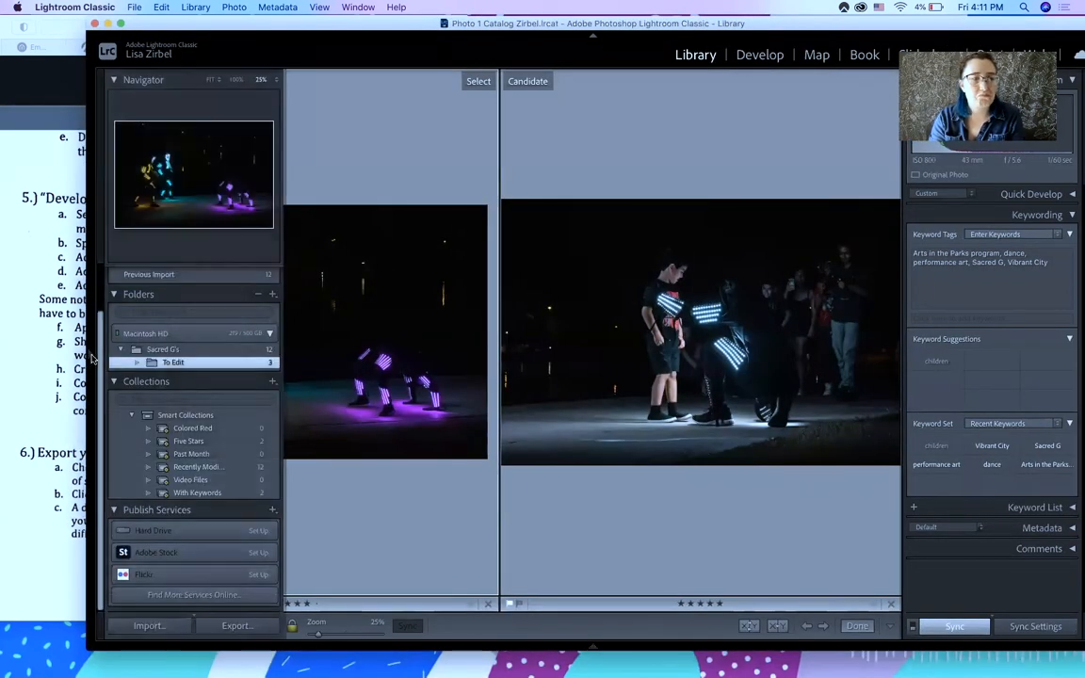
{"action": "left_click", "coordinate": [91, 357]}
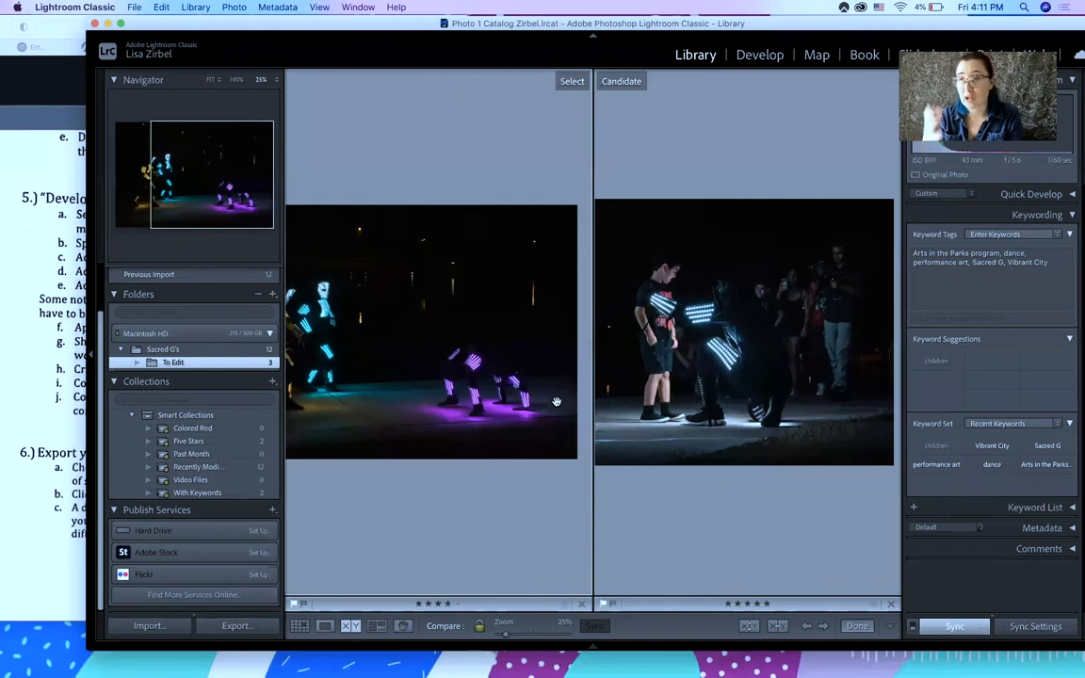
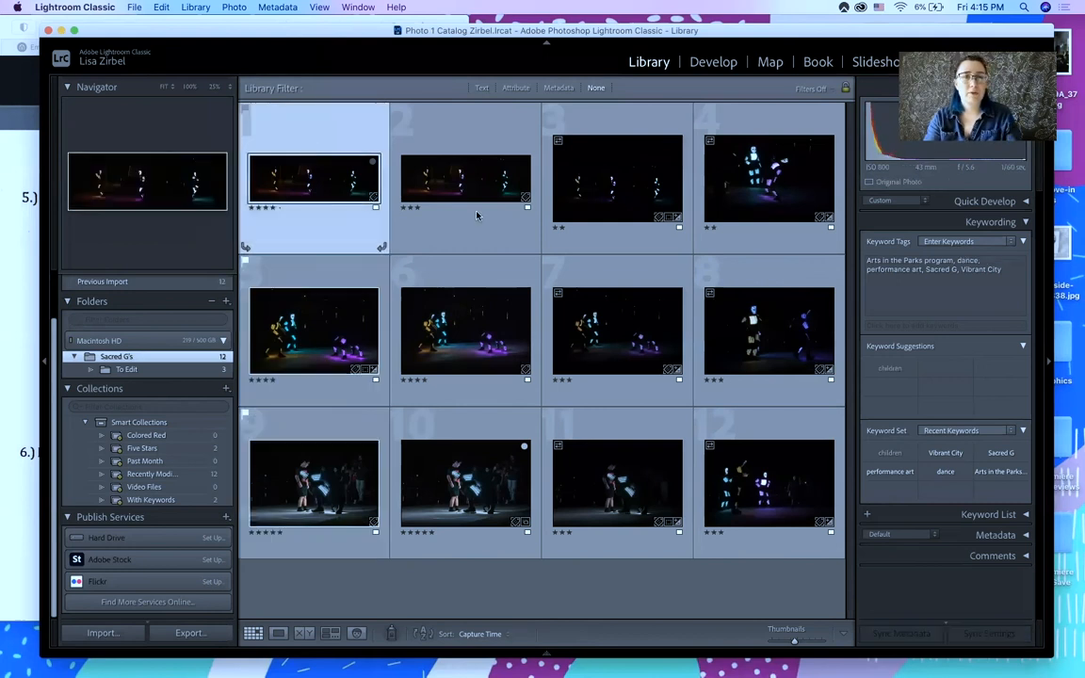
Select all the photos in the Sacred G's folder and open them in the Print module.
{"action": "left_click", "coordinate": [774, 438], "text": "shift"}
{"action": "left_click_drag", "start_coordinate": [466, 32], "coordinate": [353, 77]}
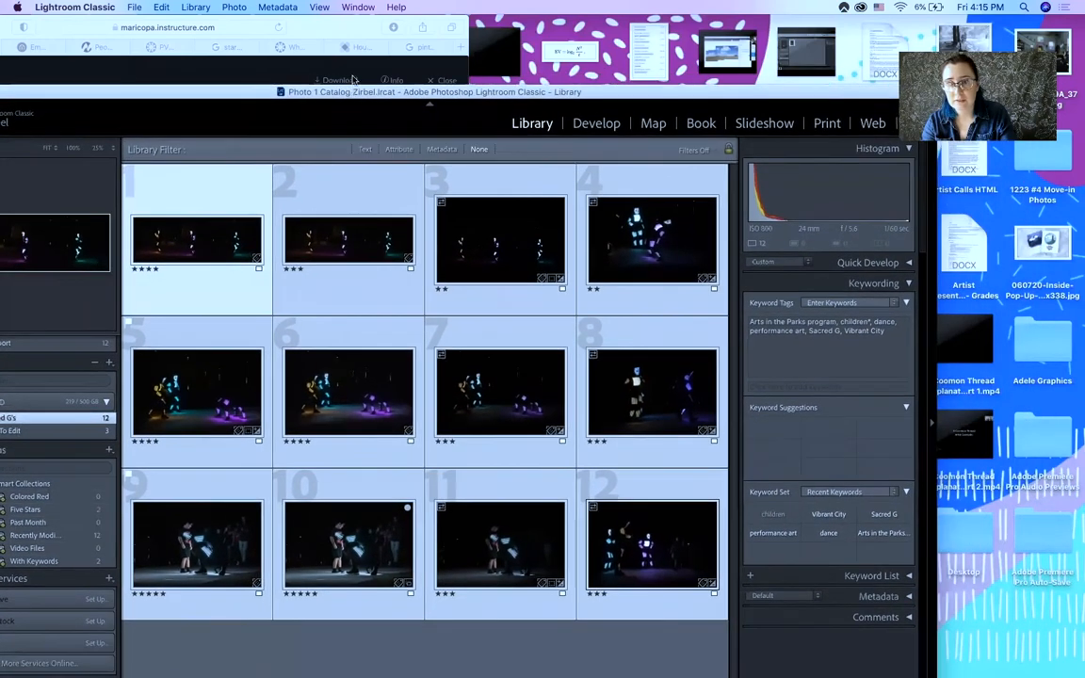
{"action": "left_click", "coordinate": [830, 108]}
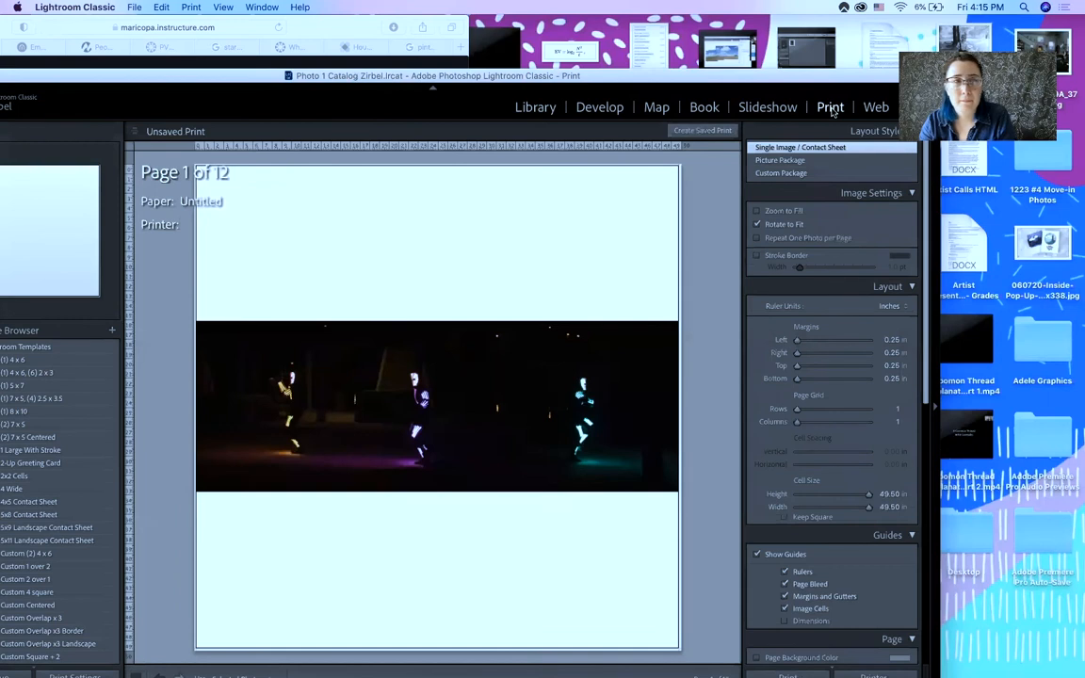
{"action": "left_click_drag", "start_coordinate": [180, 74], "coordinate": [301, 138]}
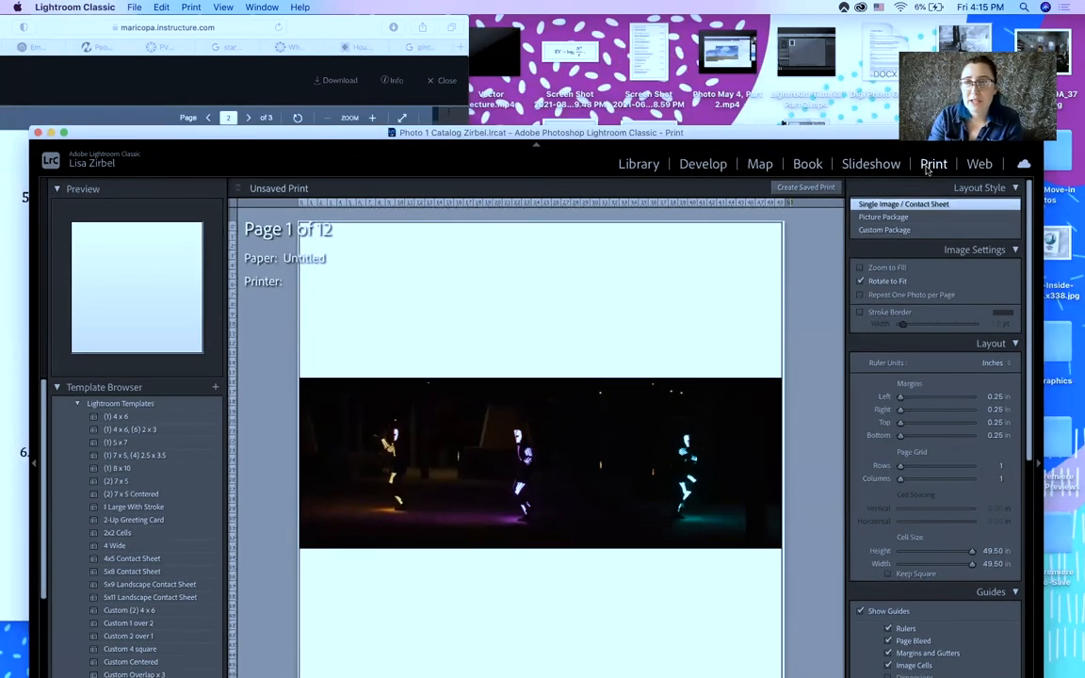
{"action": "left_click_drag", "start_coordinate": [245, 134], "coordinate": [239, 68]}
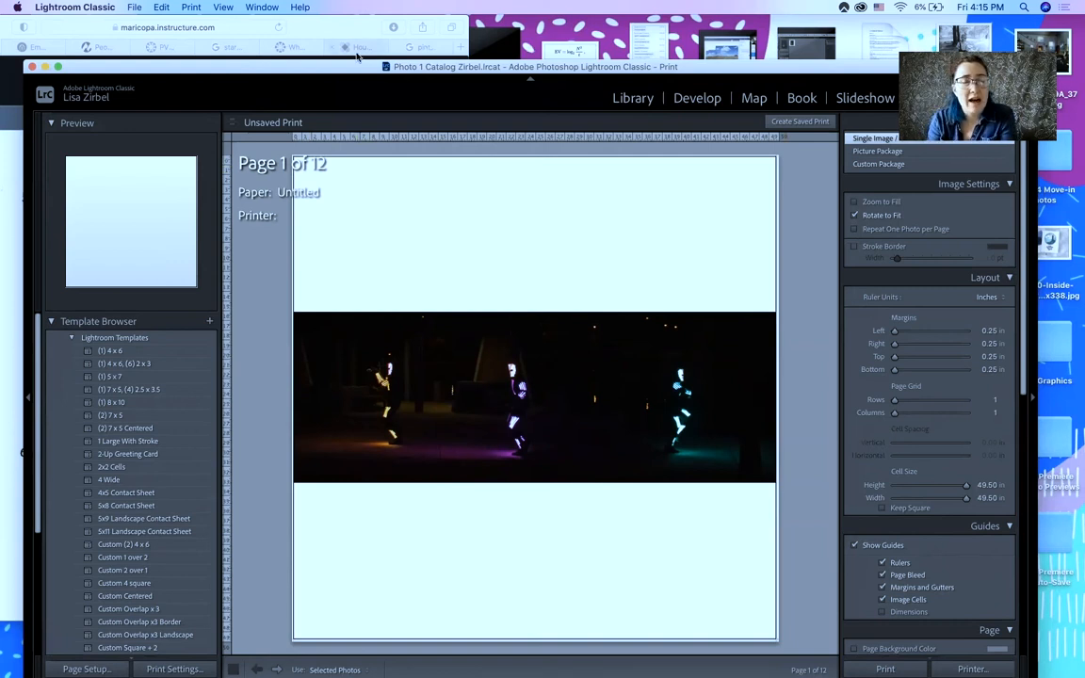
{"action": "left_click_drag", "start_coordinate": [317, 66], "coordinate": [318, 20]}
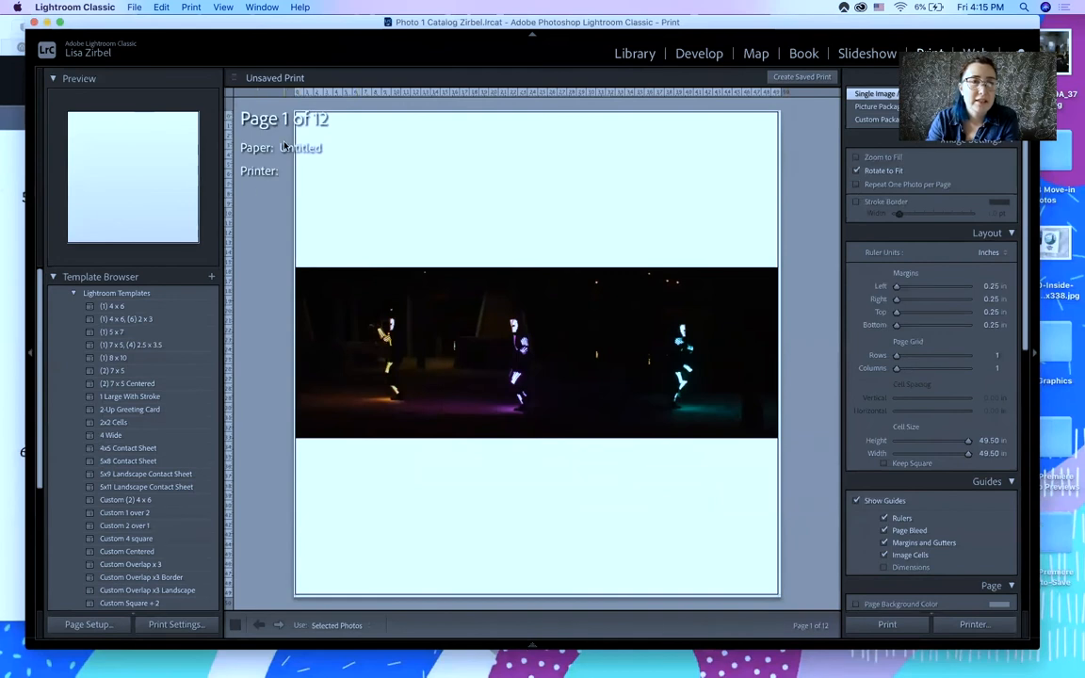
Lay out the selected photos with the 4x5 Contact Sheet template from the Lightroom Templates.
{"action": "left_click", "coordinate": [74, 294]}
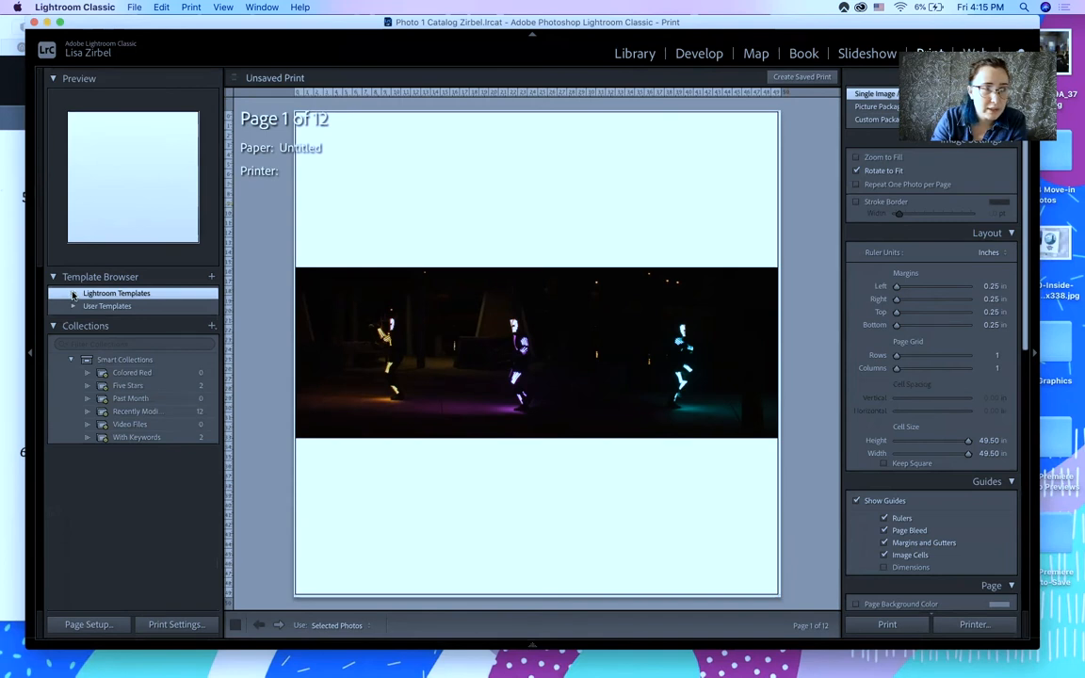
{"action": "left_click", "coordinate": [74, 294]}
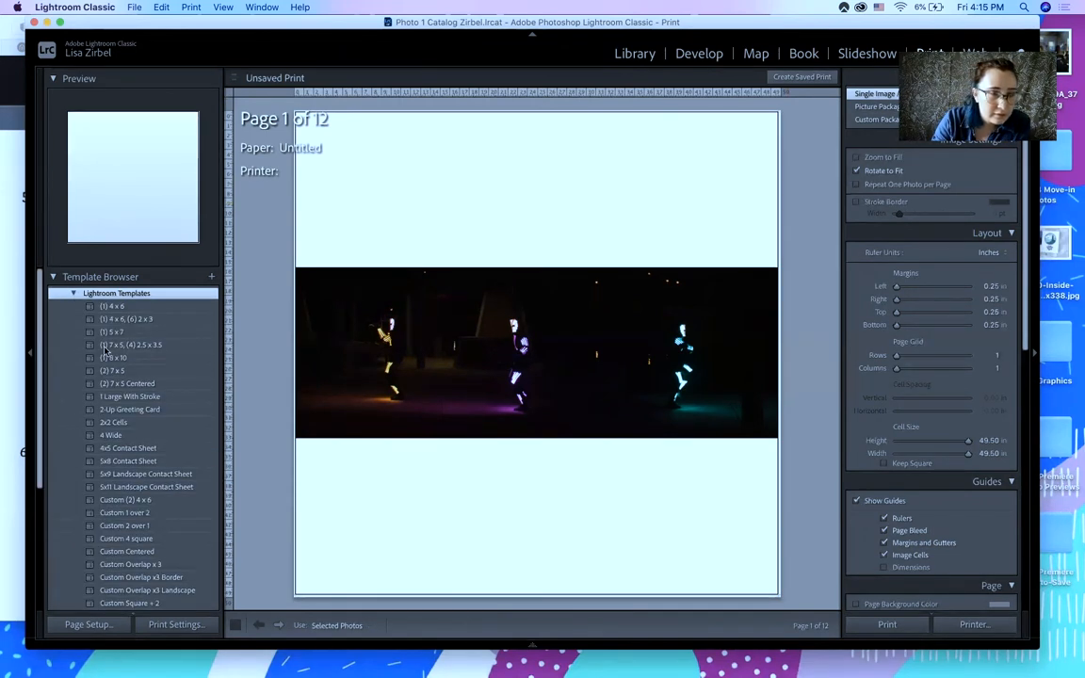
{"action": "scroll", "coordinate": [99, 405], "scroll_direction": "down", "scroll_amount": 5}
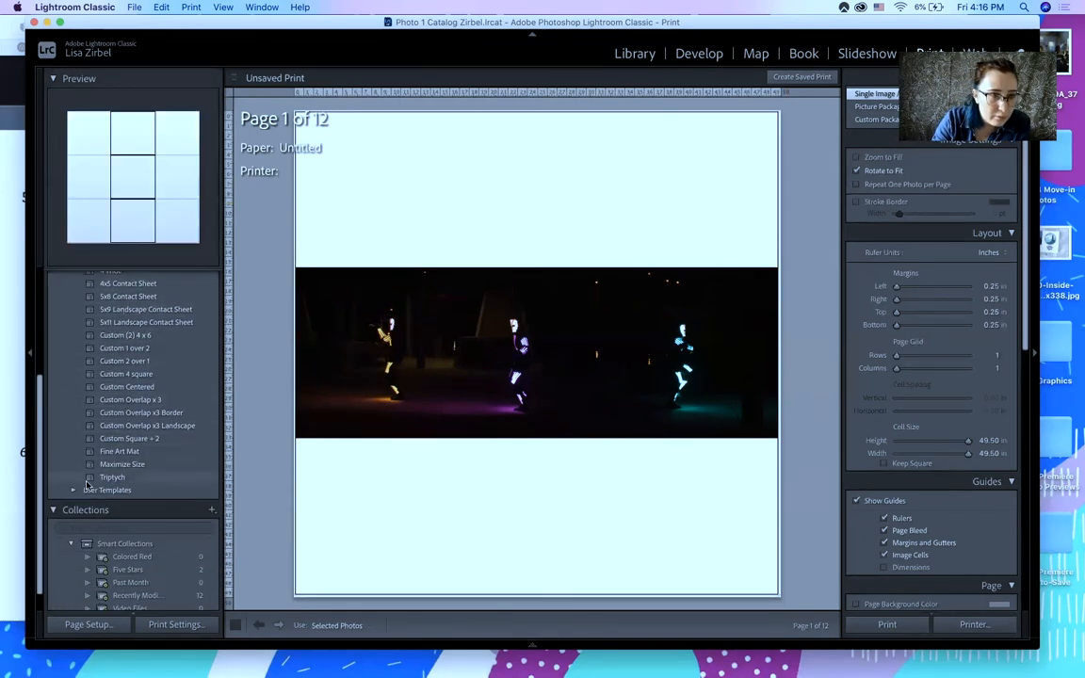
{"action": "scroll", "coordinate": [103, 424], "scroll_direction": "up", "scroll_amount": 1}
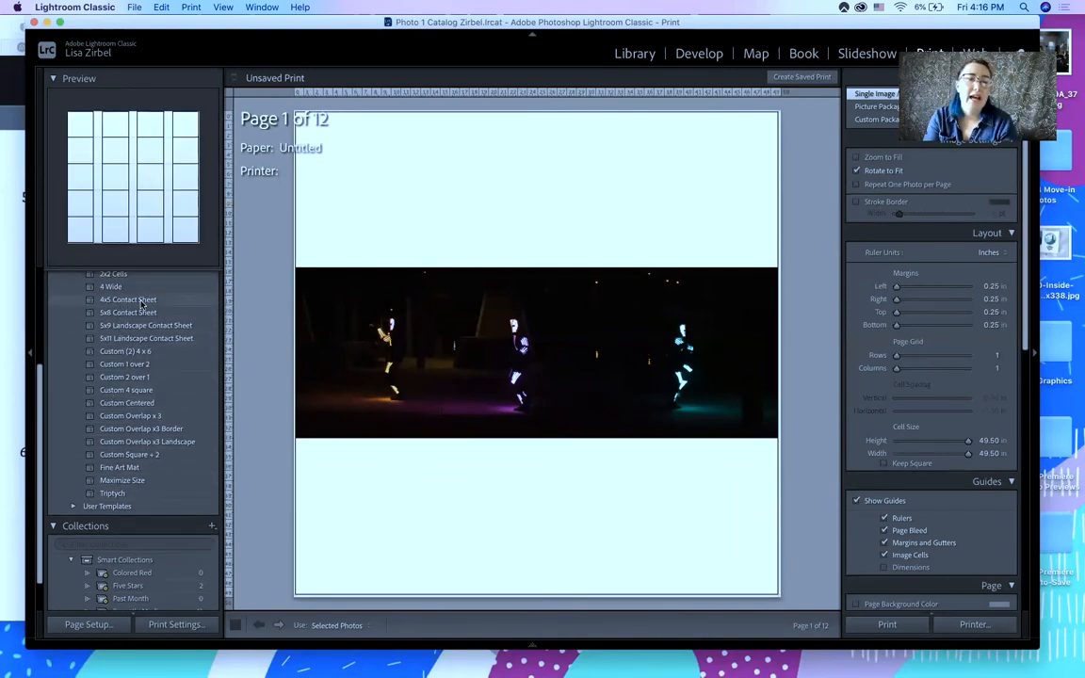
{"action": "left_click", "coordinate": [127, 302]}
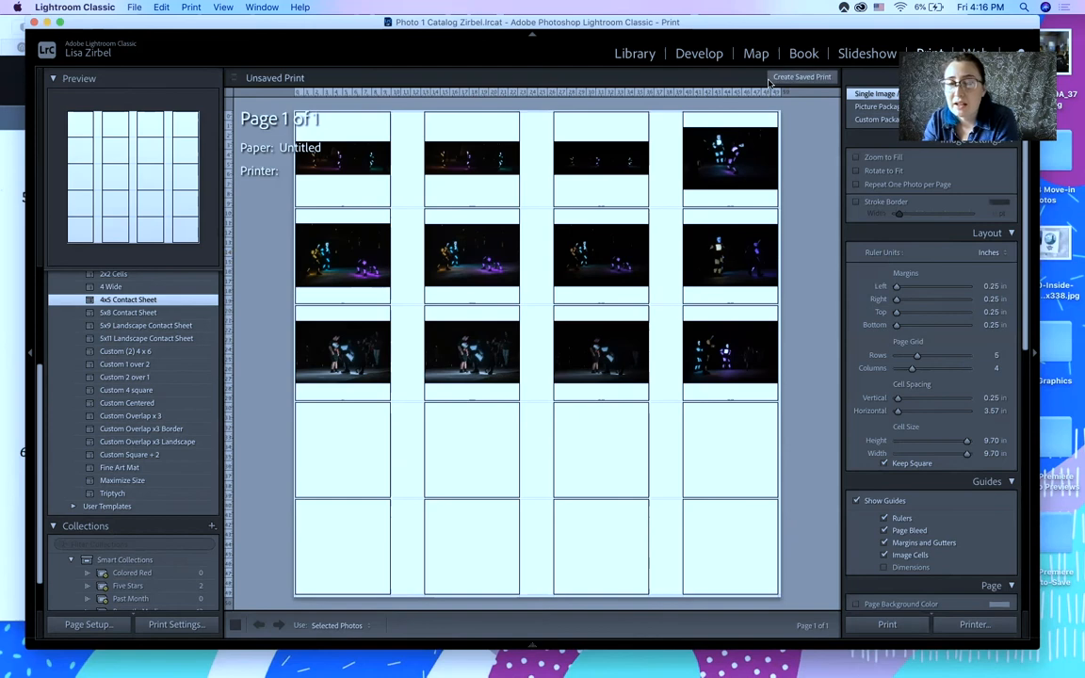
Caption each contact sheet photo with its Exposure info at font size 16, then collapse the Print Job settings.
{"action": "left_click_drag", "start_coordinate": [347, 20], "coordinate": [362, 137]}
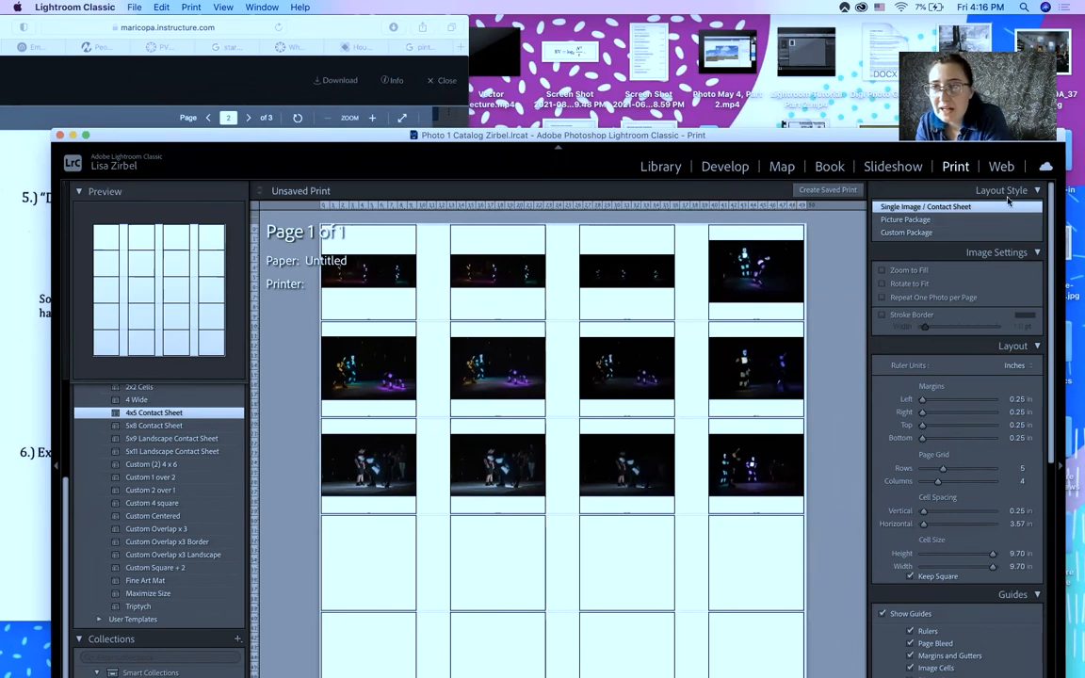
{"action": "scroll", "coordinate": [952, 377], "scroll_direction": "down", "scroll_amount": 6}
{"action": "scroll", "coordinate": [951, 415], "scroll_direction": "down", "scroll_amount": 8}
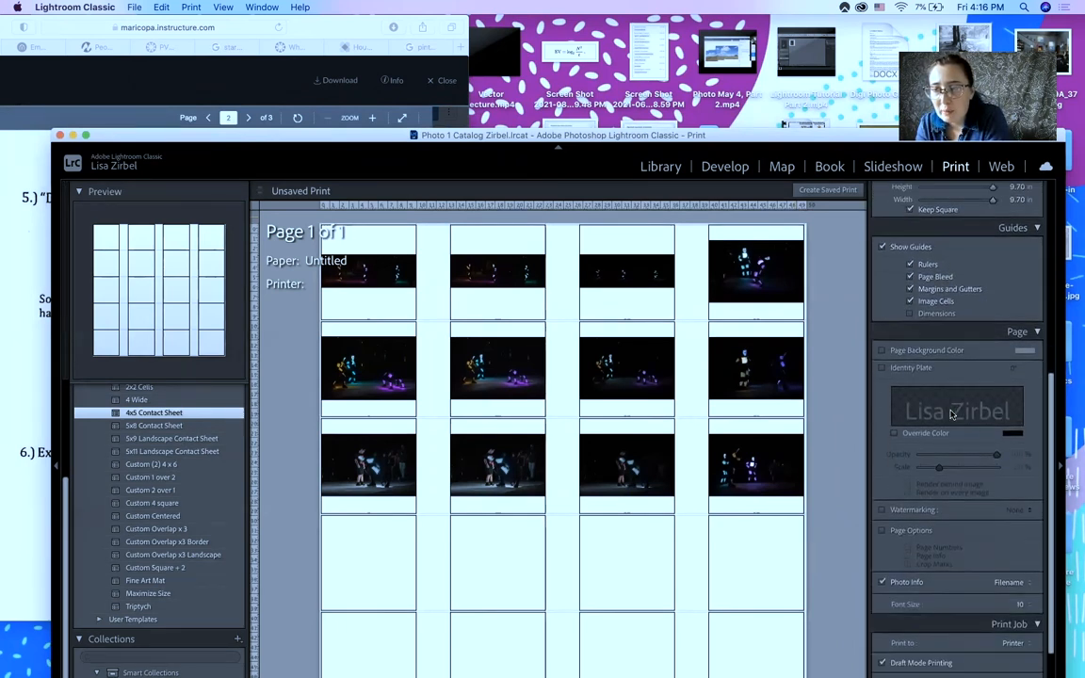
{"action": "scroll", "coordinate": [952, 414], "scroll_direction": "down", "scroll_amount": 2}
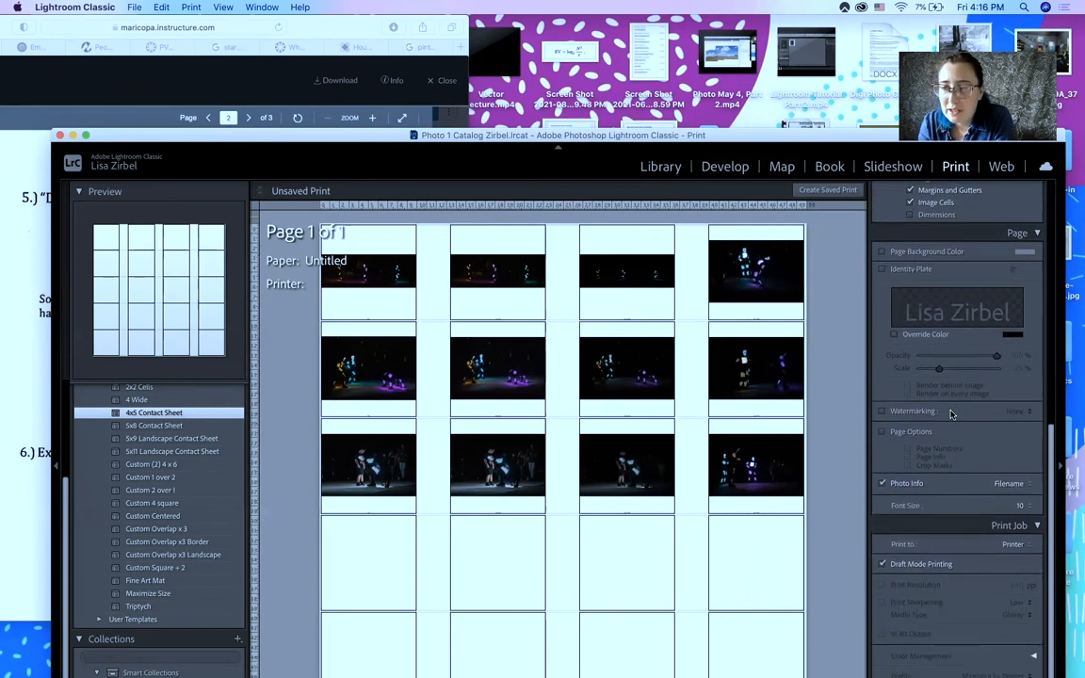
{"action": "scroll", "coordinate": [905, 424], "scroll_direction": "down", "scroll_amount": 3}
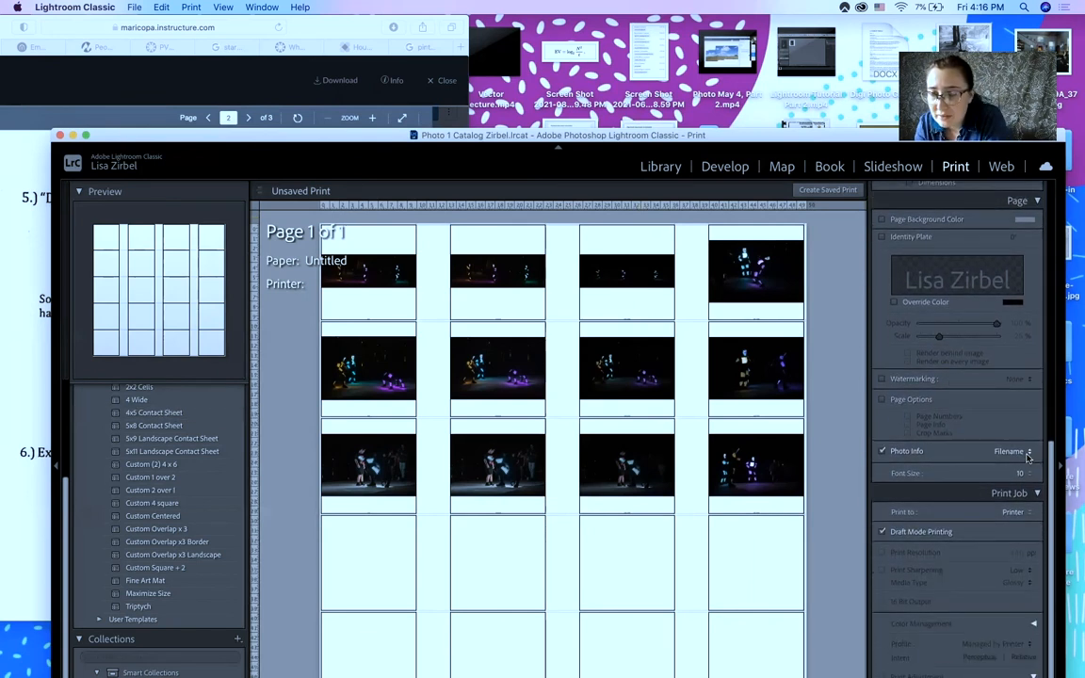
{"action": "left_click", "coordinate": [1019, 452]}
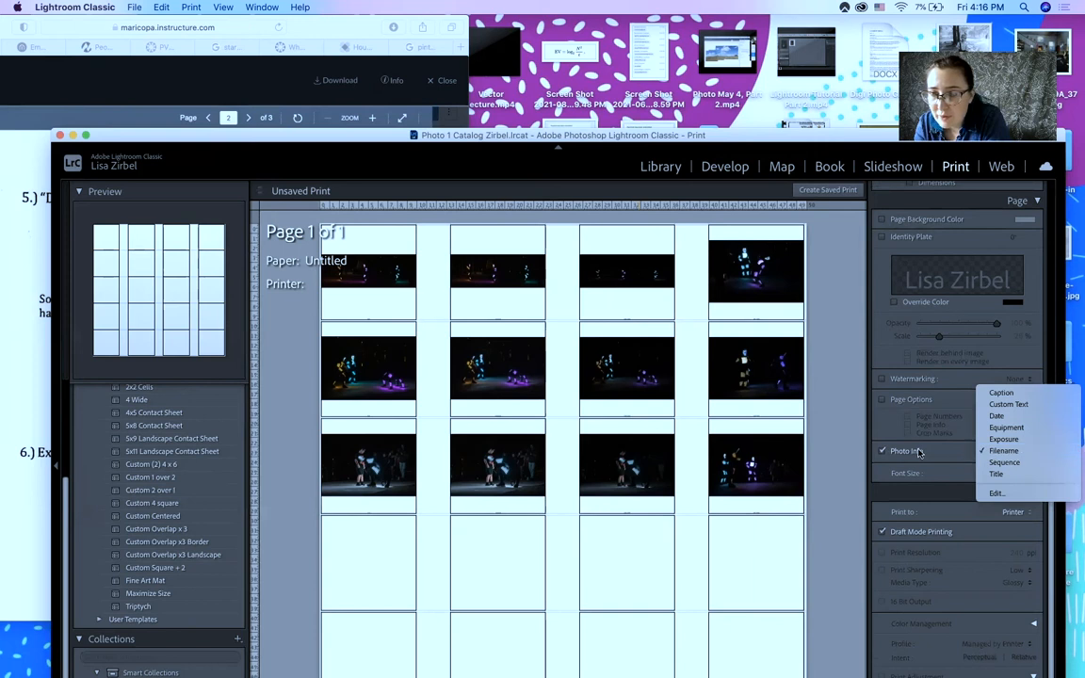
{"action": "left_click", "coordinate": [1006, 439]}
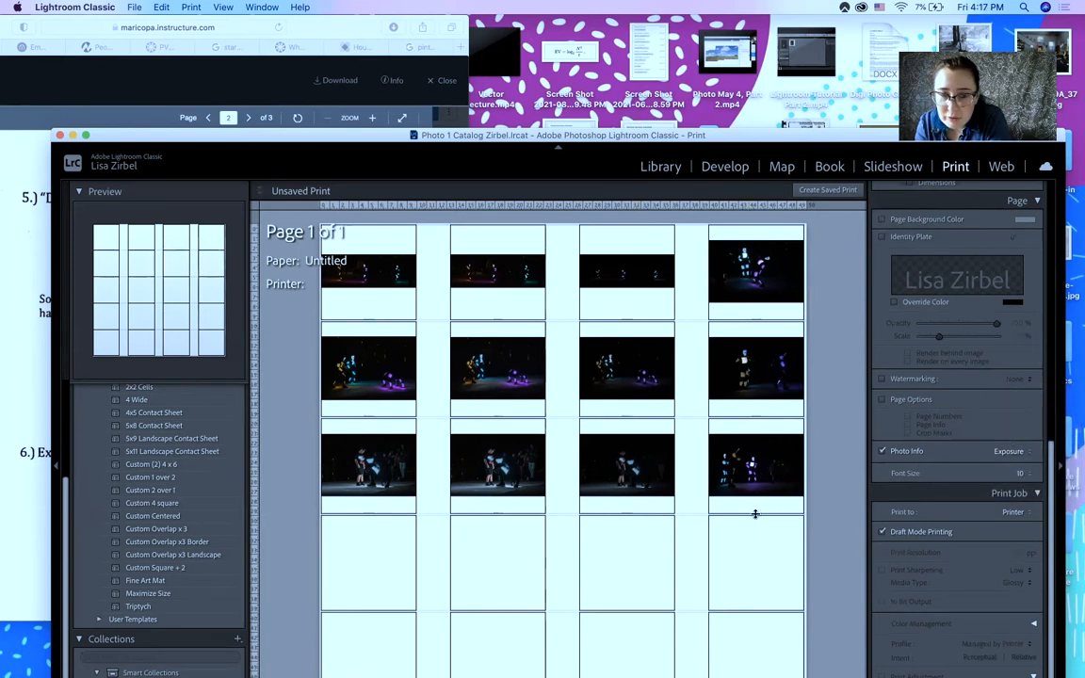
{"action": "left_click", "coordinate": [1030, 474]}
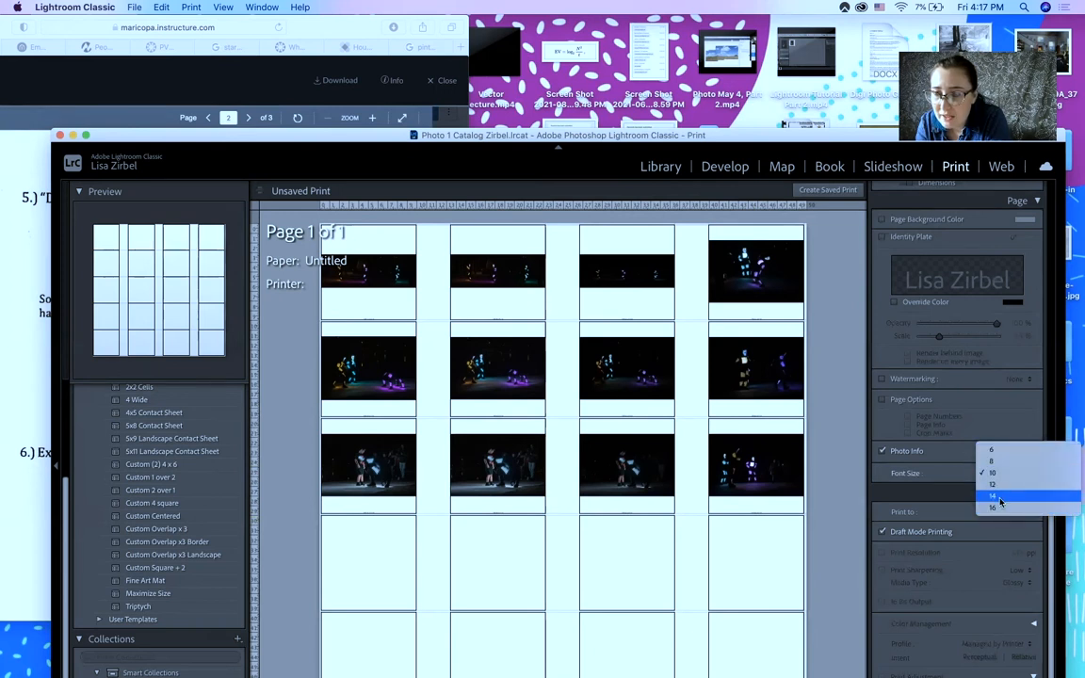
{"action": "left_click", "coordinate": [1000, 508]}
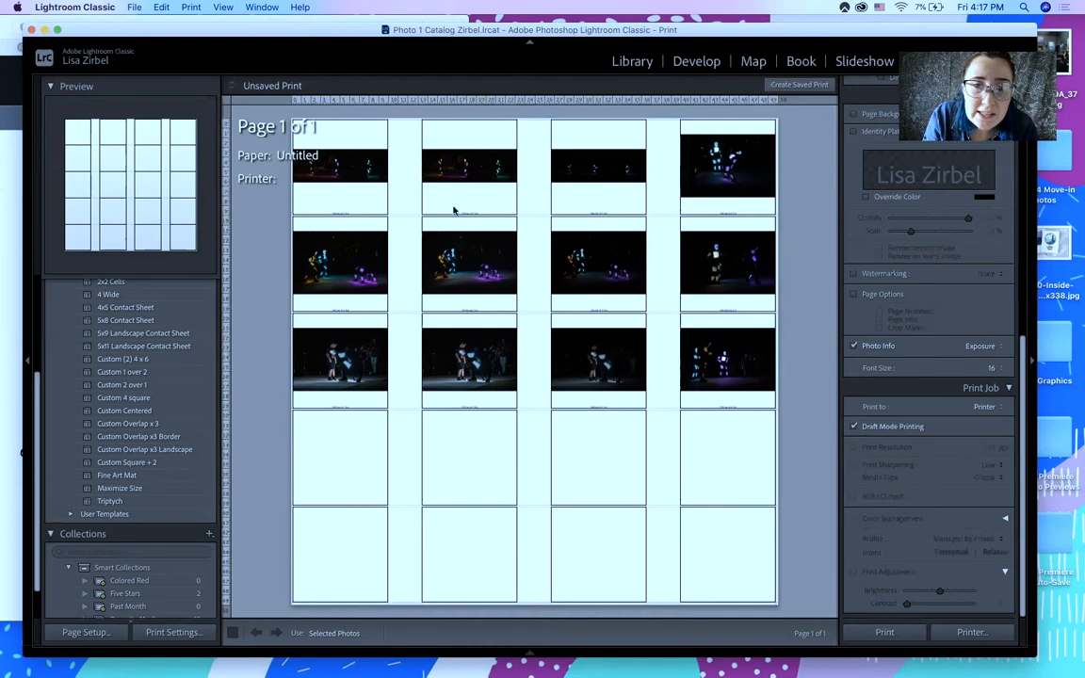
{"action": "left_click_drag", "start_coordinate": [302, 31], "coordinate": [304, 33]}
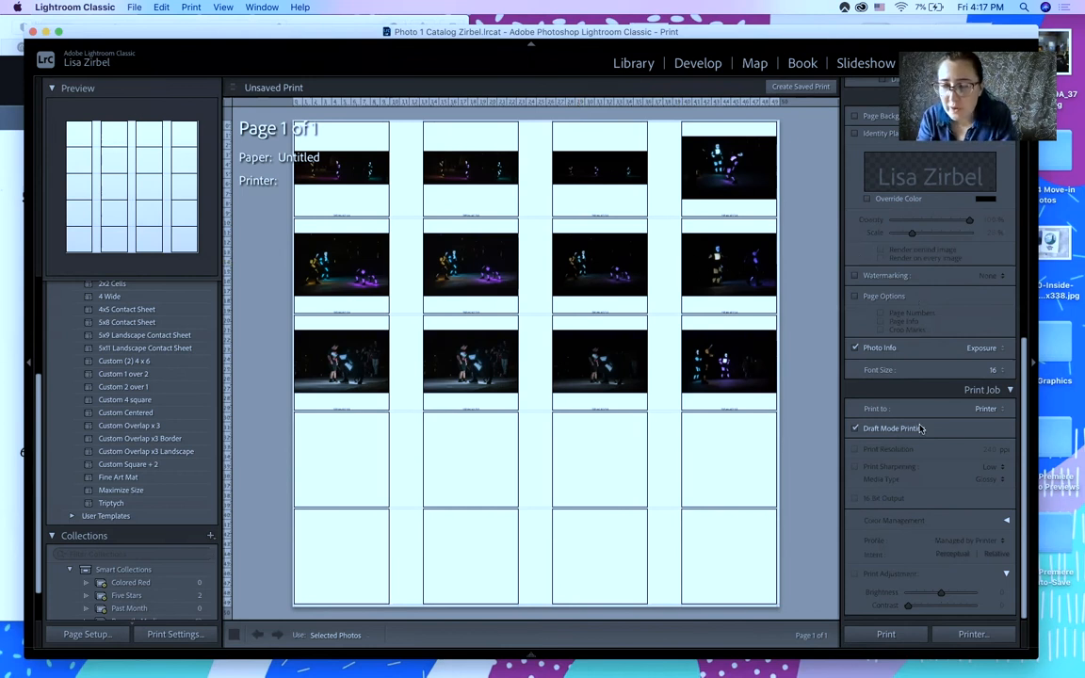
{"action": "left_click", "coordinate": [1010, 391]}
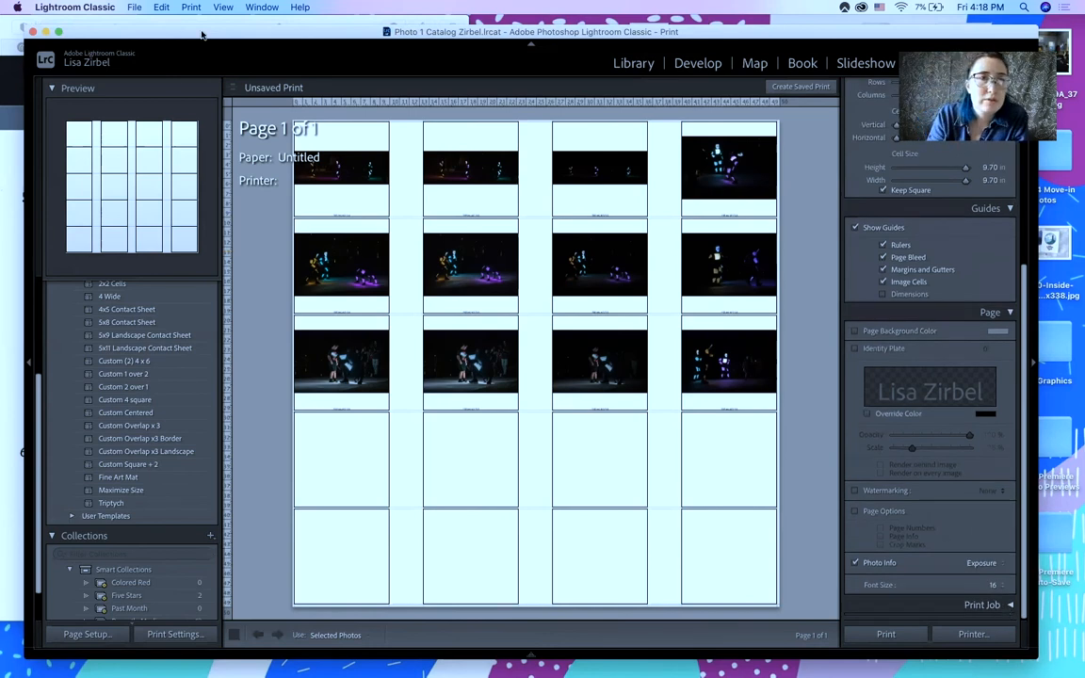
Narrow the Lightroom window to uncover the handout in Safari, and read its export instructions through to the end.
{"action": "left_click_drag", "start_coordinate": [183, 32], "coordinate": [214, 23]}
{"action": "left_click_drag", "start_coordinate": [53, 211], "coordinate": [380, 211]}
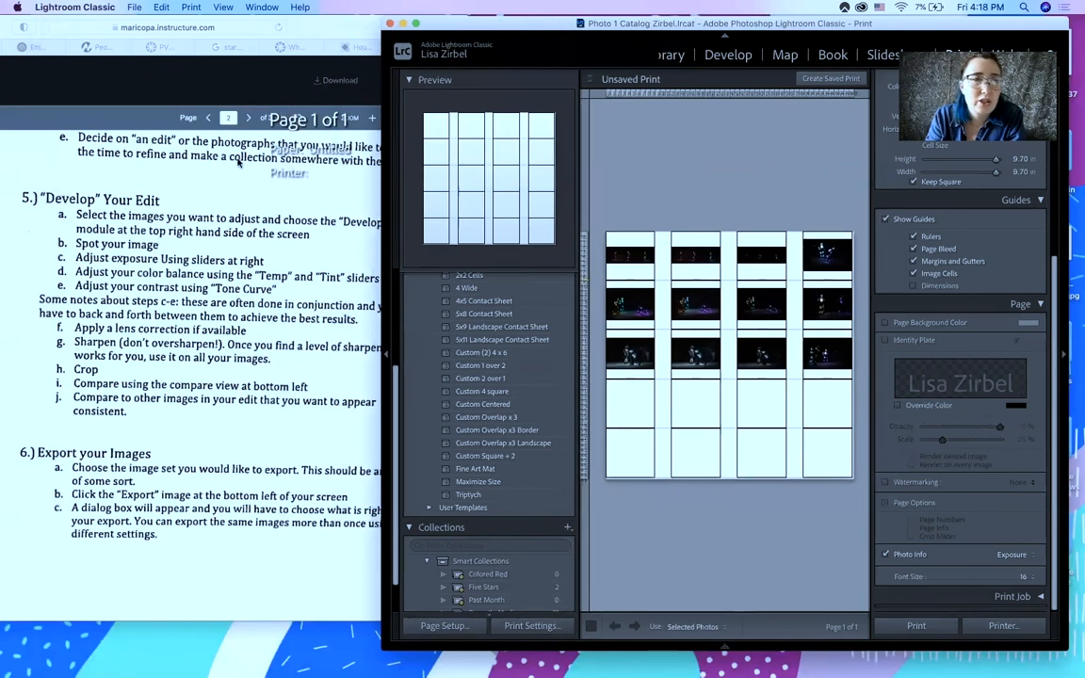
{"action": "left_click", "coordinate": [140, 358]}
{"action": "scroll", "coordinate": [155, 405], "scroll_direction": "down", "scroll_amount": 5}
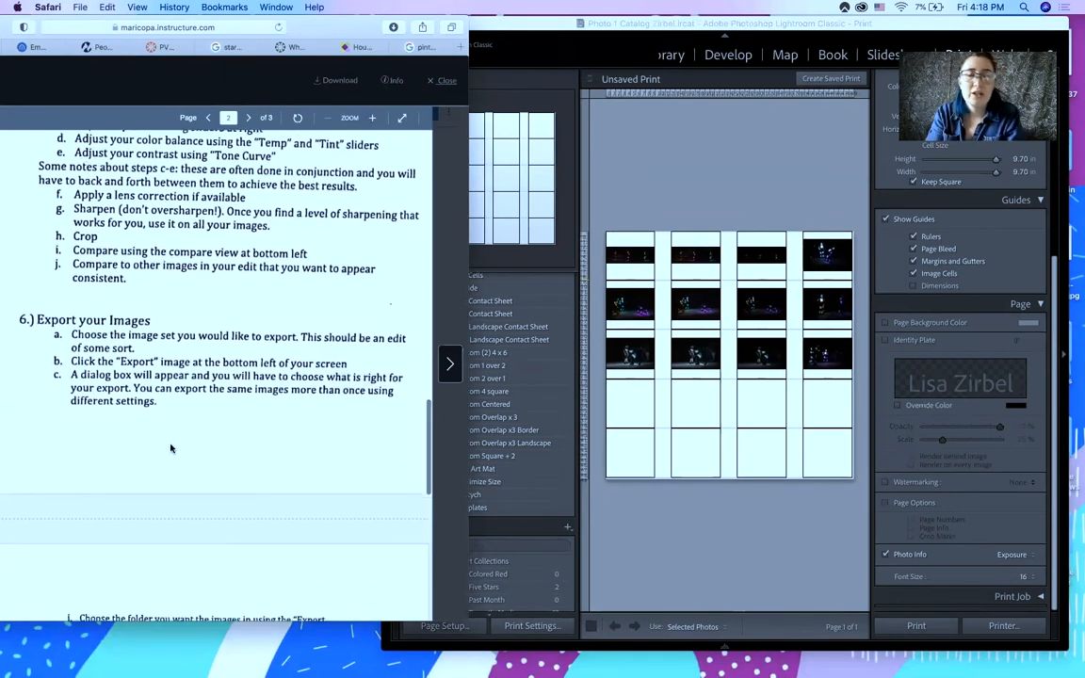
{"action": "scroll", "coordinate": [171, 448], "scroll_direction": "down", "scroll_amount": 1}
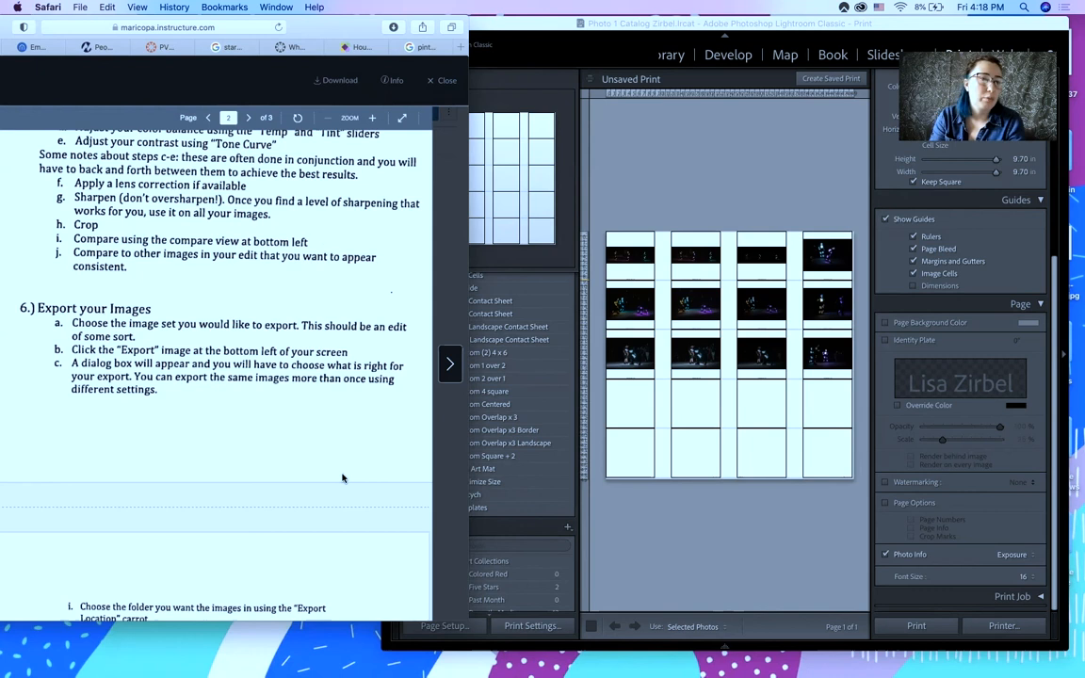
{"action": "scroll", "coordinate": [316, 438], "scroll_direction": "down", "scroll_amount": 3}
{"action": "scroll", "coordinate": [342, 477], "scroll_direction": "down", "scroll_amount": 3}
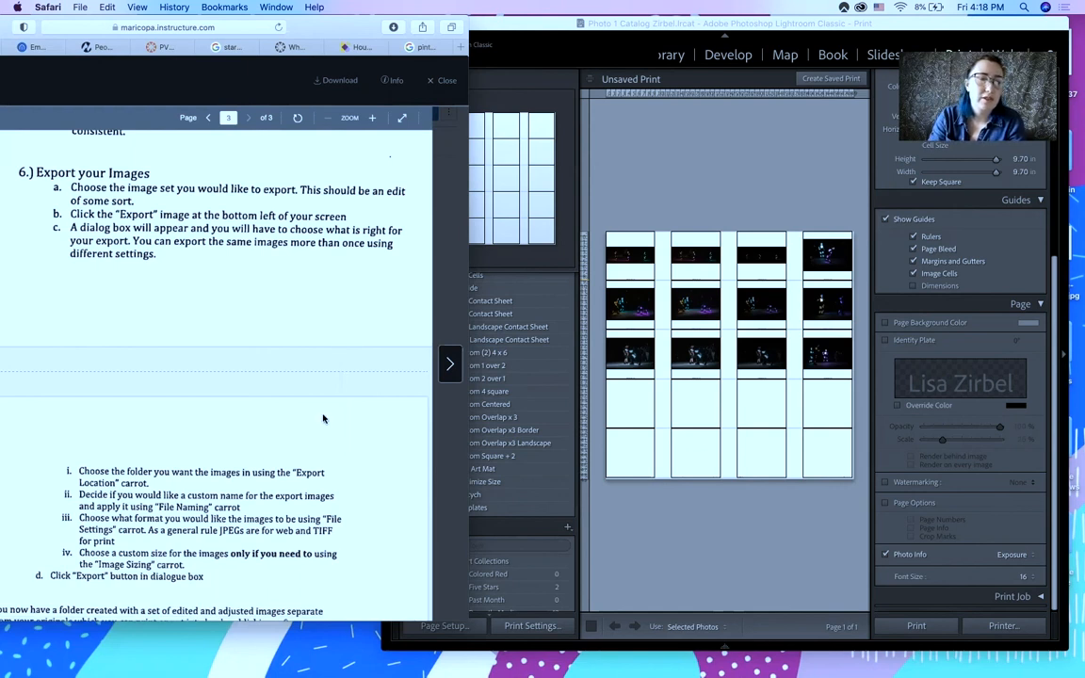
{"action": "scroll", "coordinate": [292, 377], "scroll_direction": "down", "scroll_amount": 3}
Switch back to Lightroom Classic and open the printer dialog for the contact sheet.
{"action": "left_click", "coordinate": [755, 193]}
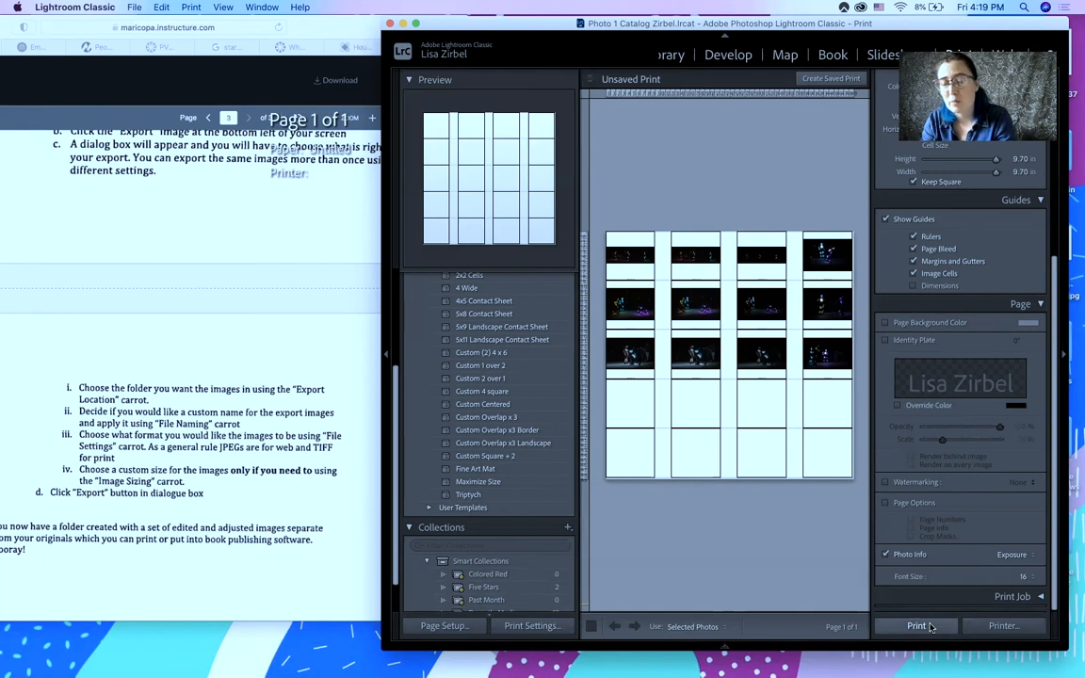
{"action": "left_click", "coordinate": [1003, 627]}
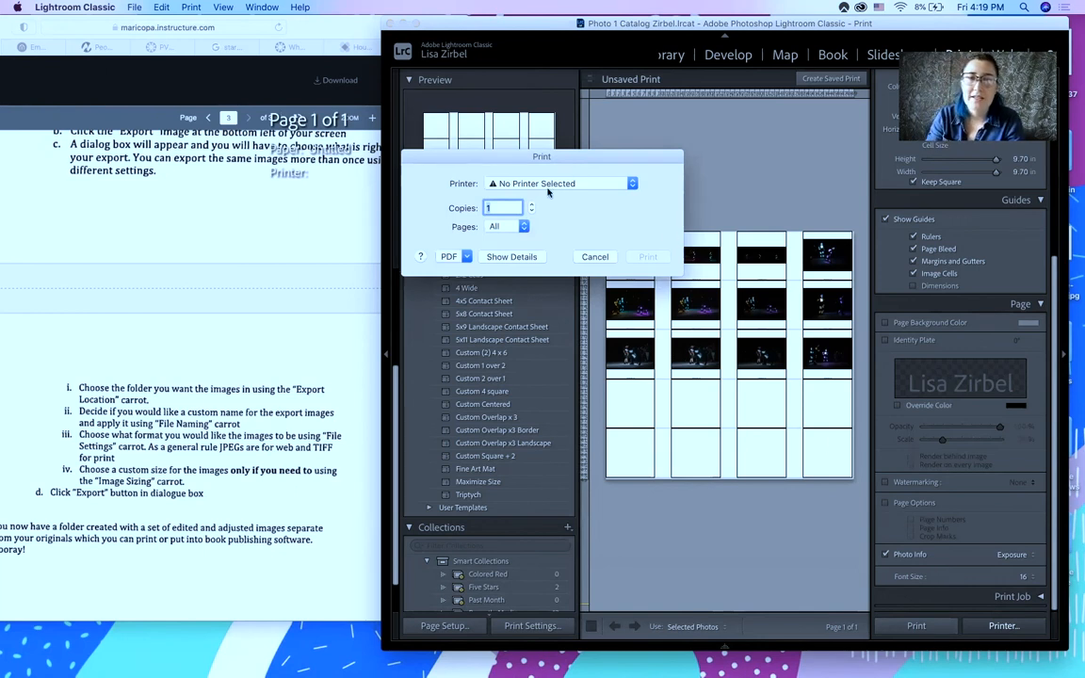
{"action": "left_click", "coordinate": [632, 186]}
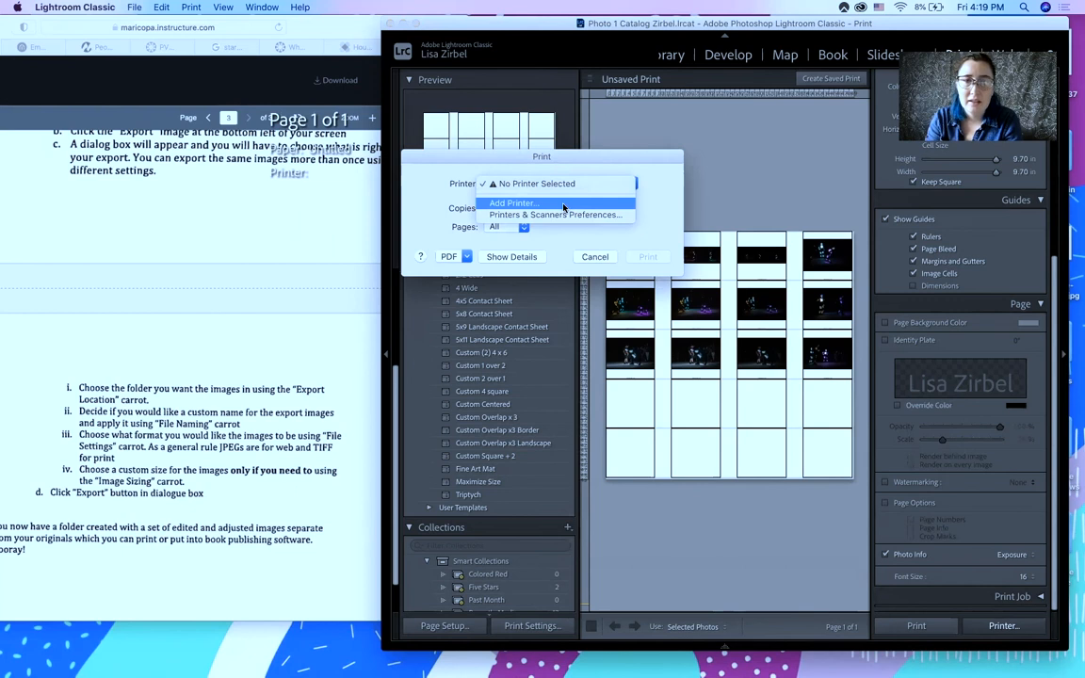
{"action": "left_click", "coordinate": [563, 204]}
{"action": "left_click", "coordinate": [633, 183]}
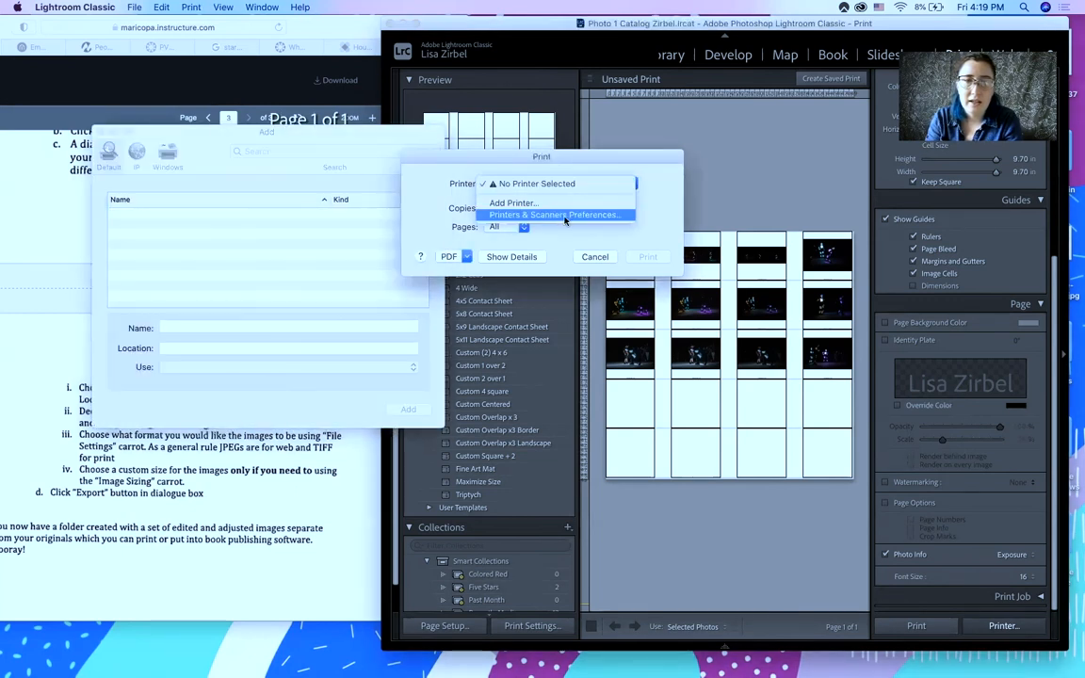
{"action": "left_click", "coordinate": [601, 184]}
{"action": "left_click", "coordinate": [225, 156]}
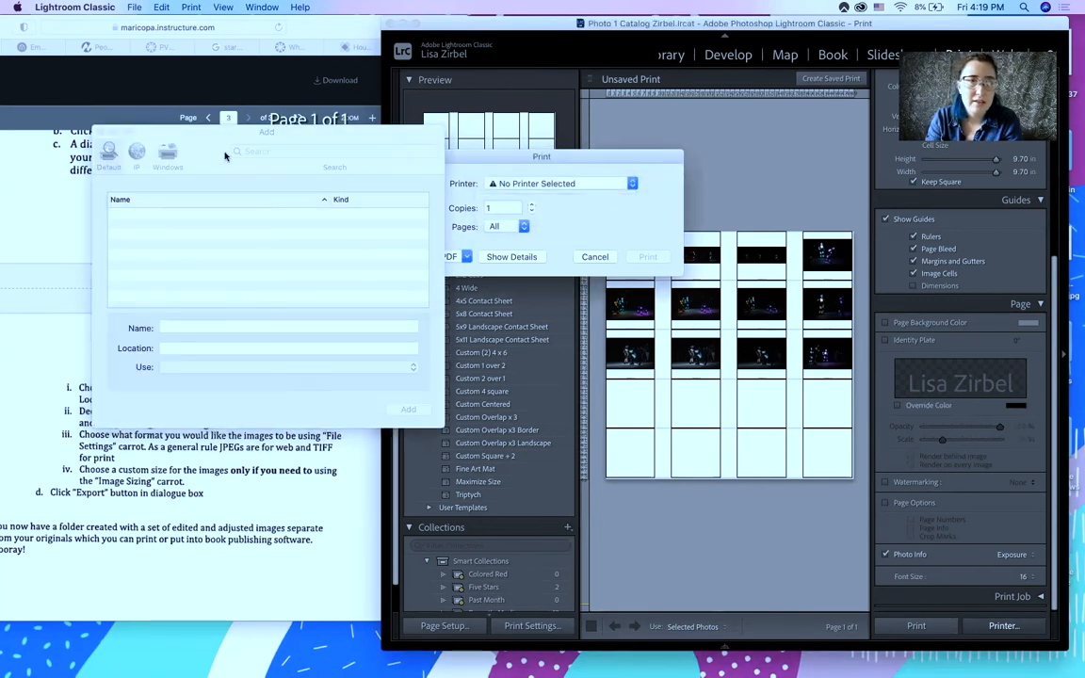
{"action": "left_click", "coordinate": [100, 131]}
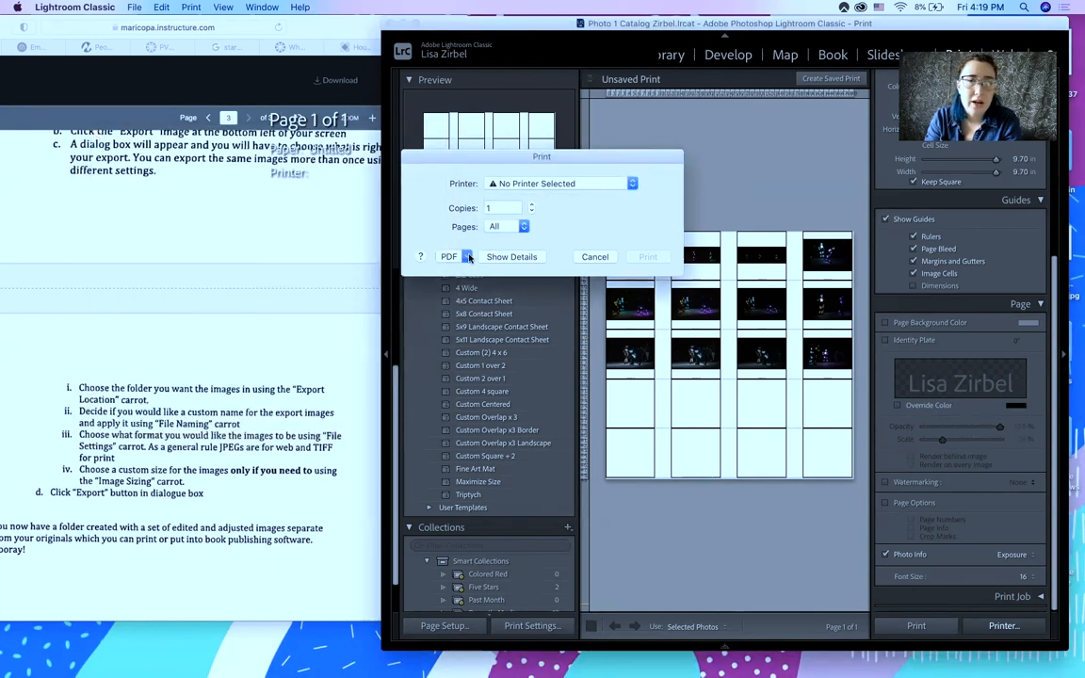
Save the contact sheet to the Desktop as a PDF named "A Common Thread C1 (SG1.png and 11 others)".
{"action": "left_click", "coordinate": [468, 257]}
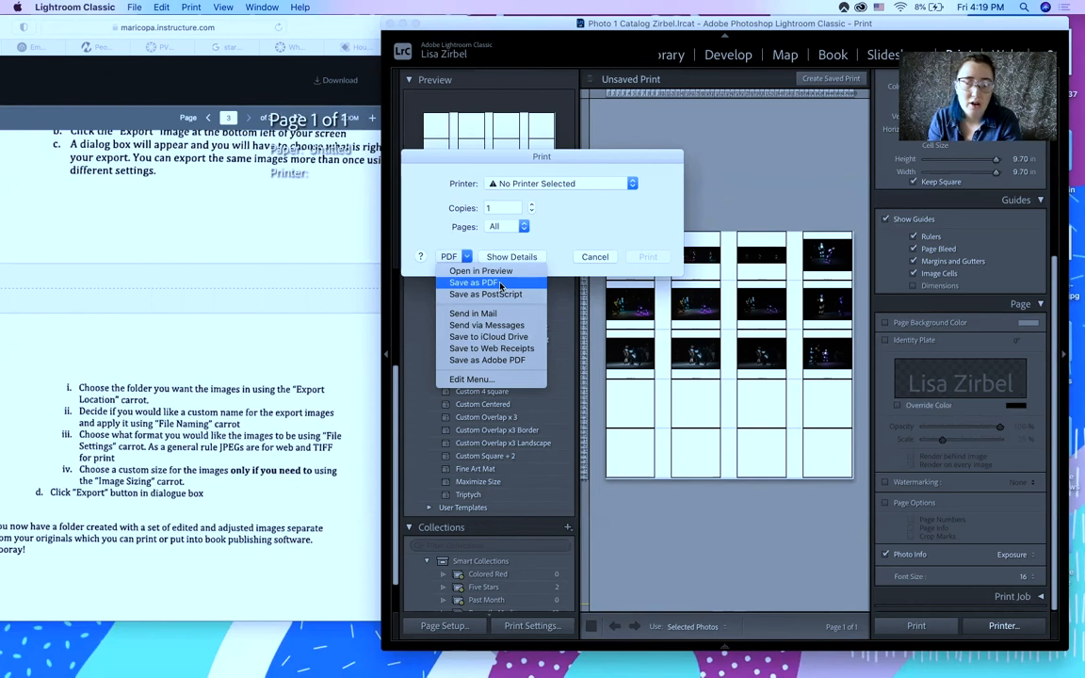
{"action": "left_click", "coordinate": [501, 284]}
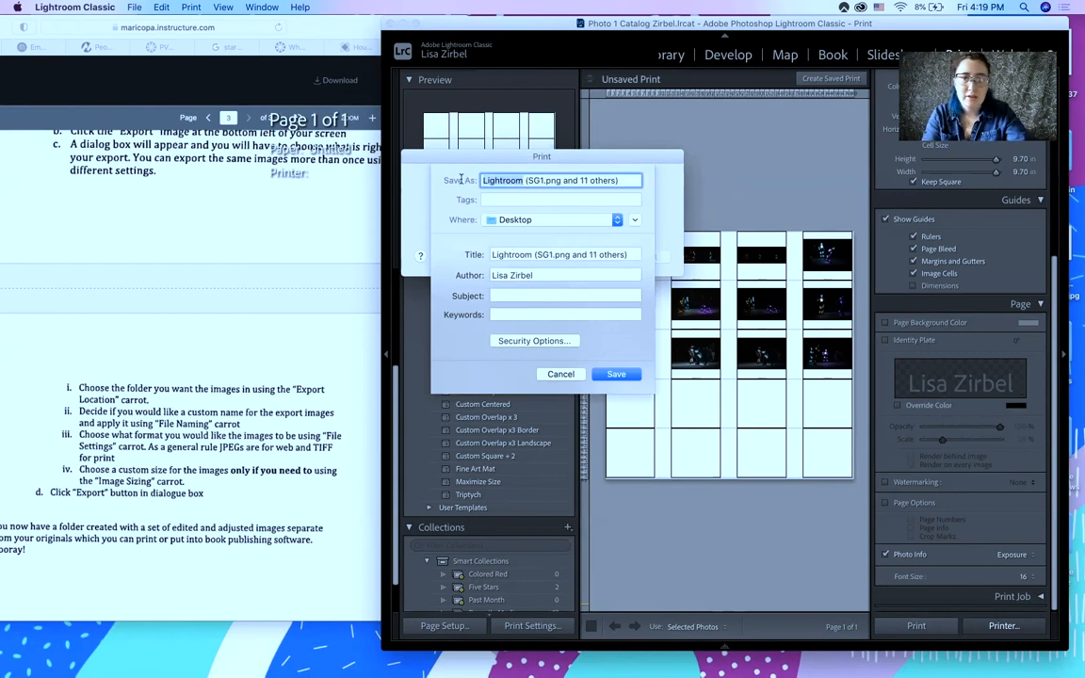
{"action": "type", "text": "A Common"}
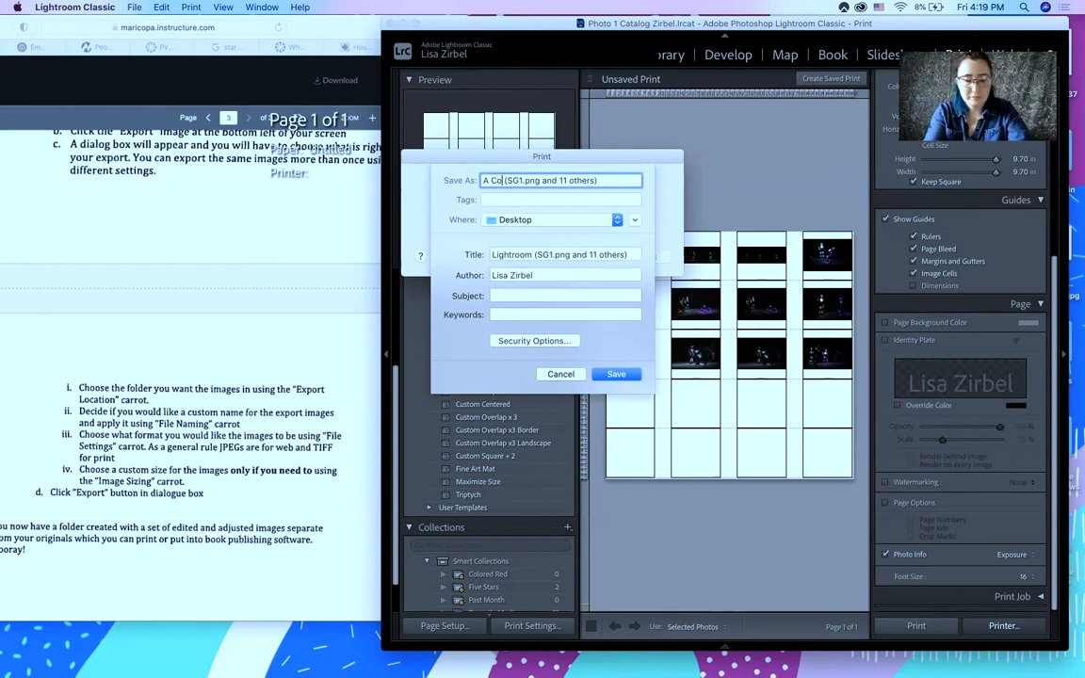
{"action": "type", "text": " Thread "}
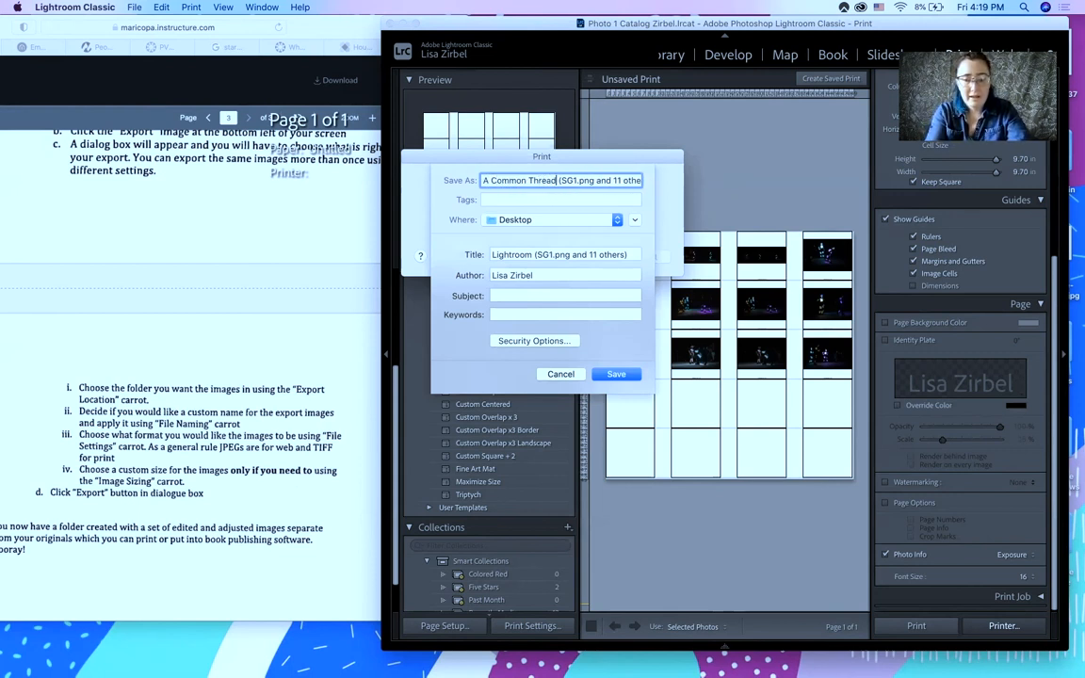
{"action": "type", "text": "C1"}
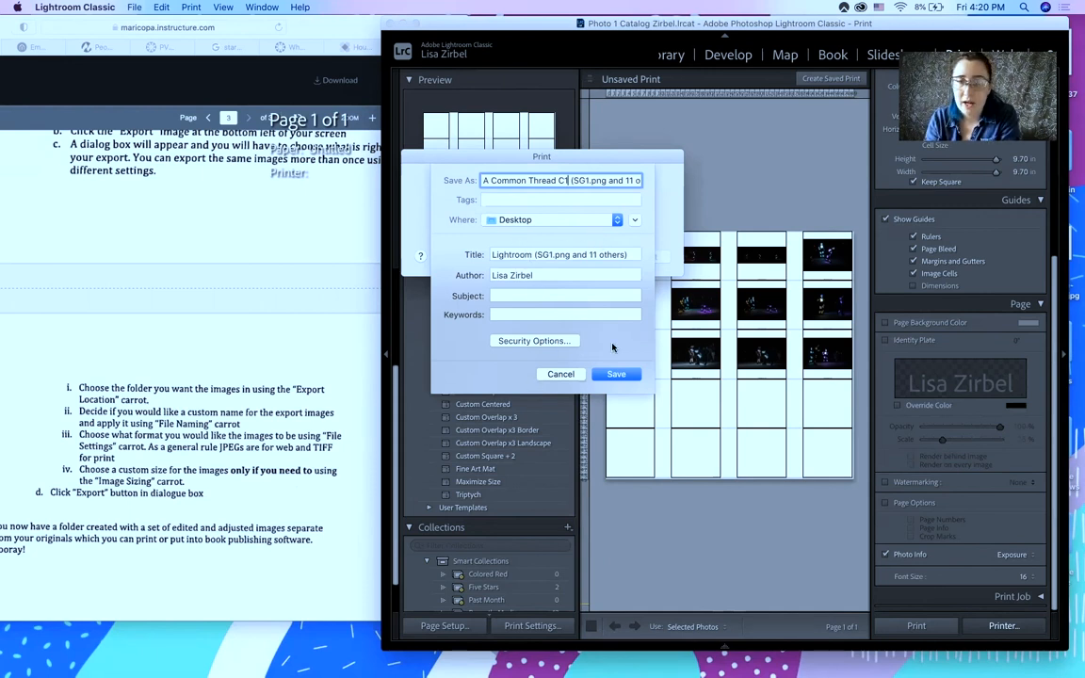
{"action": "left_click", "coordinate": [617, 375]}
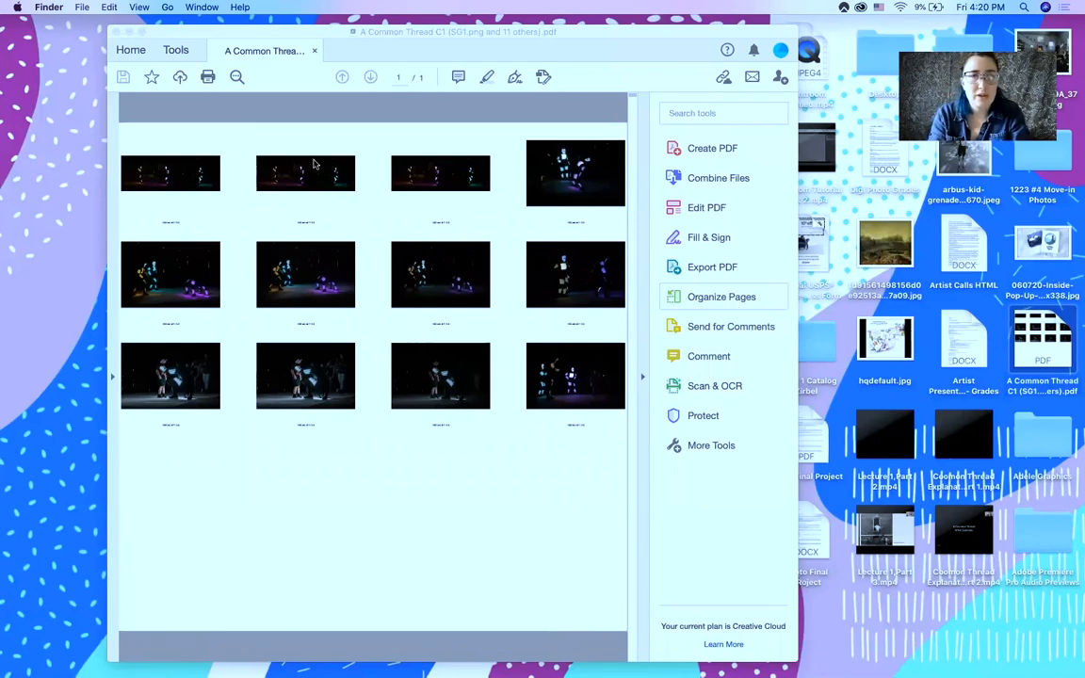
In Acrobat Pro DC, examine the saved contact sheet PDF up close, checking the exposure captions beneath the photos.
{"action": "left_click_drag", "start_coordinate": [391, 33], "coordinate": [382, 98]}
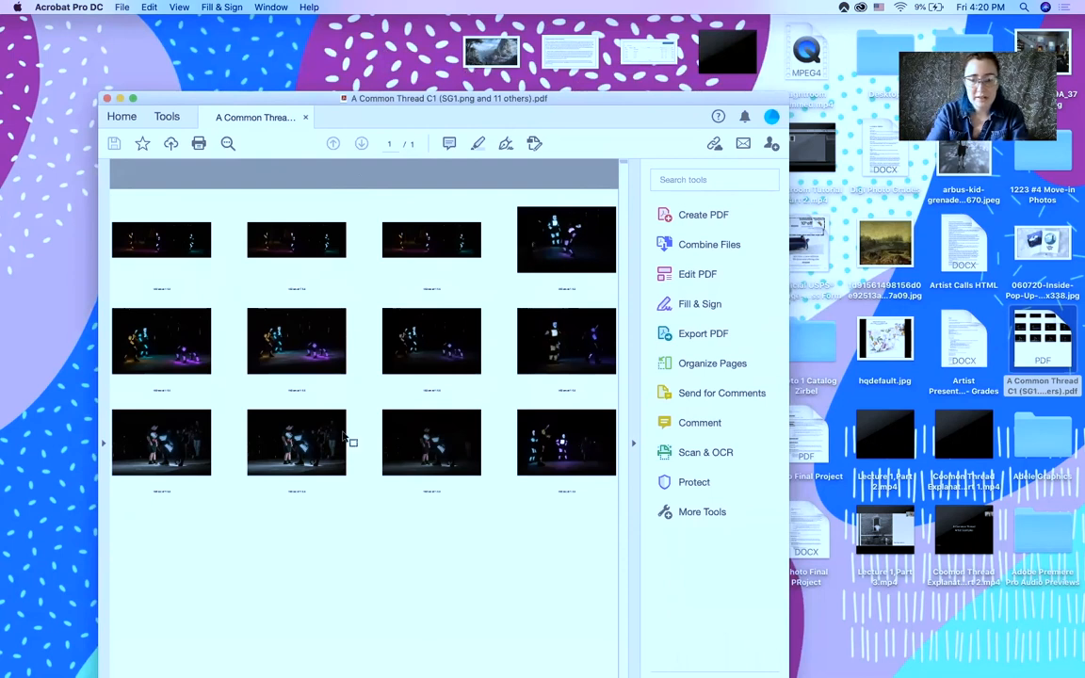
{"action": "key", "text": "super+plus"}
{"action": "key", "text": "super+plus"}
{"action": "key", "text": "super+plus"}
{"action": "key", "text": "super+plus"}
{"action": "key", "text": "super+plus"}
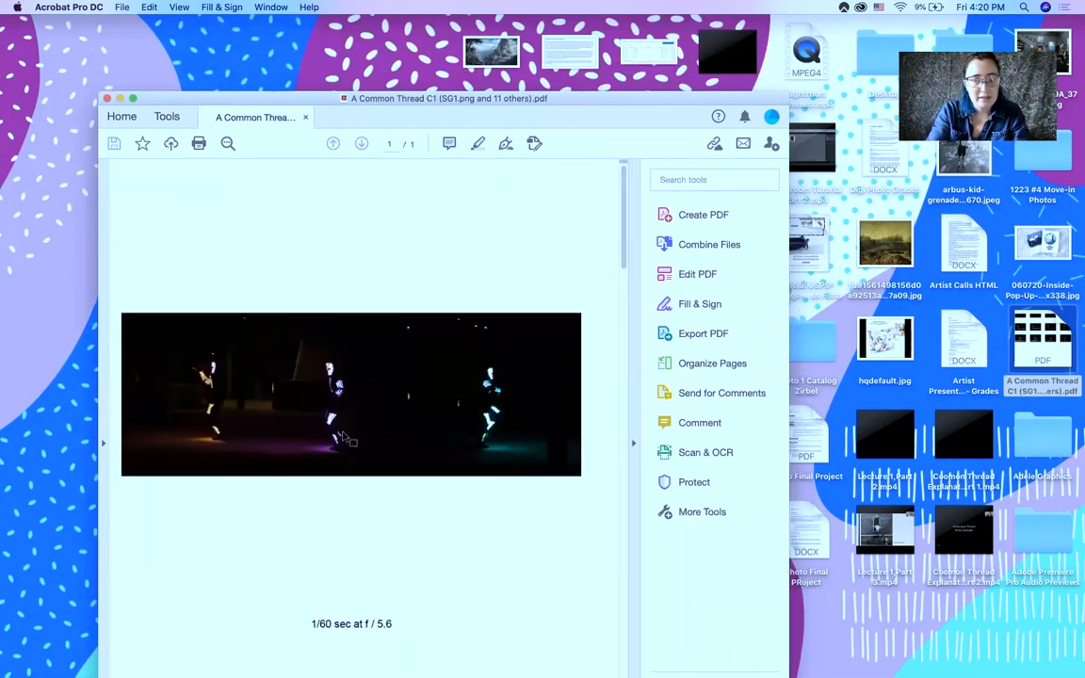
{"action": "scroll", "coordinate": [343, 437], "scroll_direction": "down", "scroll_amount": 3}
{"action": "scroll", "coordinate": [343, 438], "scroll_direction": "down", "scroll_amount": 1}
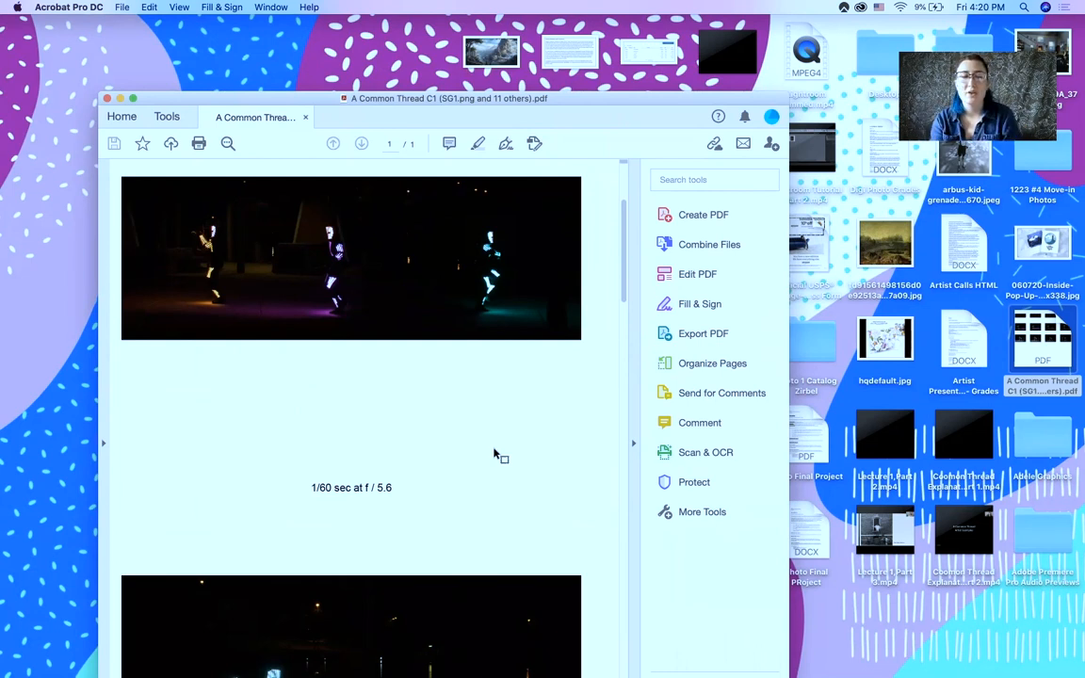
{"action": "scroll", "coordinate": [494, 455], "scroll_direction": "right", "scroll_amount": 5}
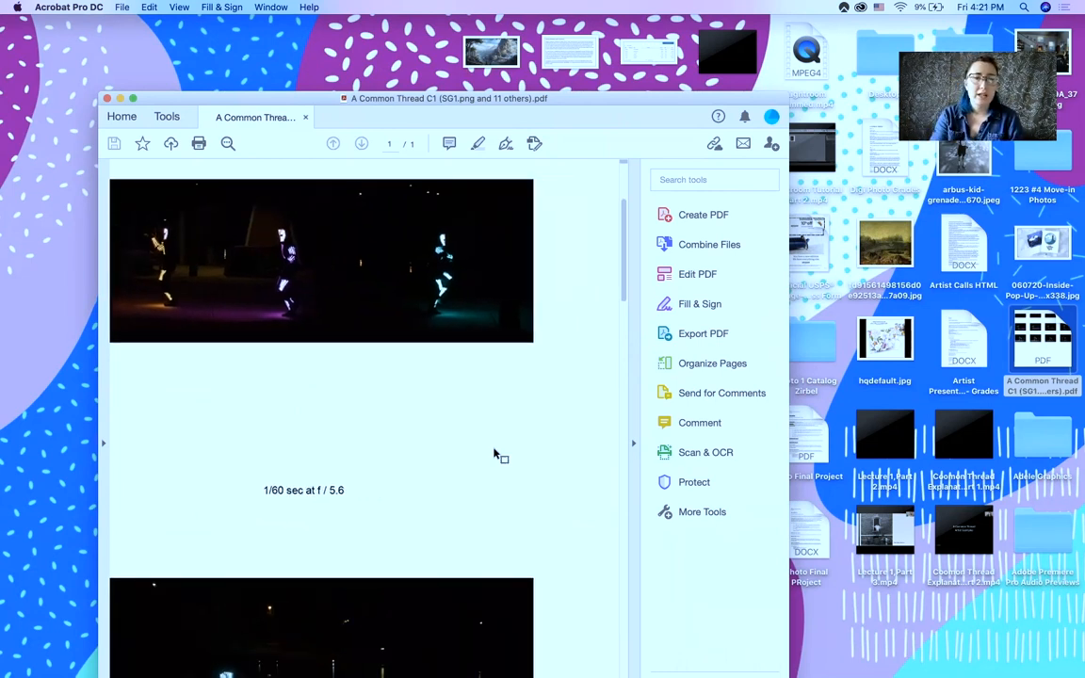
{"action": "scroll", "coordinate": [495, 450], "scroll_direction": "right", "scroll_amount": 5}
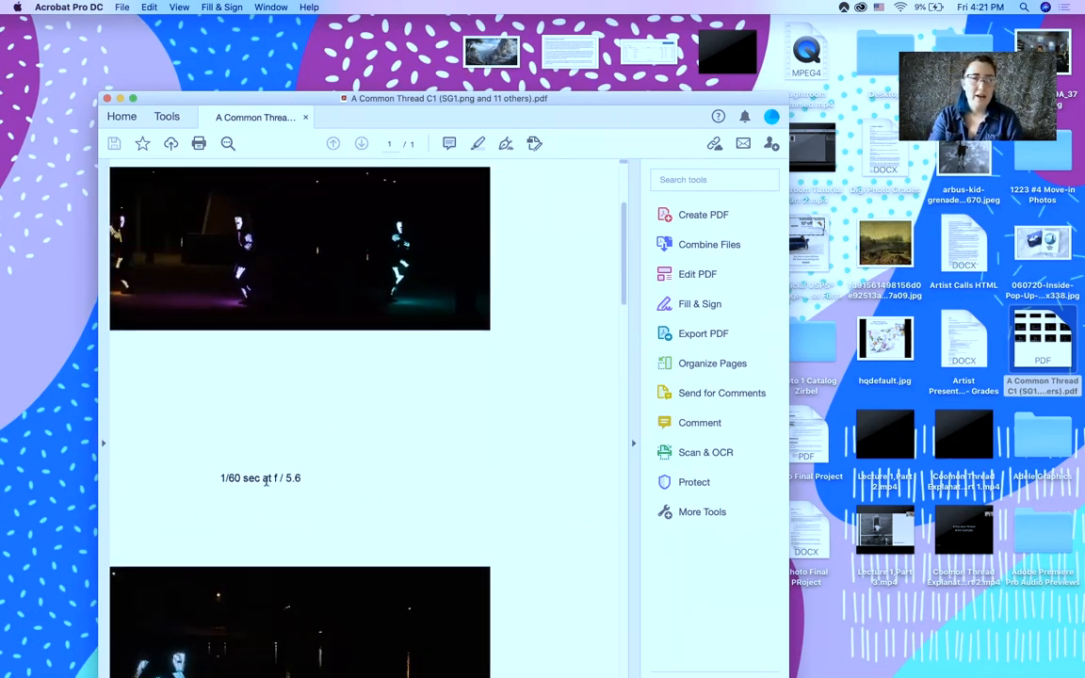
{"action": "scroll", "coordinate": [438, 492], "scroll_direction": "left", "scroll_amount": 3}
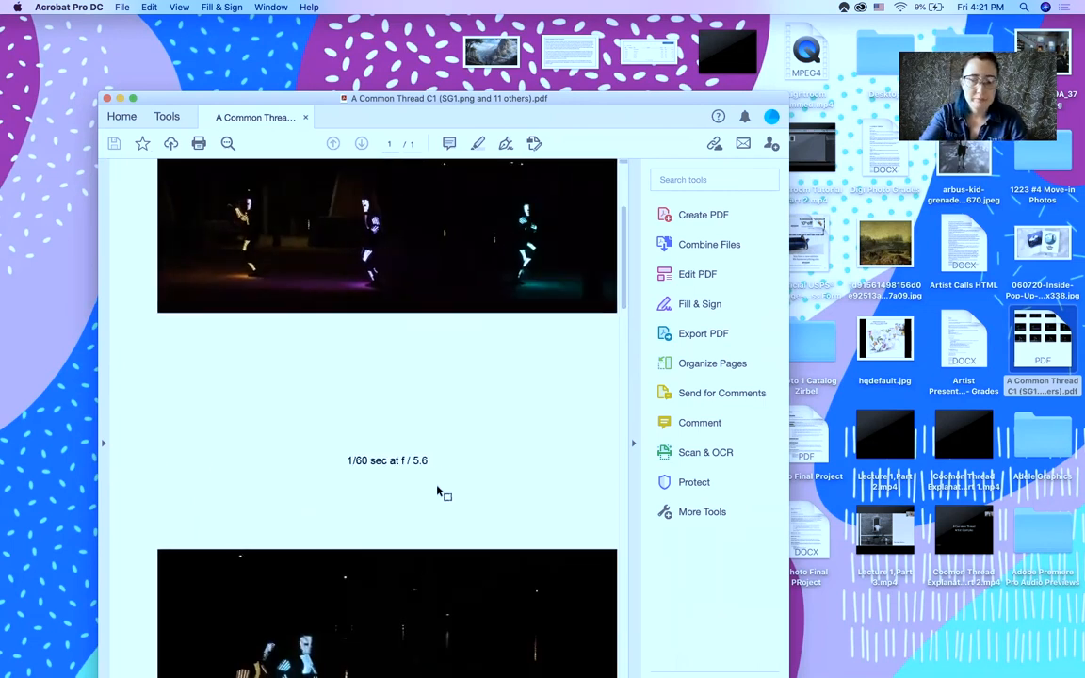
{"action": "scroll", "coordinate": [438, 489], "scroll_direction": "down", "scroll_amount": 10}
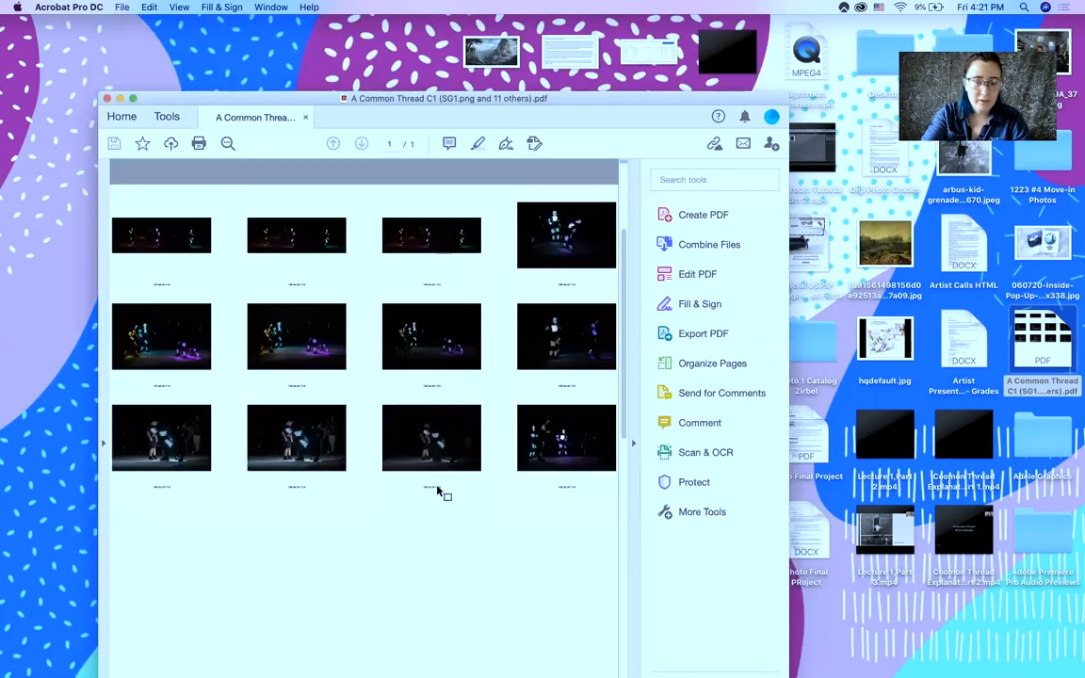